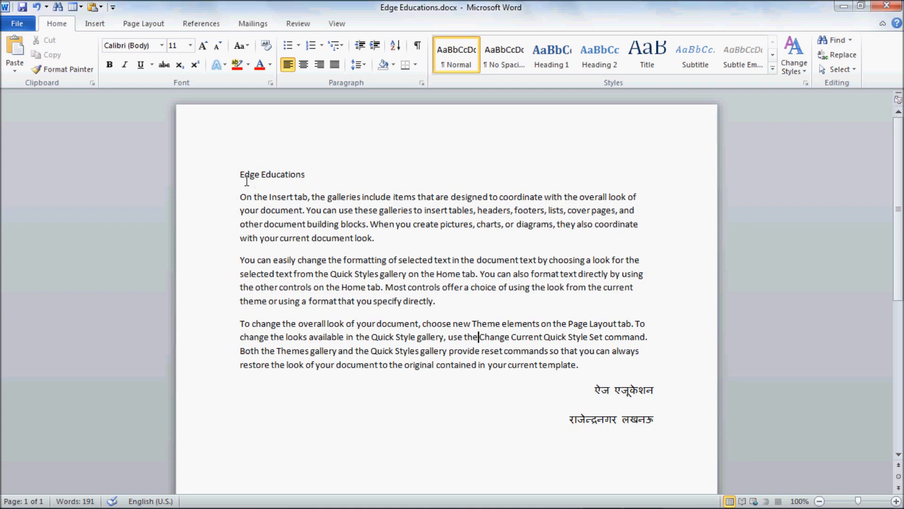
- Select the "Edge Educations" heading line and set its font to .VnArial
drag(241, 175, 312, 175)
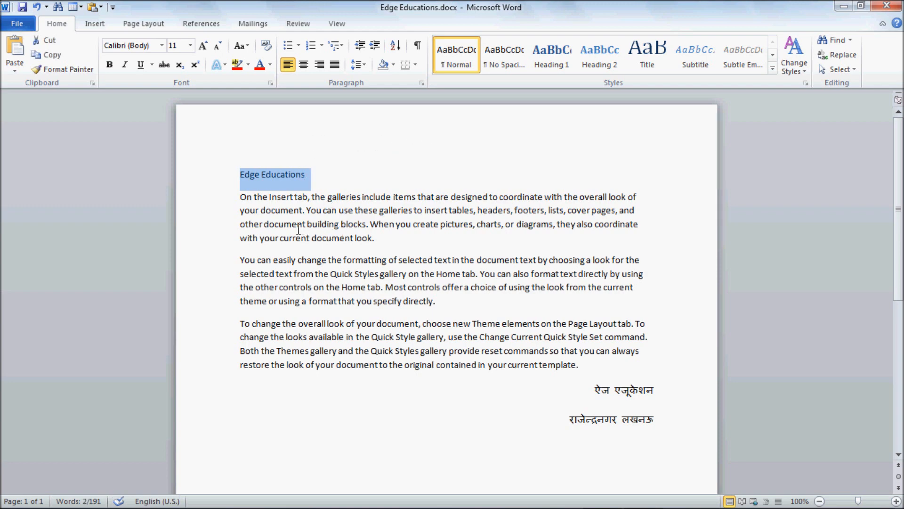
click(163, 45)
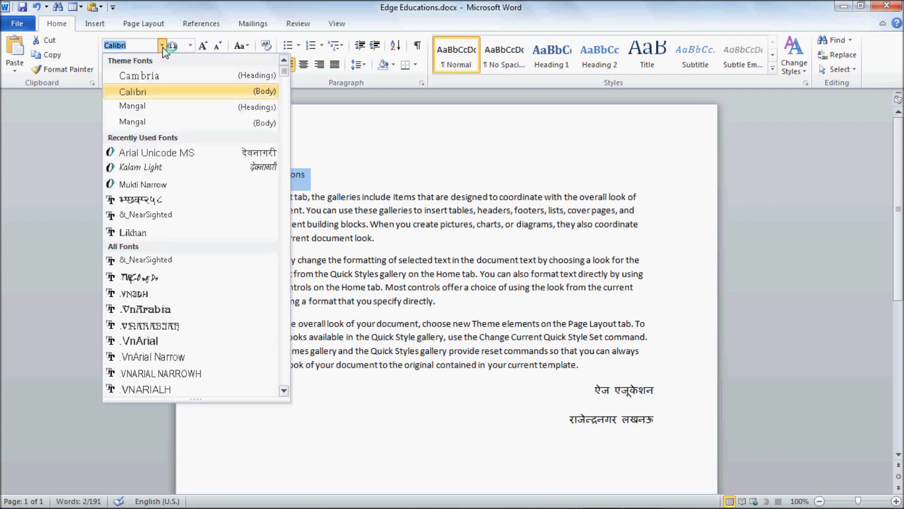
click(163, 45)
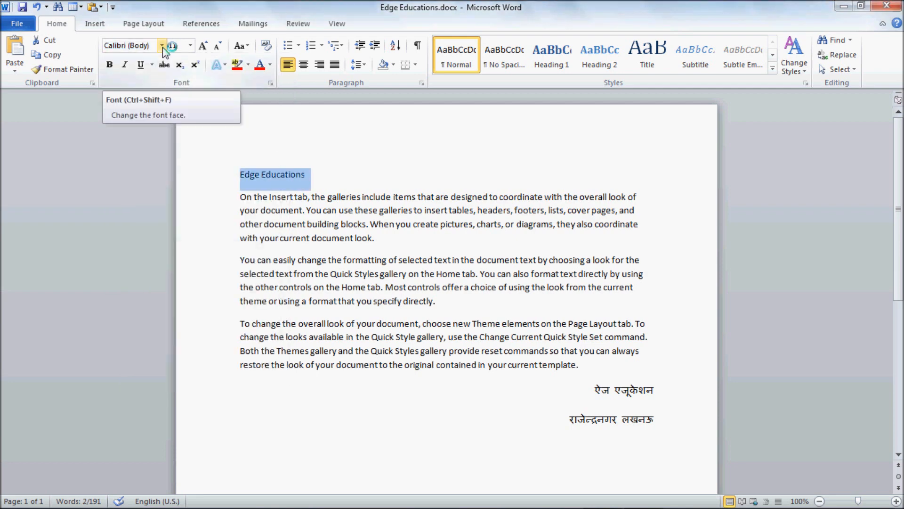
click(162, 46)
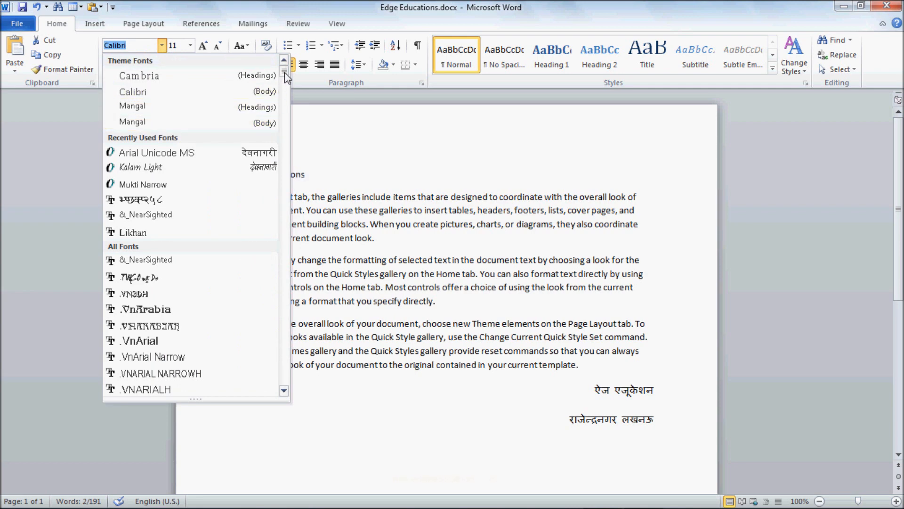
drag(285, 74, 294, 110)
click(328, 175)
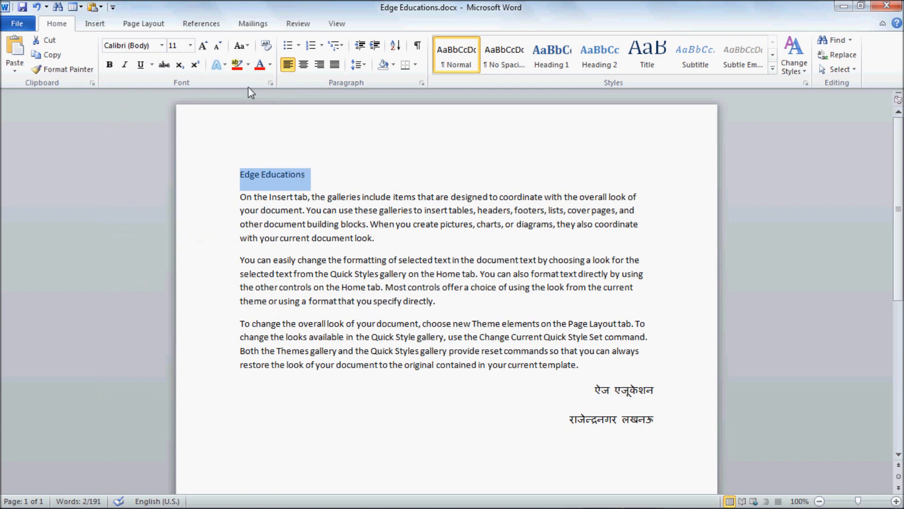
click(161, 46)
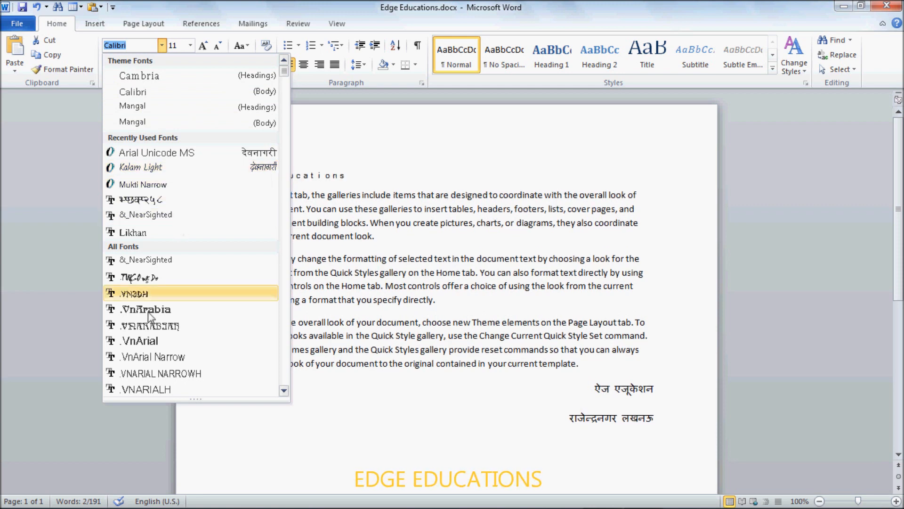
click(159, 339)
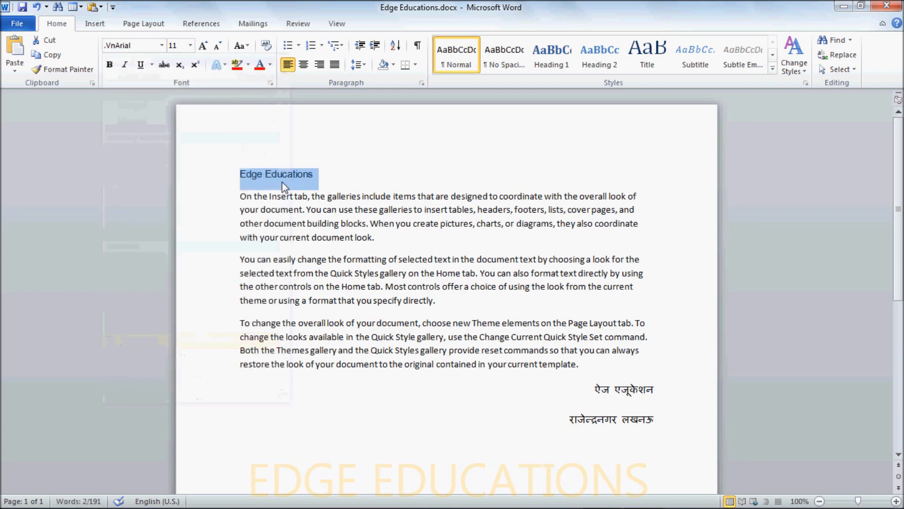
- Change the heading's font to CoffeeMilkCrazy and set its size to 72
click(161, 45)
click(285, 88)
drag(285, 88, 289, 148)
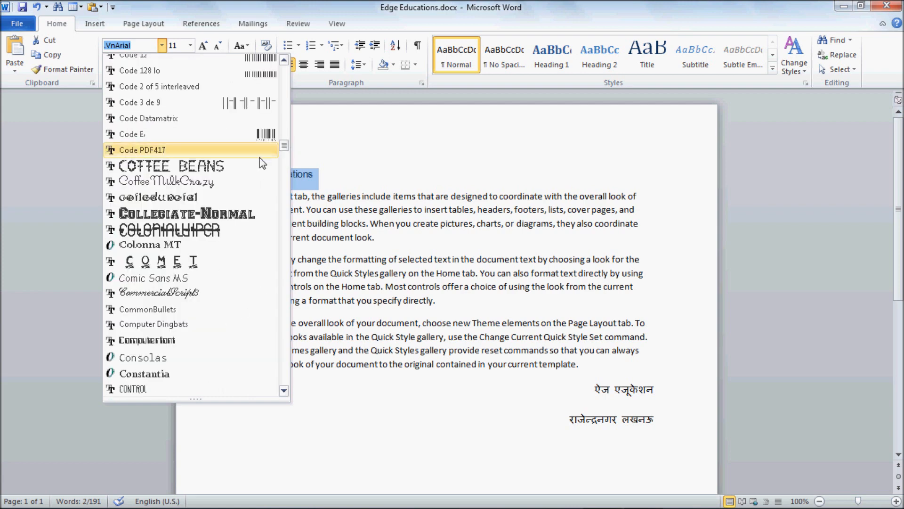
click(218, 183)
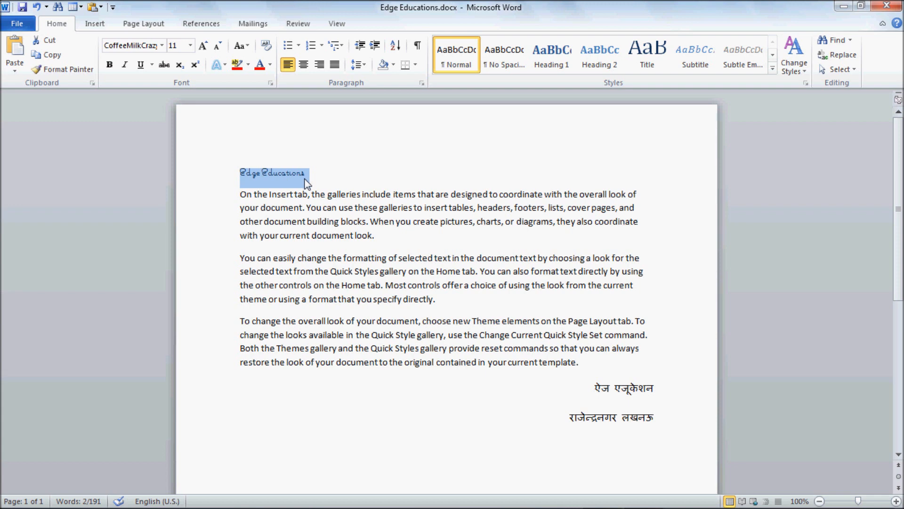
click(190, 46)
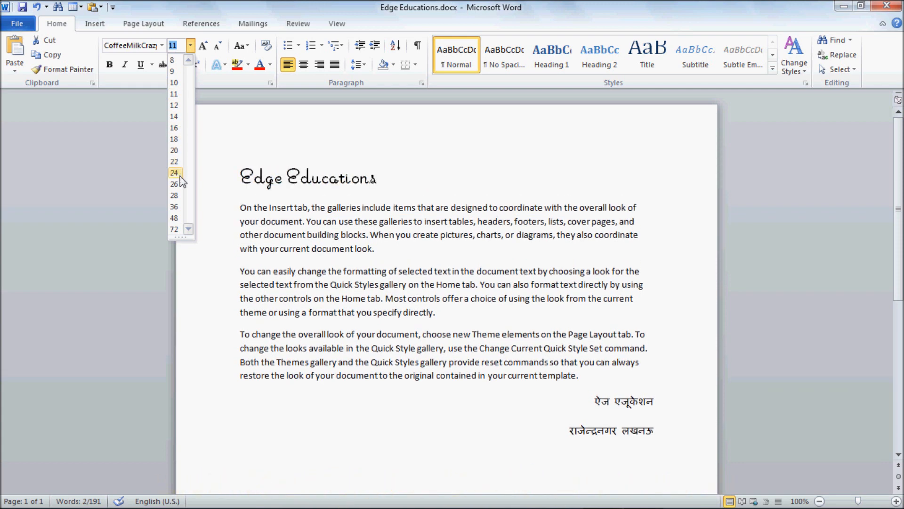
click(174, 230)
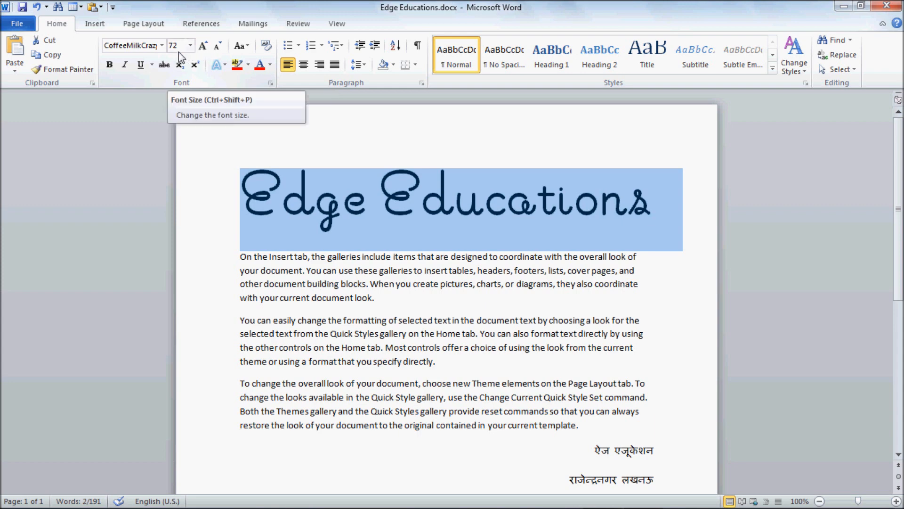
- Grow the heading's font size step by step to 120
click(203, 50)
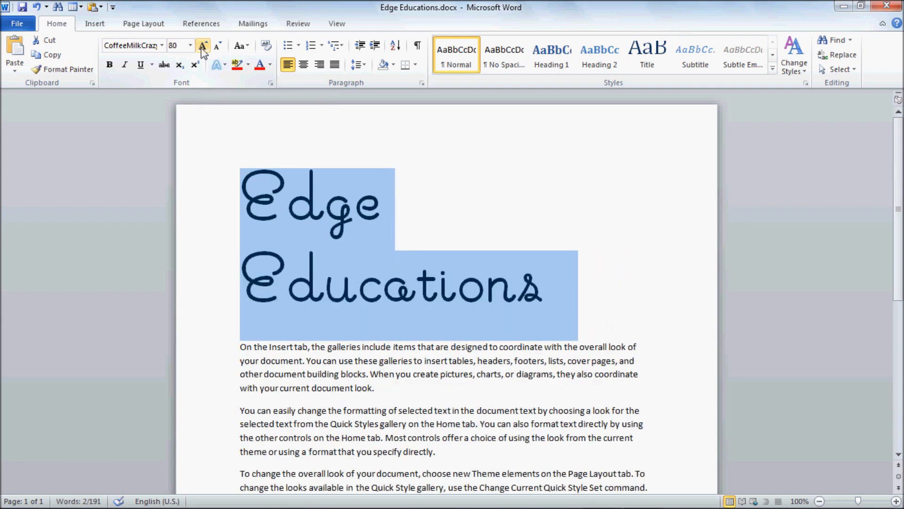
click(203, 50)
click(203, 50)
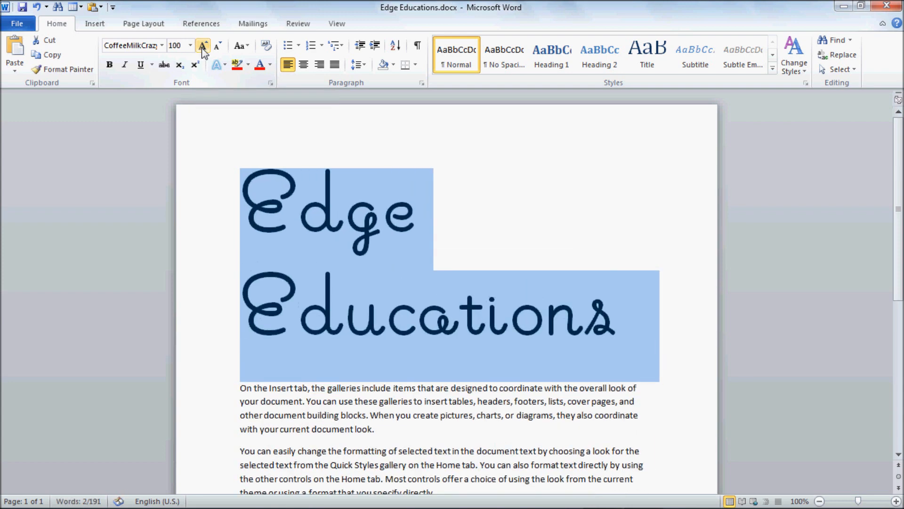
click(203, 47)
click(202, 47)
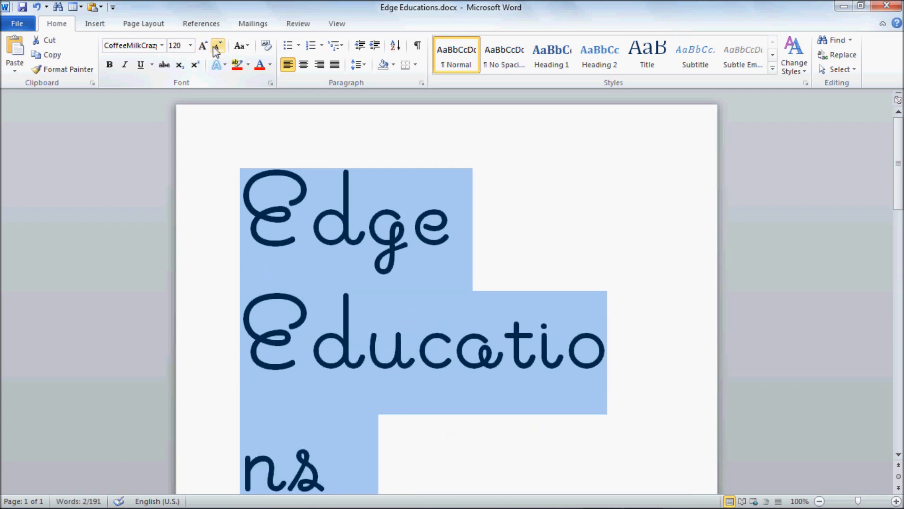
- Shrink the heading's font size step by step down to 36
click(217, 47)
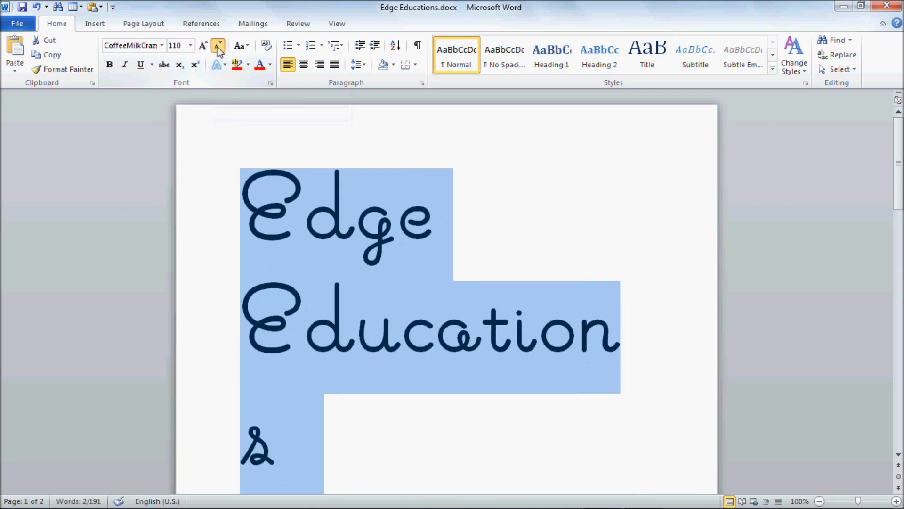
click(218, 47)
click(217, 47)
click(218, 47)
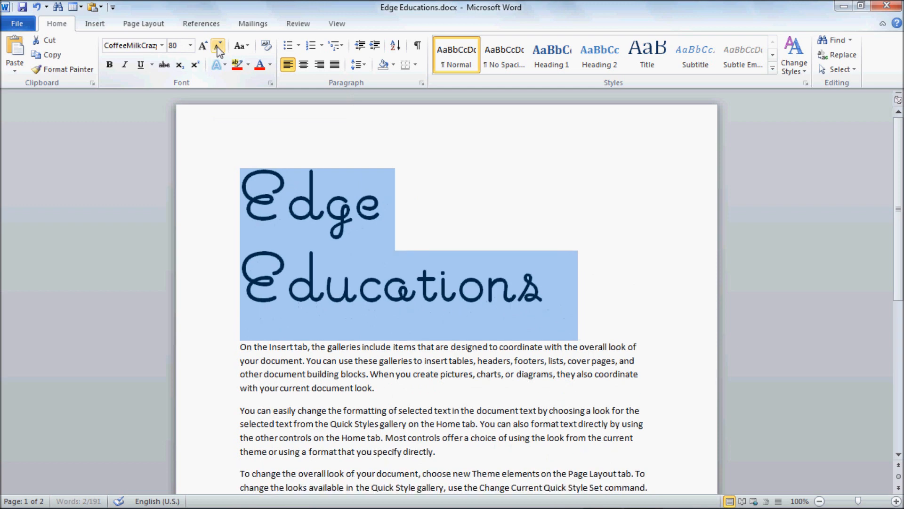
click(218, 47)
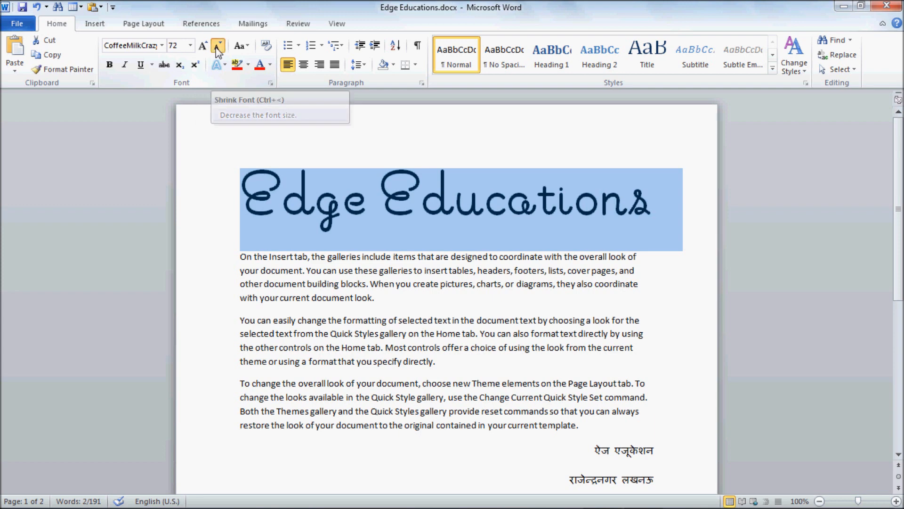
click(218, 47)
click(218, 47)
click(218, 46)
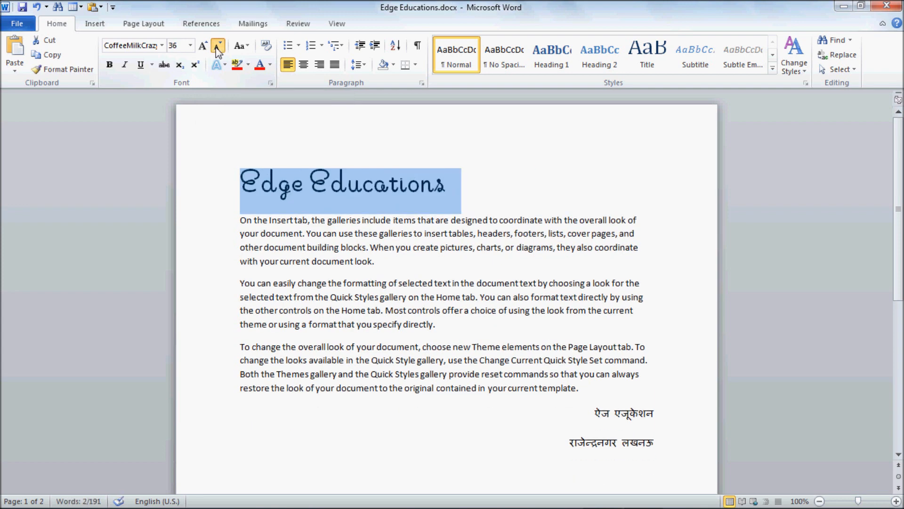
- Grow the heading's font size from its reduced size back up to 72
click(206, 46)
click(206, 46)
click(206, 47)
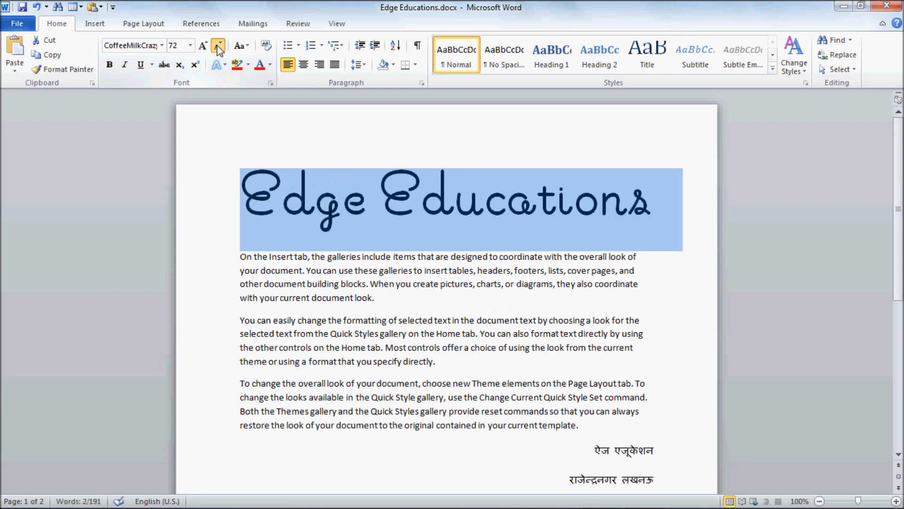
- Shrink the heading's font size step by step down to 28
click(218, 46)
click(218, 46)
click(218, 46)
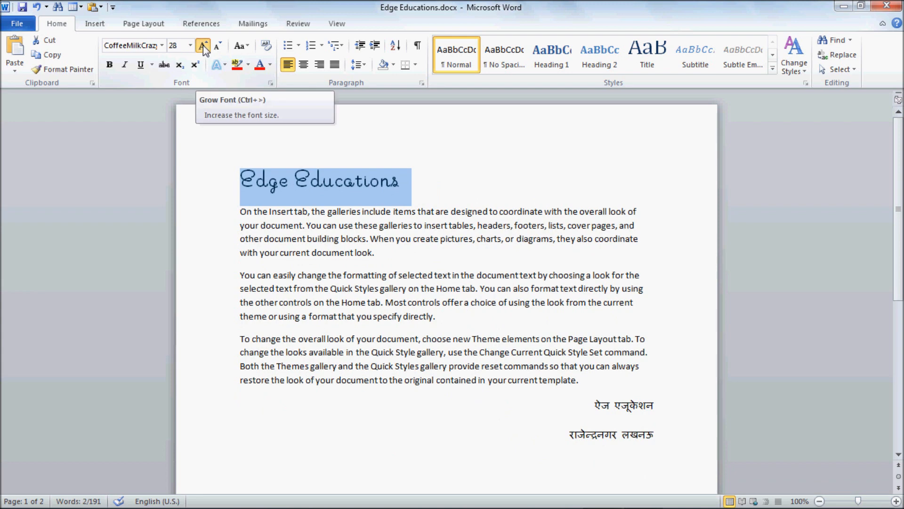
- Grow the "Edge Educations" heading's font size back to 72
click(202, 45)
click(202, 45)
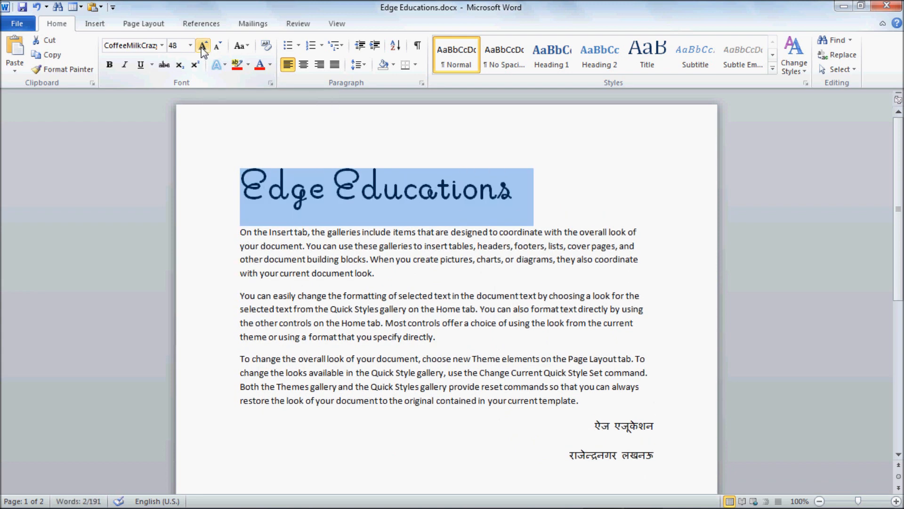
click(202, 46)
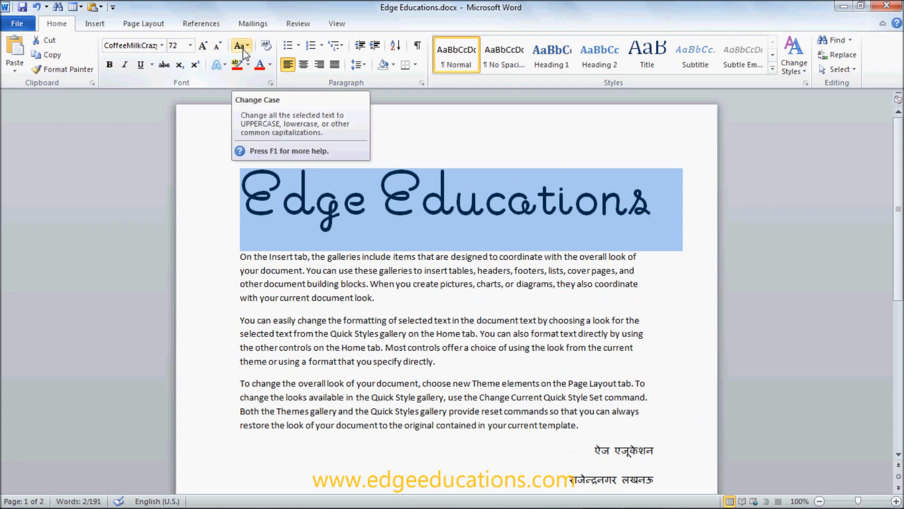
- Select the first body paragraph, beginning "On the Insert tab", and grow its font size to 16
click(266, 271)
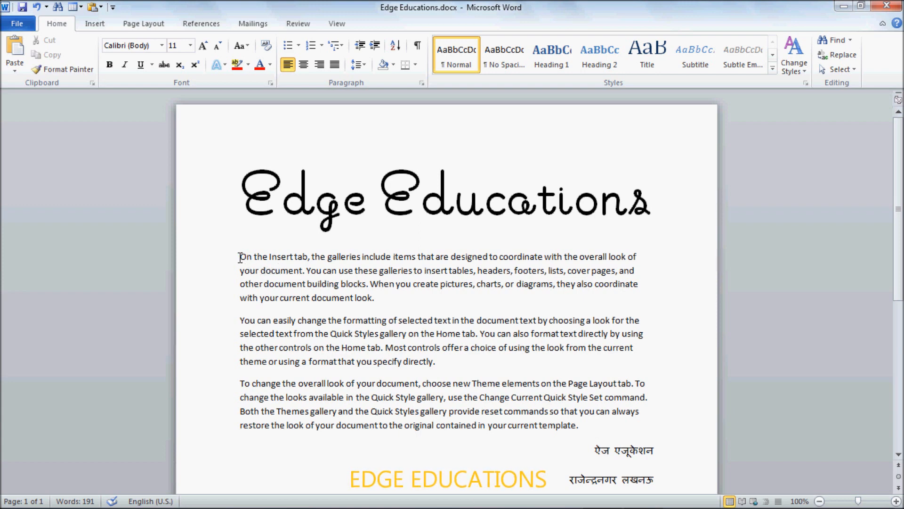
drag(241, 257, 377, 297)
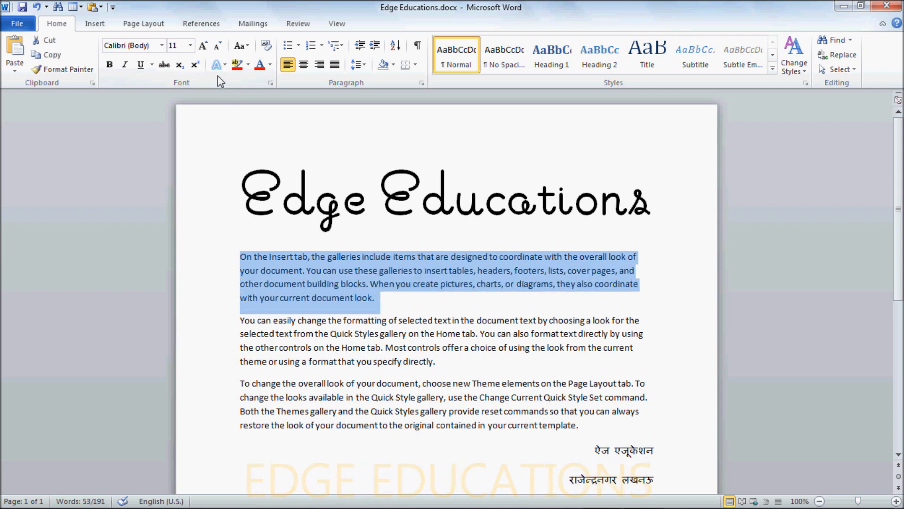
click(203, 47)
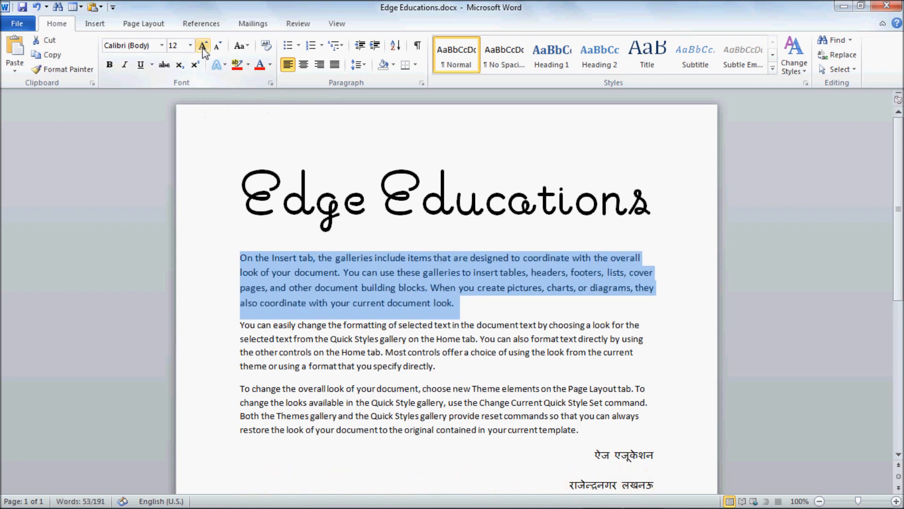
click(203, 47)
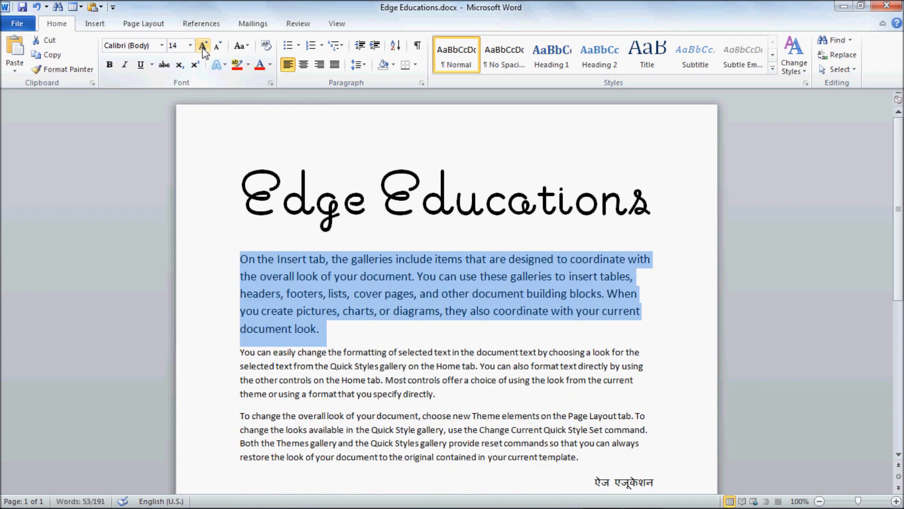
click(203, 47)
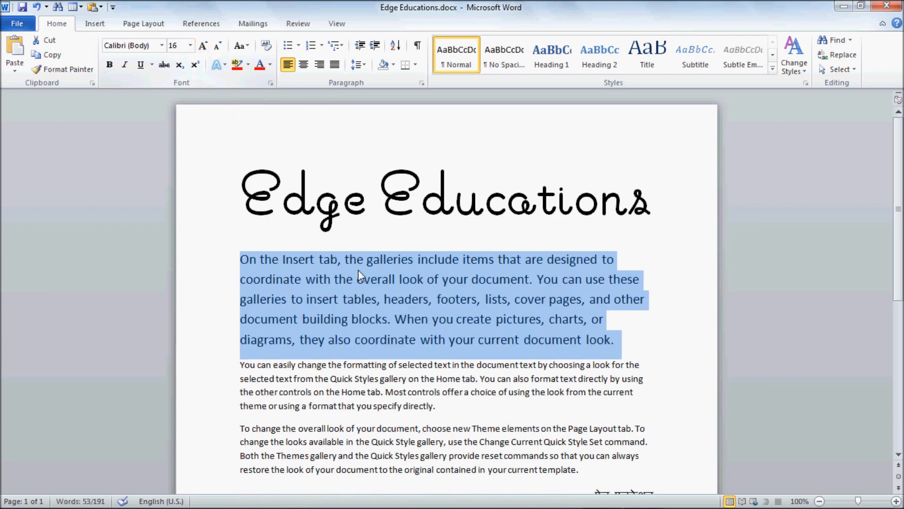
- Apply Sentence case to the selected first body paragraph
click(249, 47)
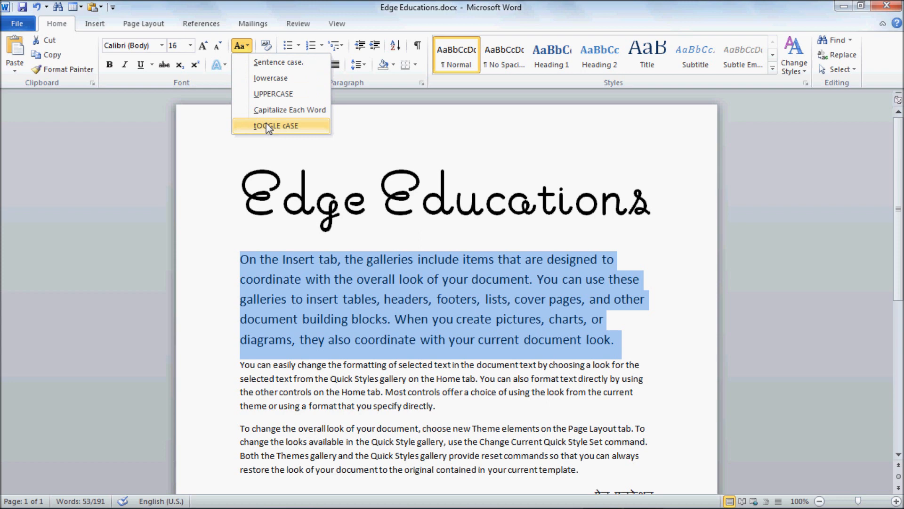
click(273, 67)
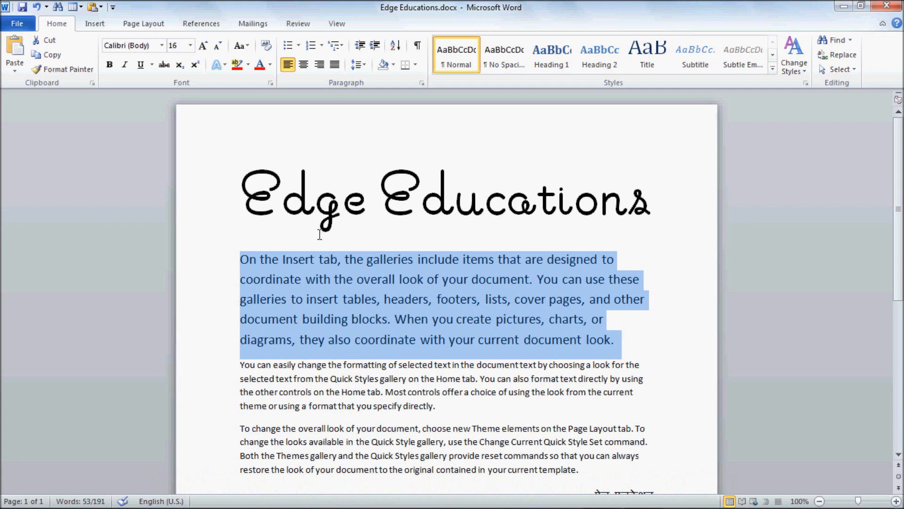
- Convert the first body paragraph to lowercase and change it back to Sentence case
click(239, 46)
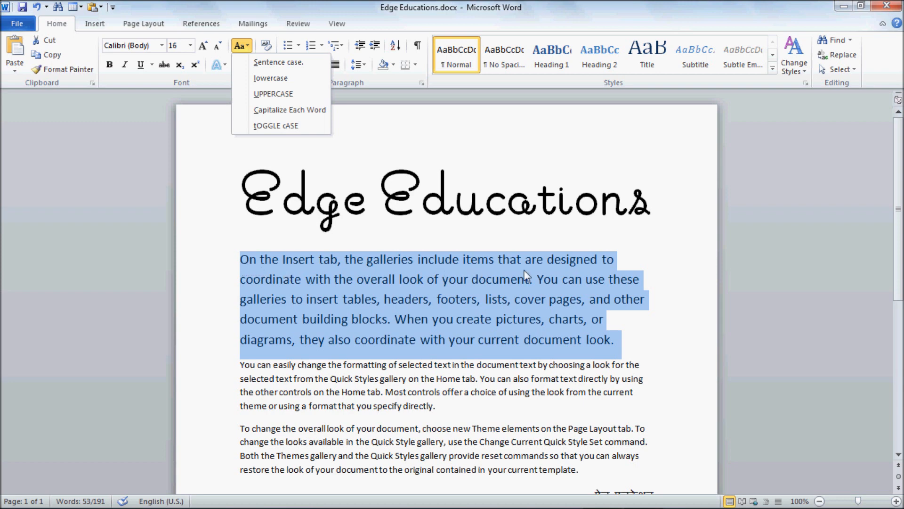
click(302, 81)
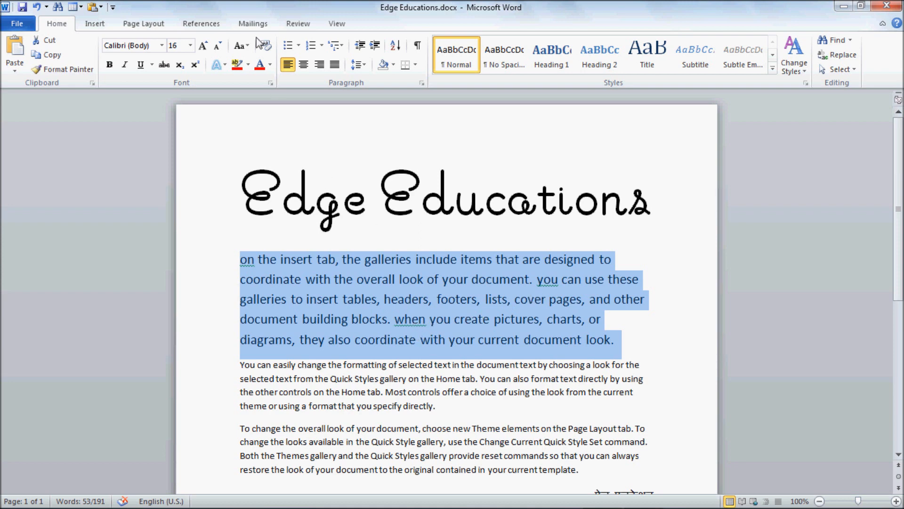
click(244, 44)
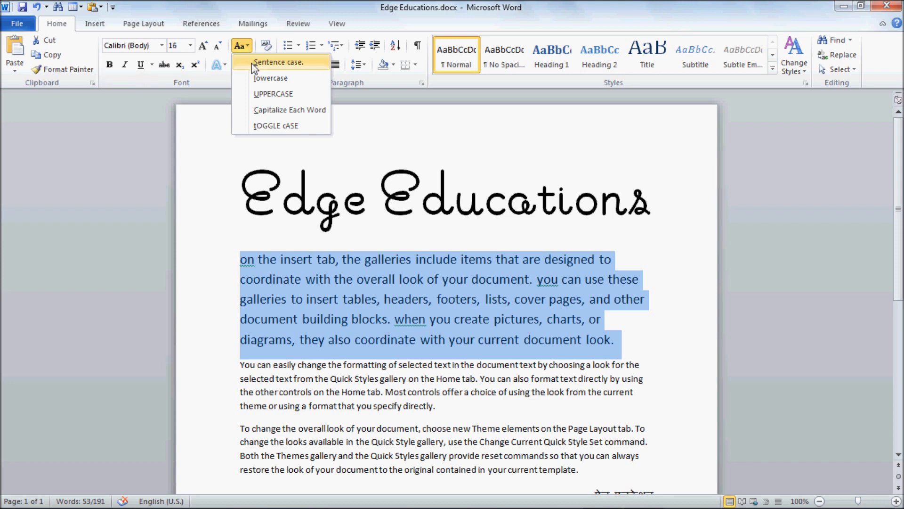
click(252, 64)
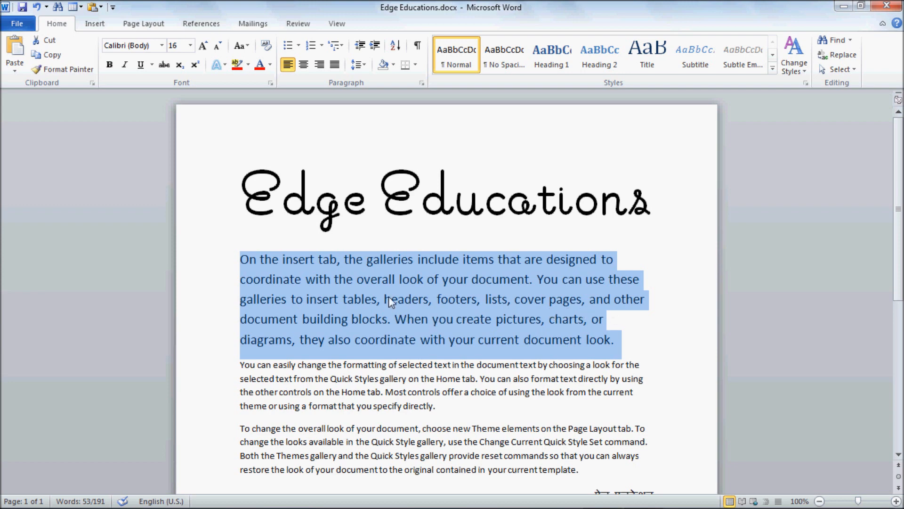
- Clear all formatting from the first body paragraph and undo that clearing
click(265, 46)
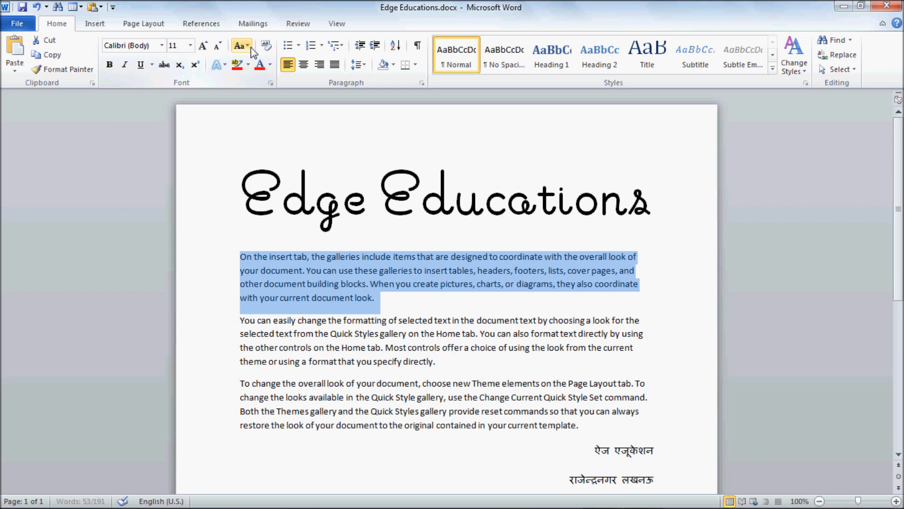
key(ctrl+z)
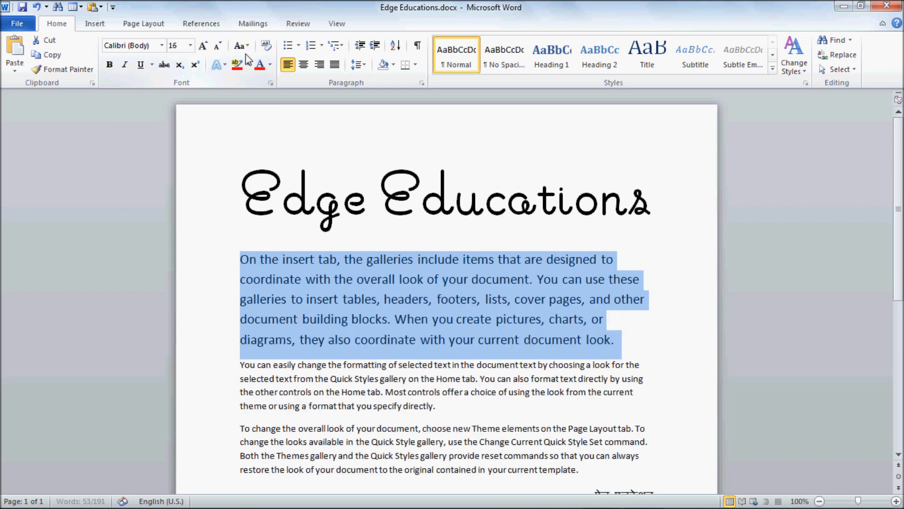
- Convert the selected first body paragraph to lowercase, then to UPPERCASE
click(244, 49)
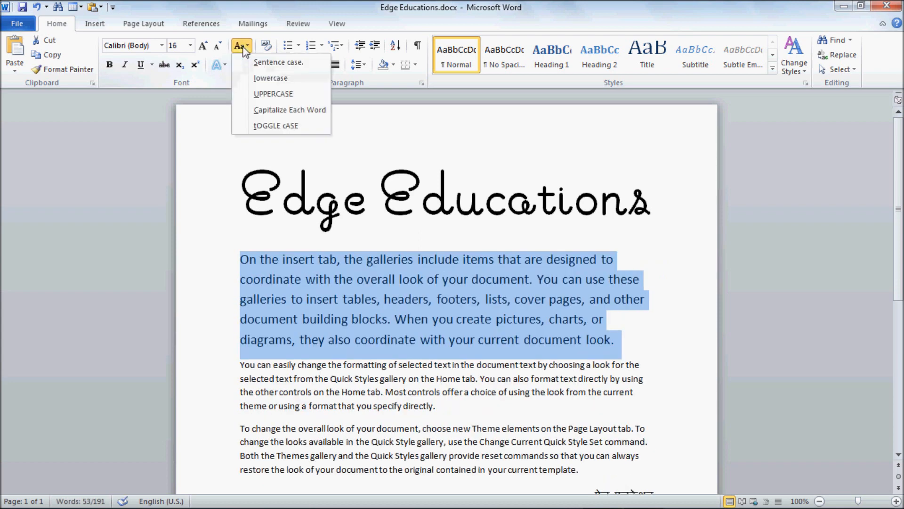
click(258, 80)
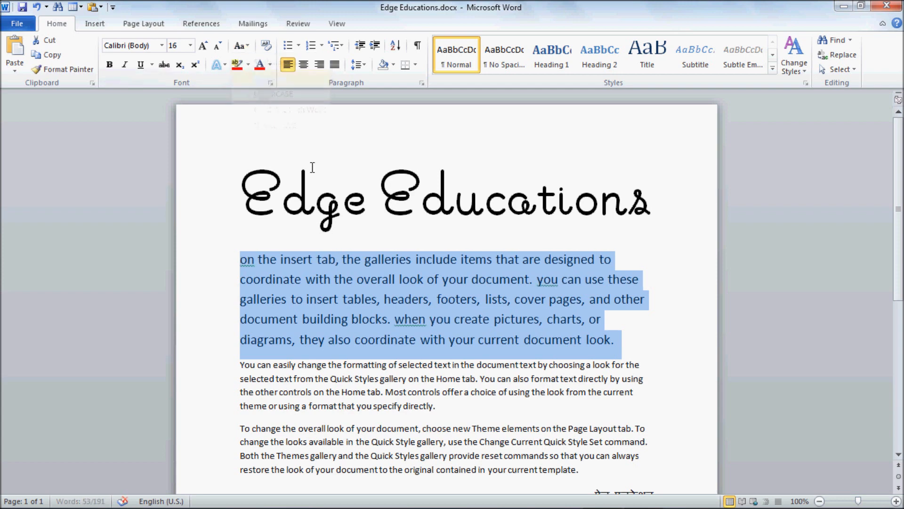
click(240, 45)
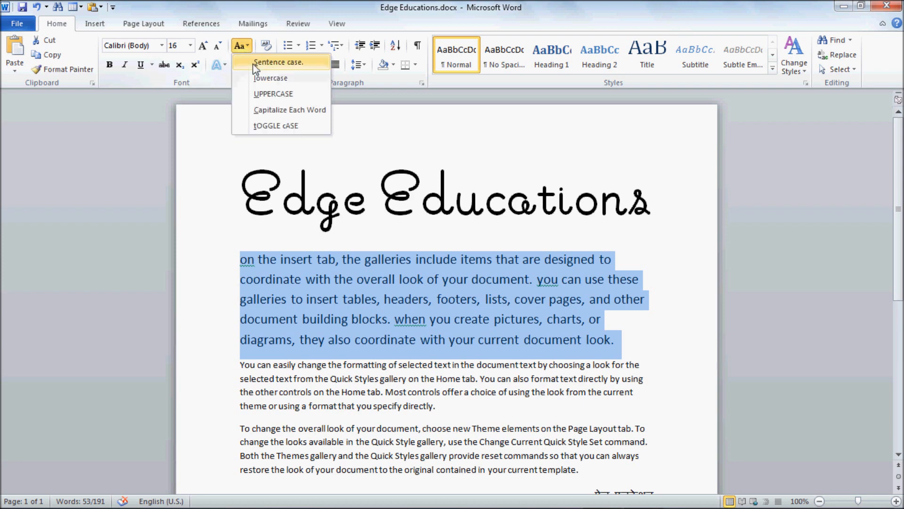
click(260, 96)
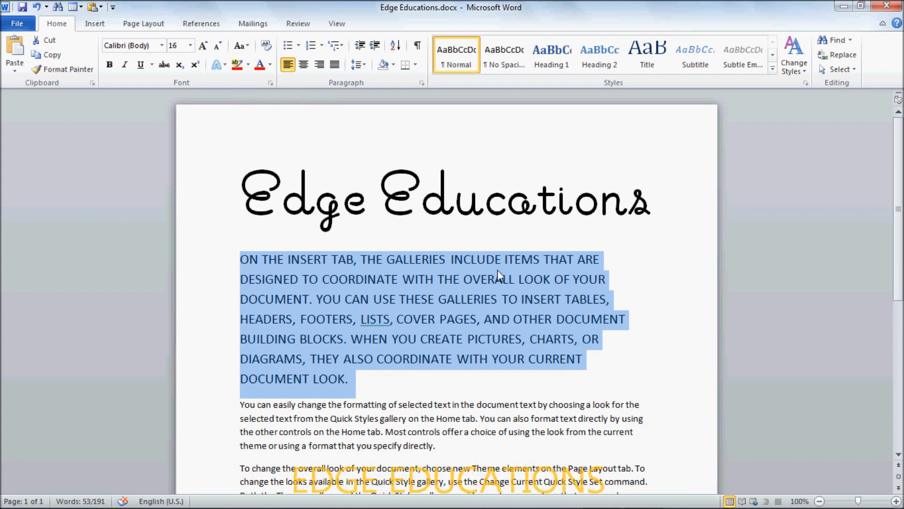
- Change the first body paragraph to Capitalize Each Word and apply tOGGLE cASE to it
click(241, 46)
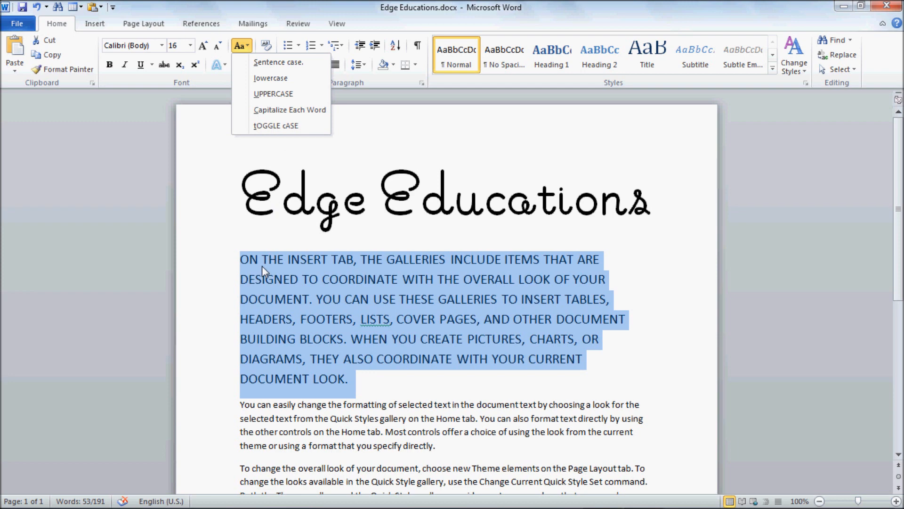
click(275, 112)
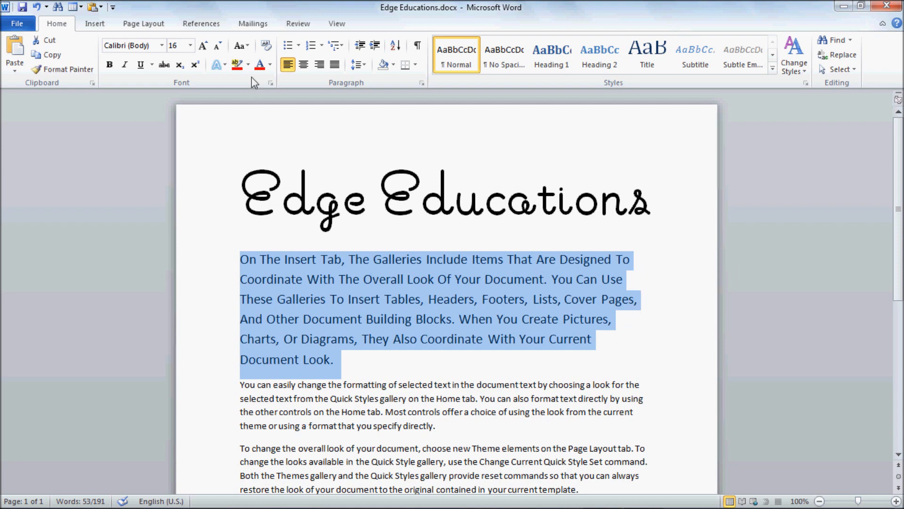
click(248, 46)
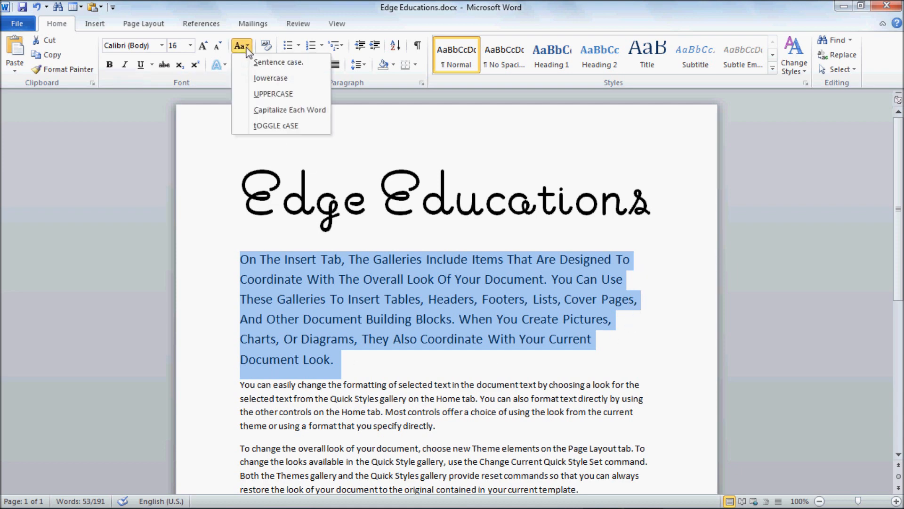
click(256, 126)
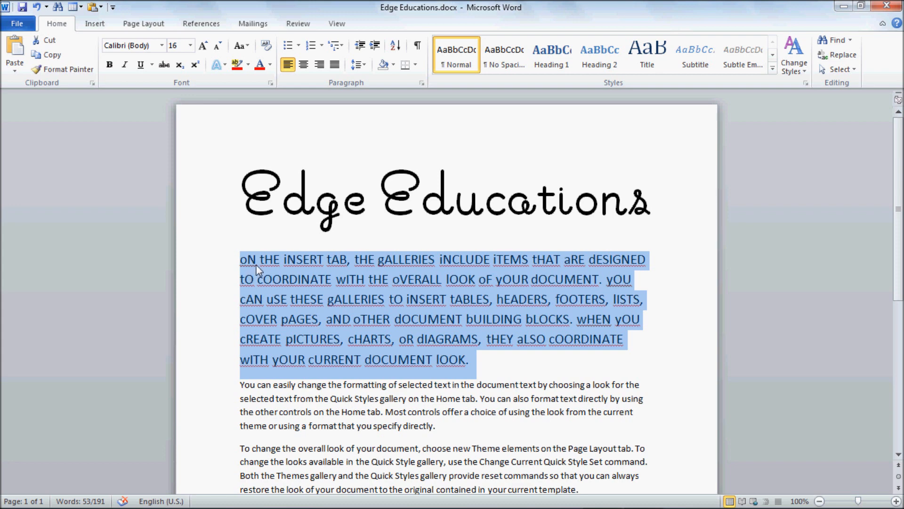
- Change the first body paragraph to Sentence case, followed by lowercase
click(245, 47)
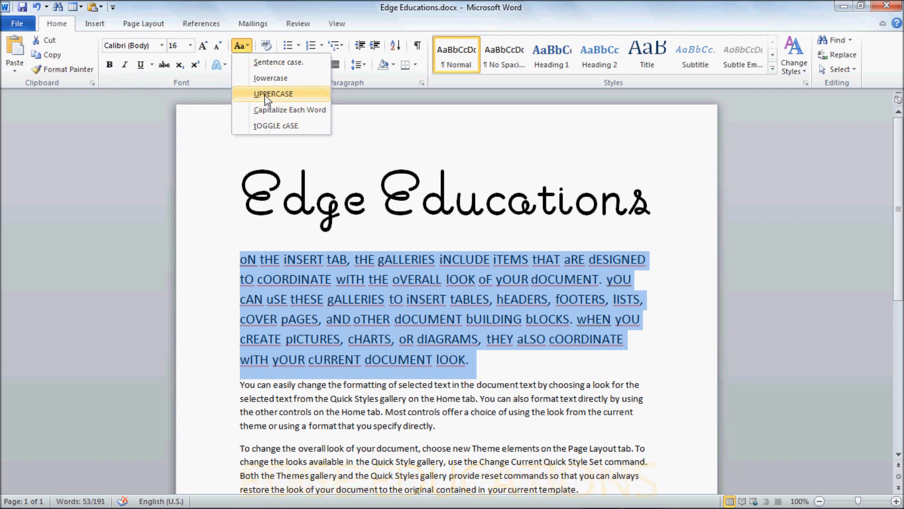
click(270, 62)
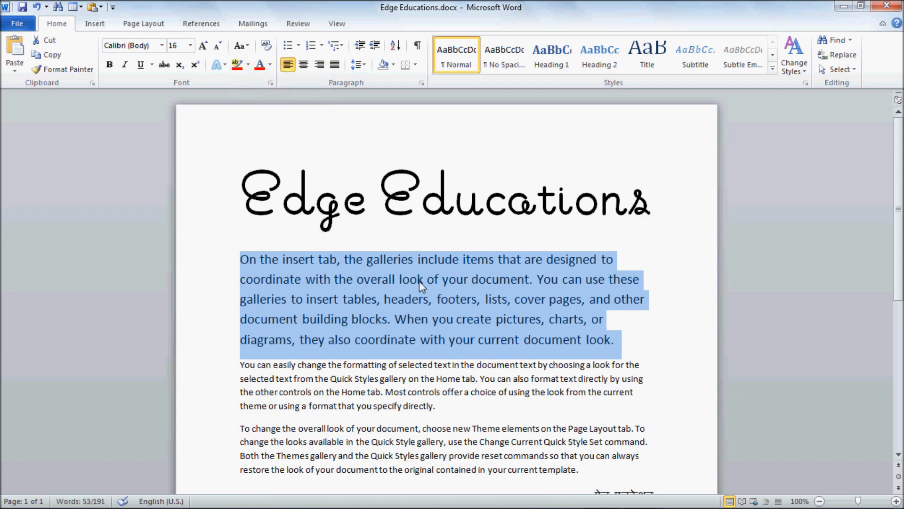
click(240, 45)
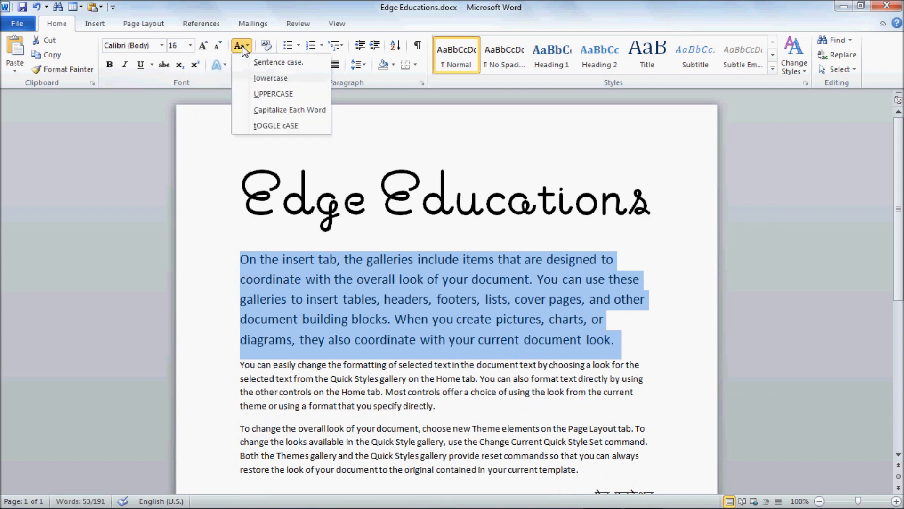
click(250, 83)
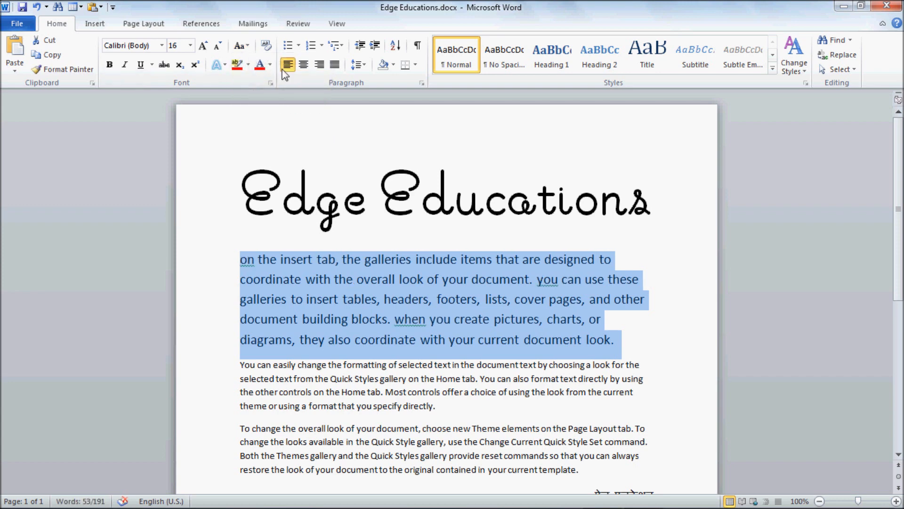
- Convert the first body paragraph to UPPERCASE and change it to Capitalize Each Word
click(249, 49)
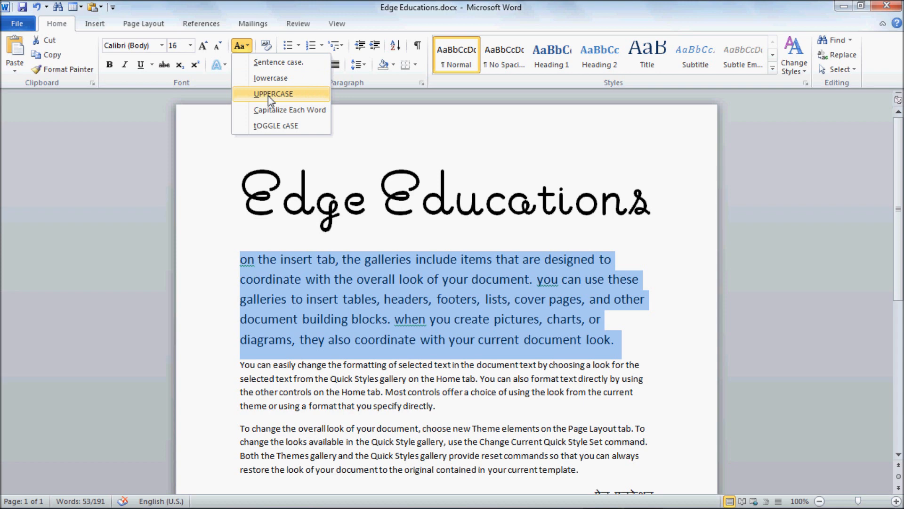
click(268, 96)
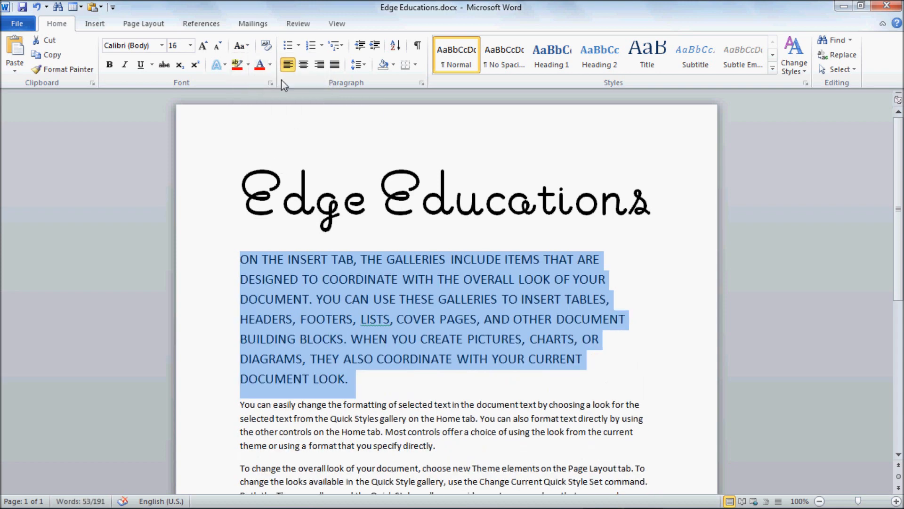
click(248, 49)
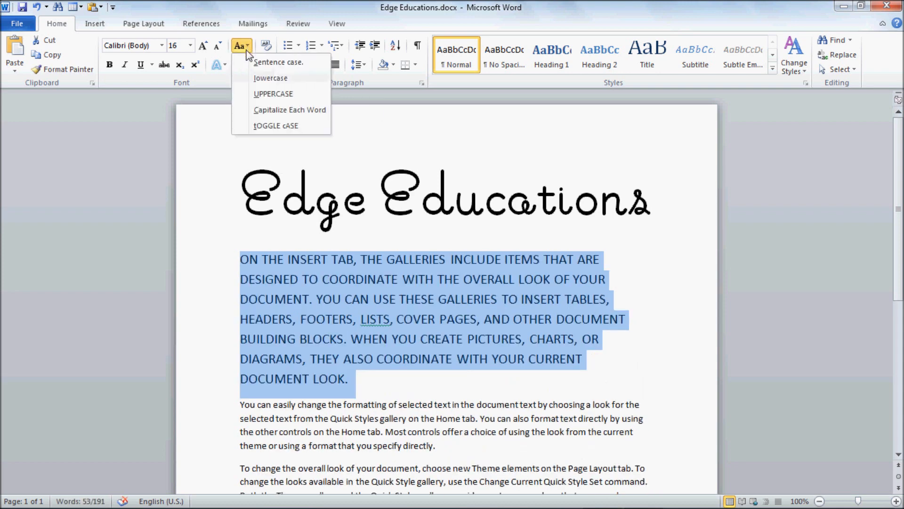
click(265, 111)
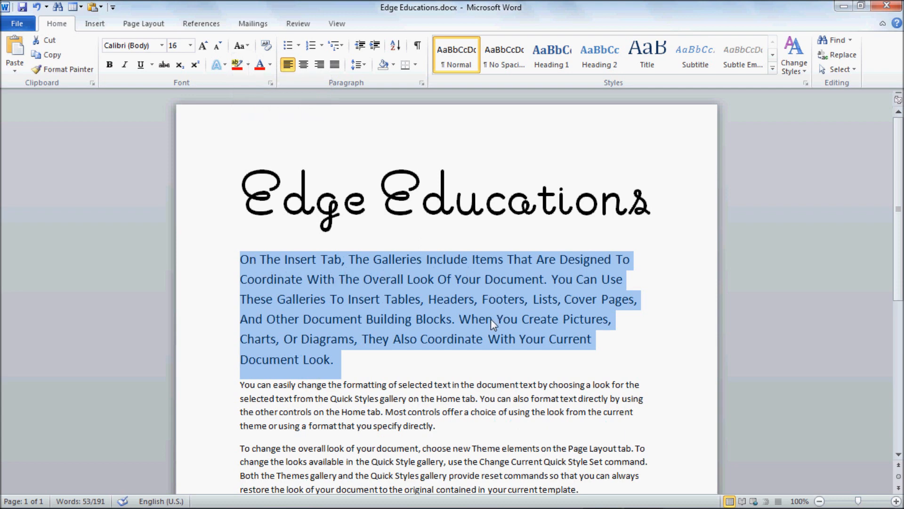
- Apply tOGGLE cASE to the selected first body paragraph
click(246, 49)
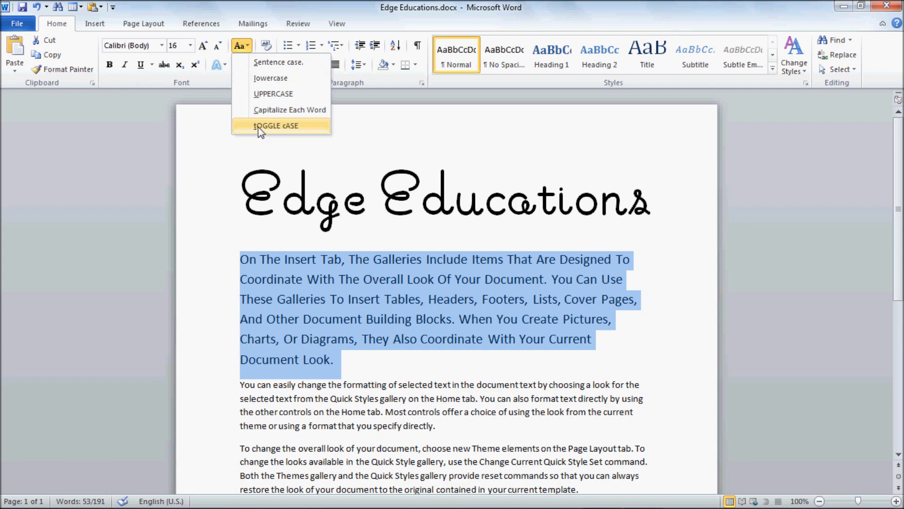
click(258, 126)
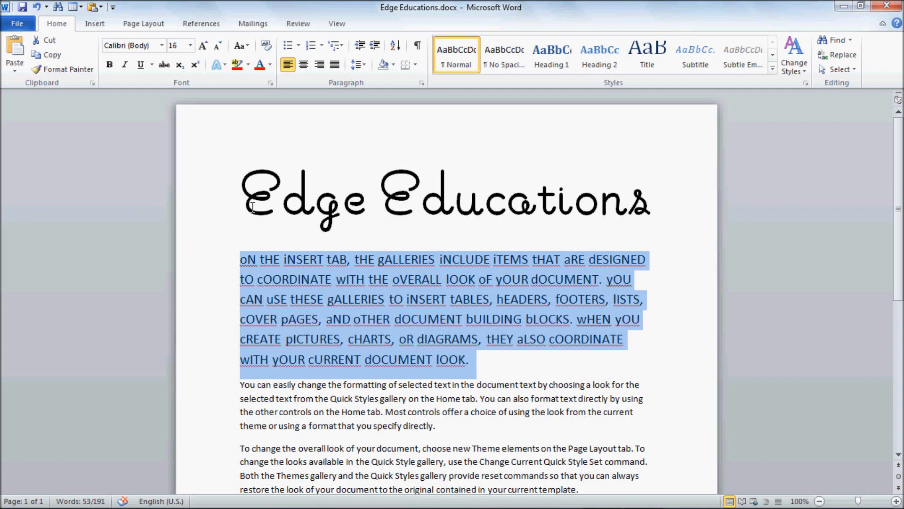
click(241, 47)
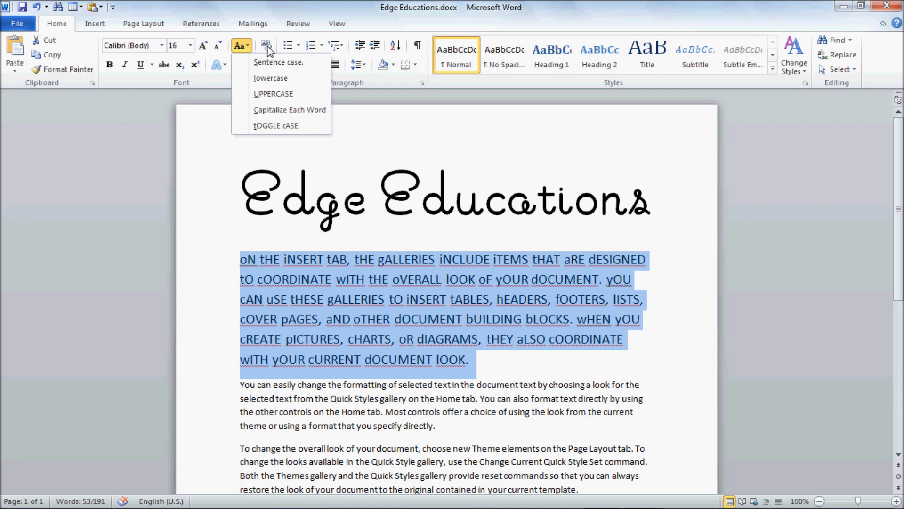
click(329, 312)
- Clear the formatting of the passage from "the overall look" to "and other" in the first body paragraph
scroll(325, 339, down, 3)
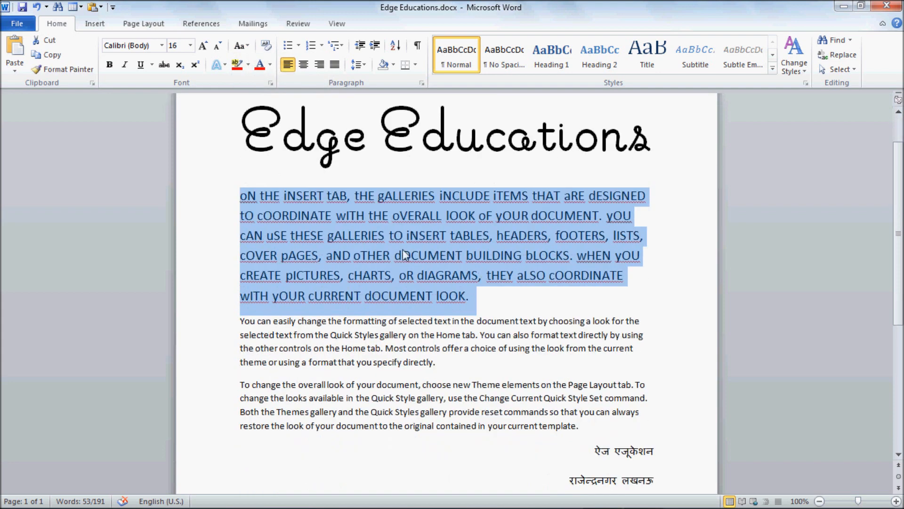
click(384, 254)
drag(387, 216, 397, 254)
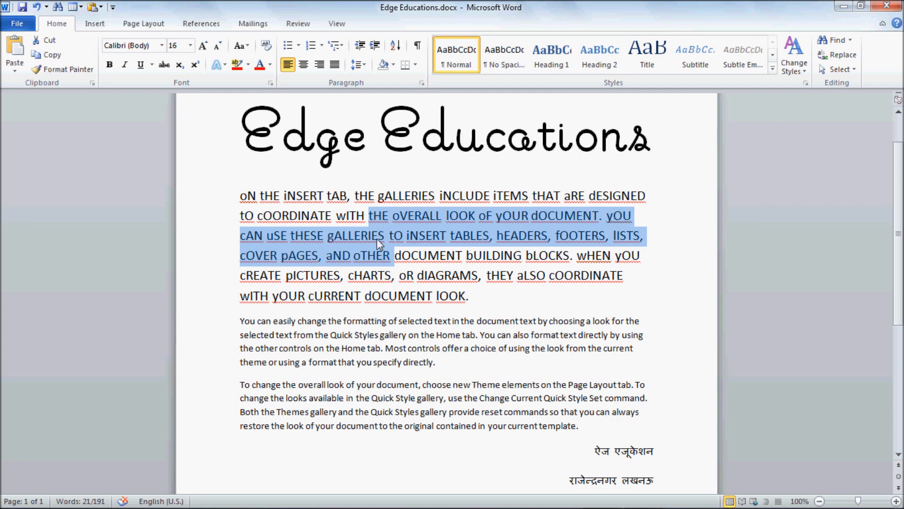
click(271, 51)
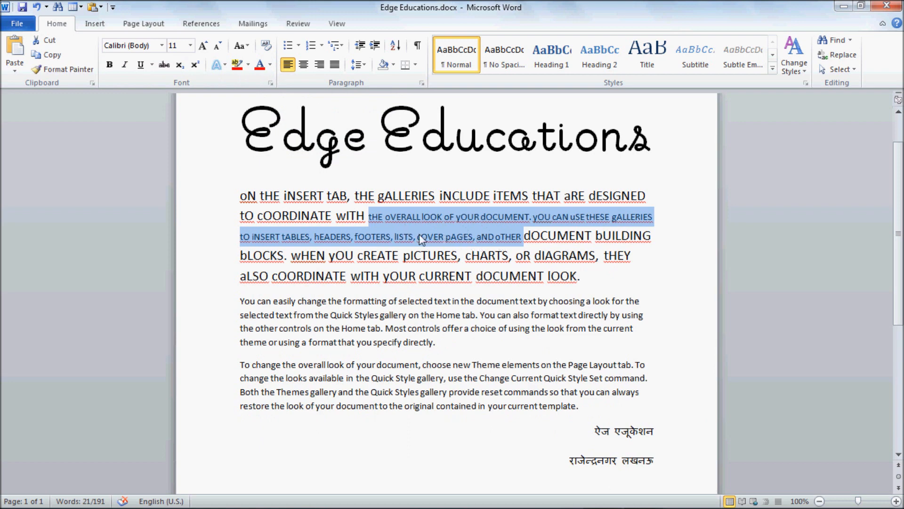
- Apply Sentence case to the selected passage of the first body paragraph
click(246, 49)
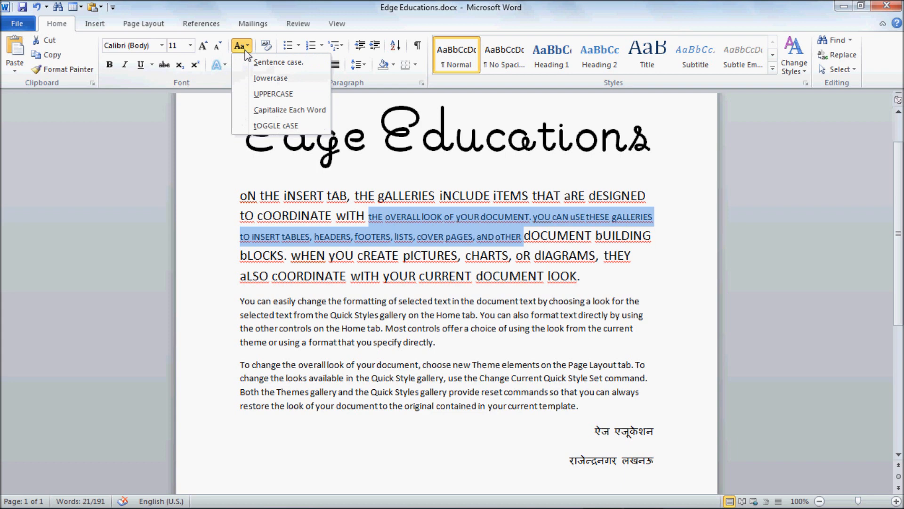
click(272, 62)
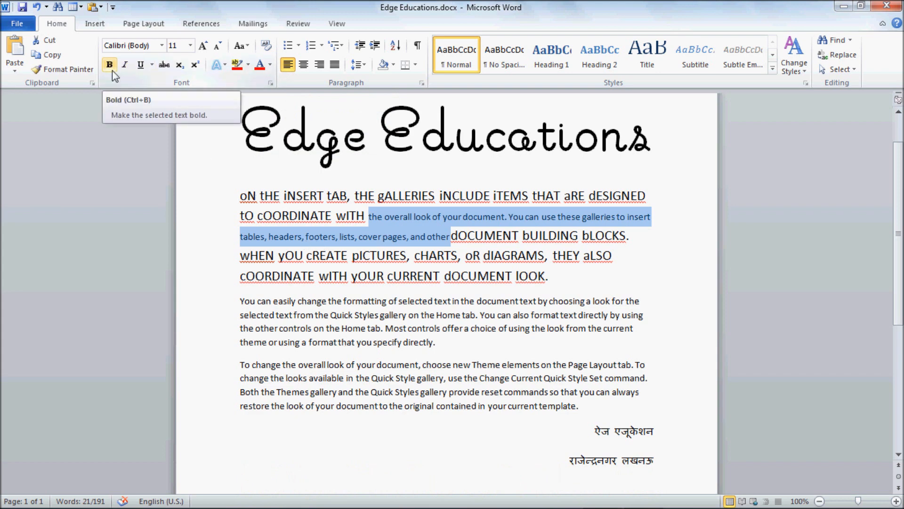
click(372, 302)
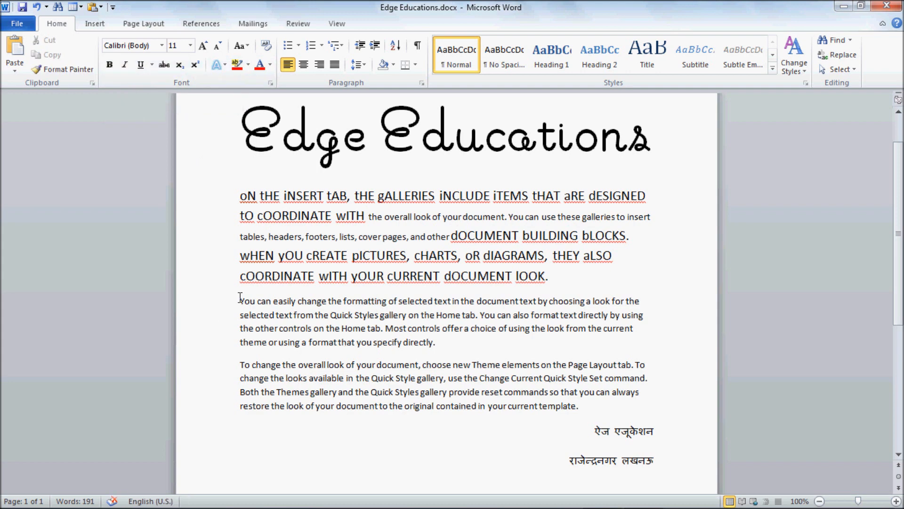
- Add a new line reading "Pragraph 1" below the first body paragraph
click(575, 278)
key(Return)
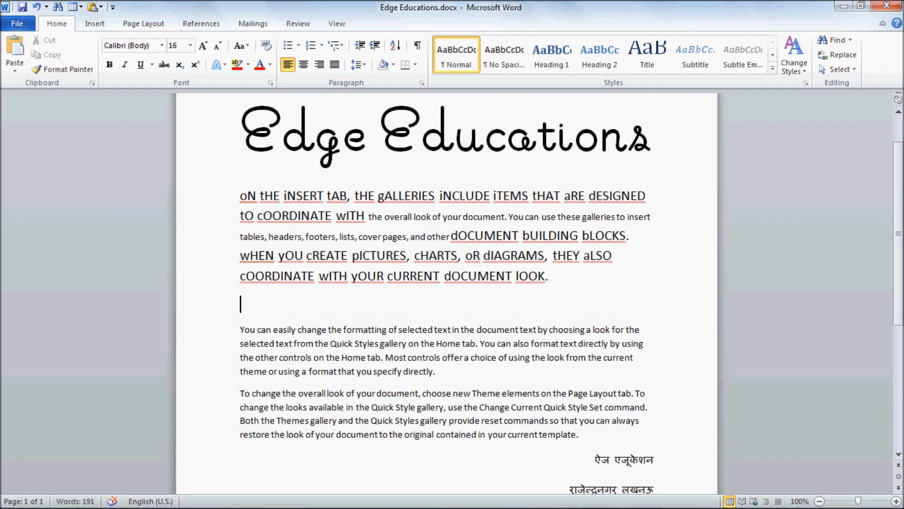
text(Pragraph )
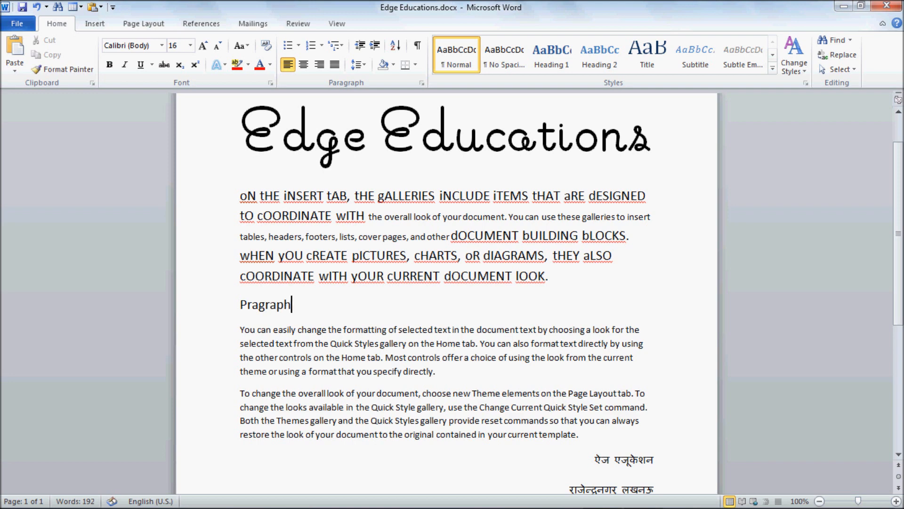
text(1)
- Make the "Pragraph 1" heading line bold
drag(306, 304, 239, 302)
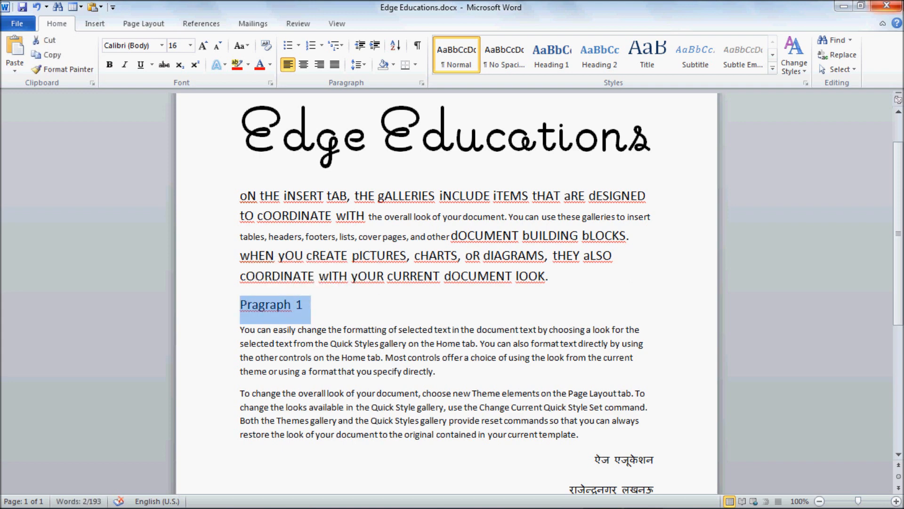
click(110, 65)
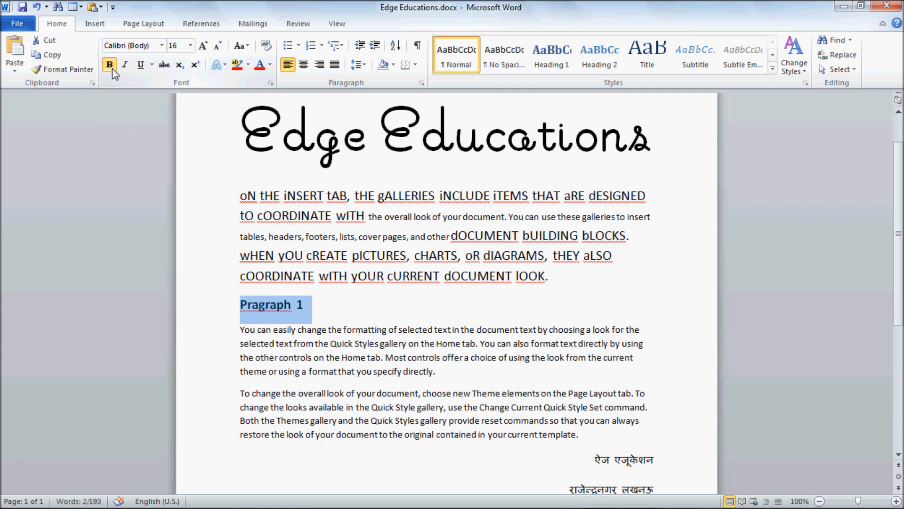
click(307, 306)
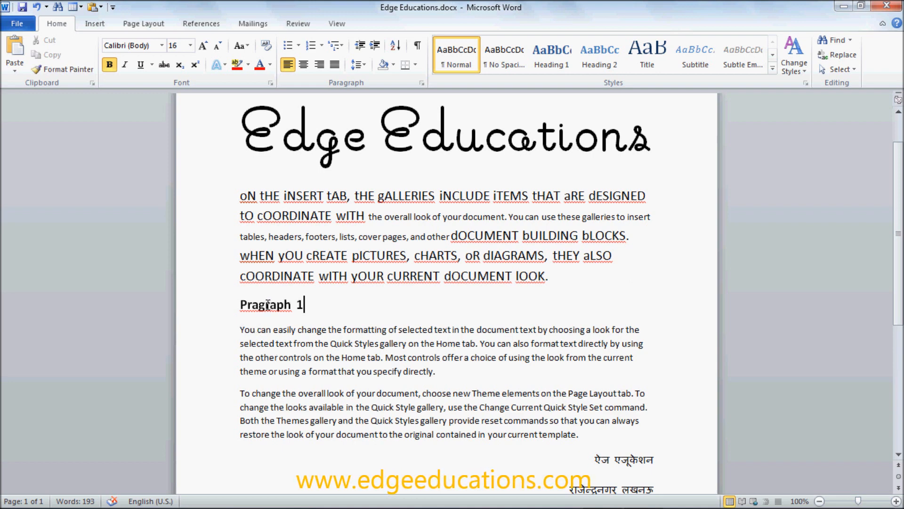
- Italicize and underline the "Pragraph 1" heading line
triple_click(333, 309)
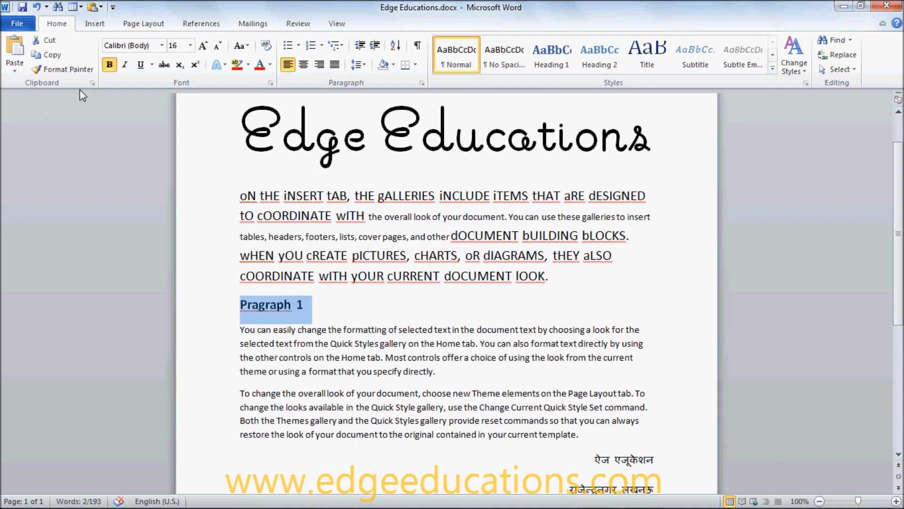
click(122, 71)
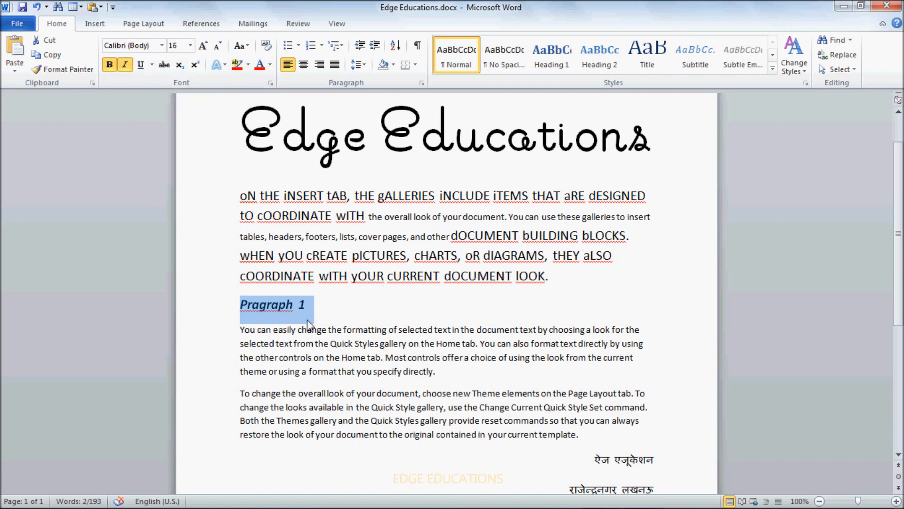
key(ctrl+u)
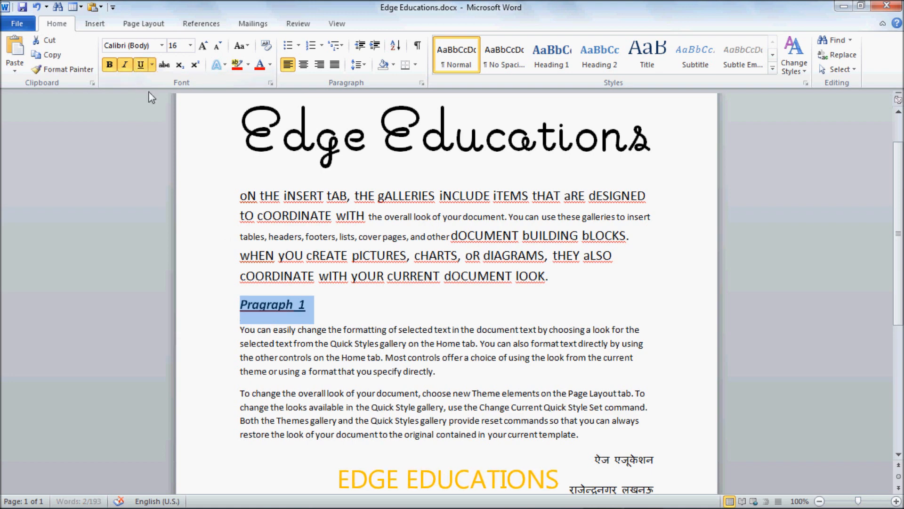
click(279, 329)
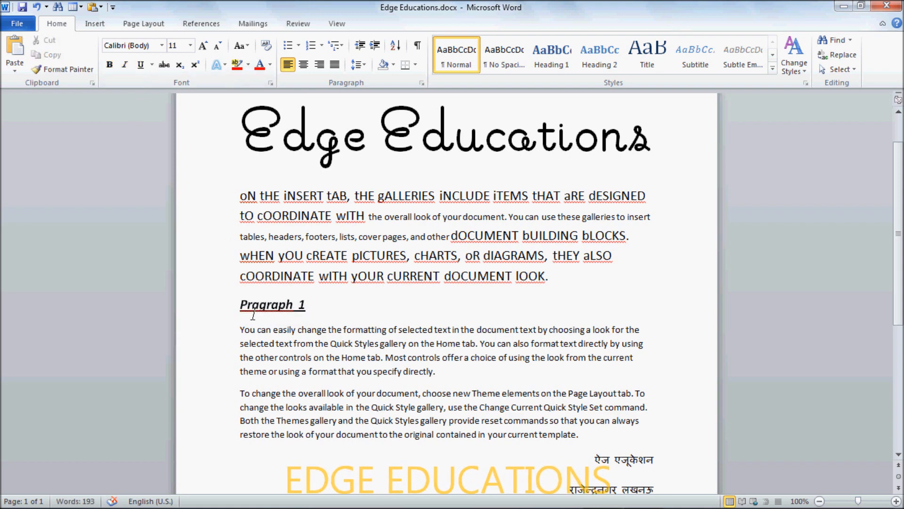
- Apply a dashed underline to the "Pragraph 1" heading line
drag(239, 306, 314, 311)
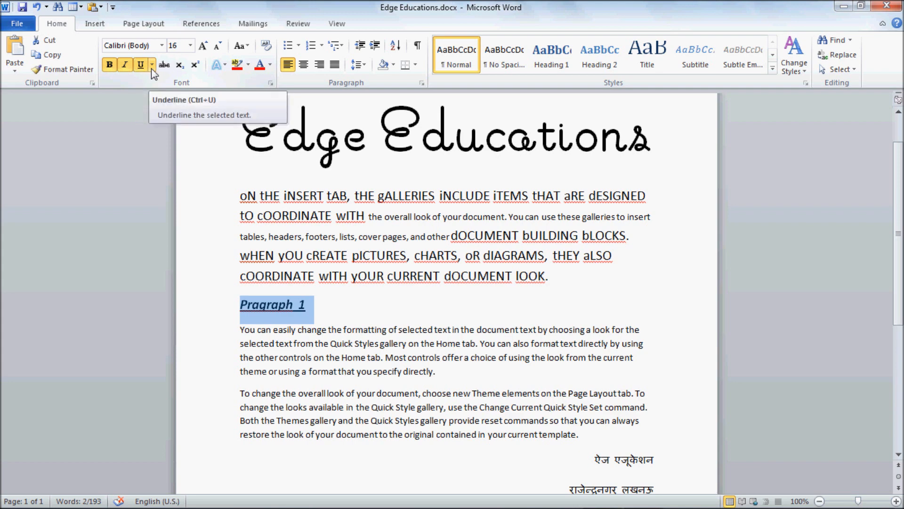
click(152, 66)
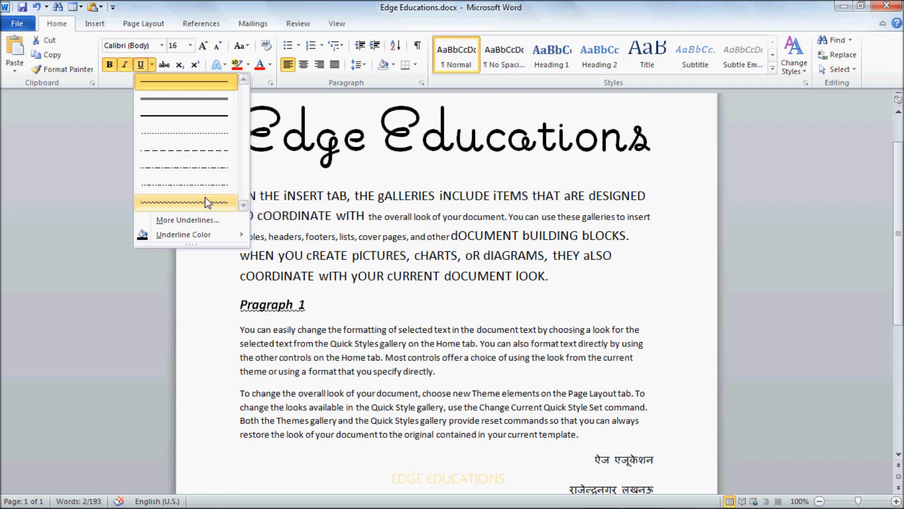
click(193, 149)
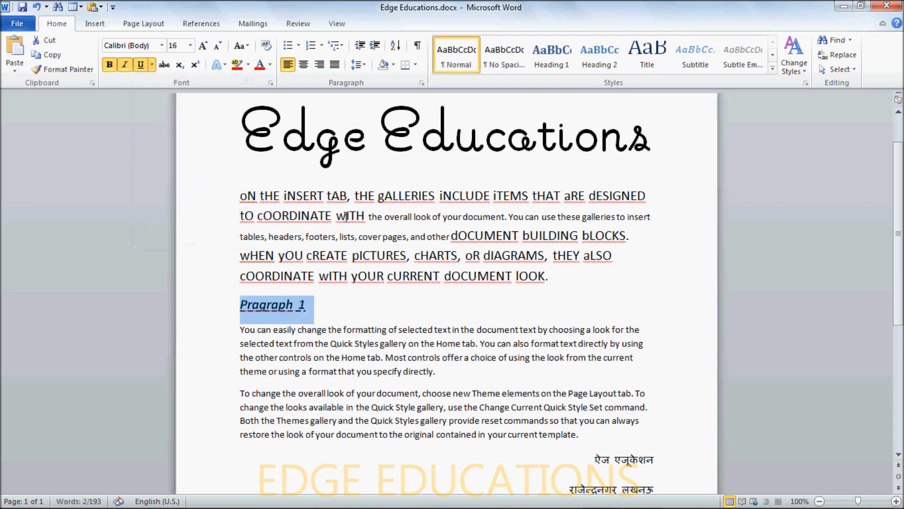
- Enlarge the "Pragraph 1" heading line to font size 22
click(309, 313)
triple_click(306, 310)
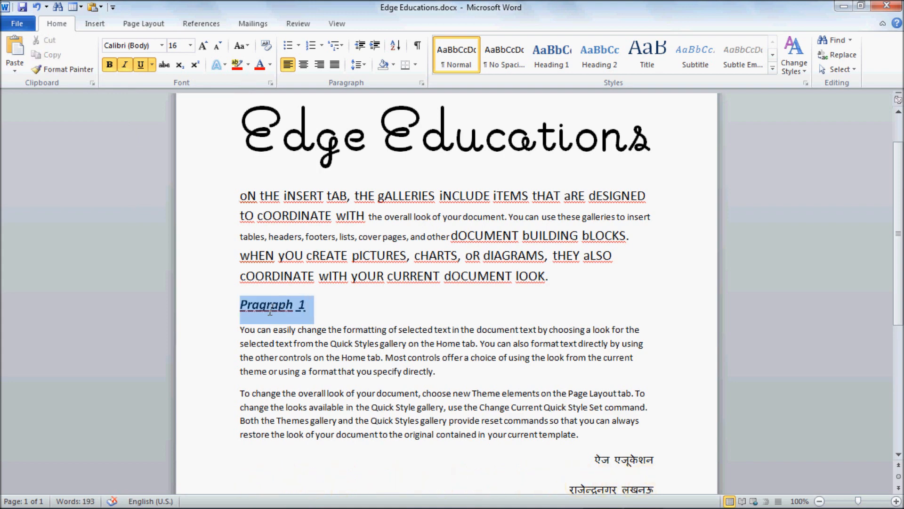
click(204, 46)
click(204, 47)
click(204, 46)
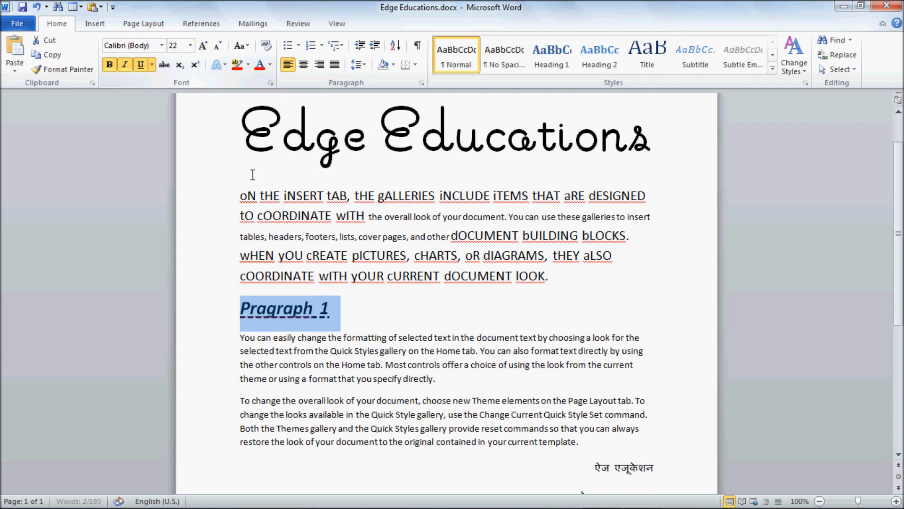
- Browse the full set of underline styles and apply a double underline to the "Pragraph 1" heading line
click(152, 65)
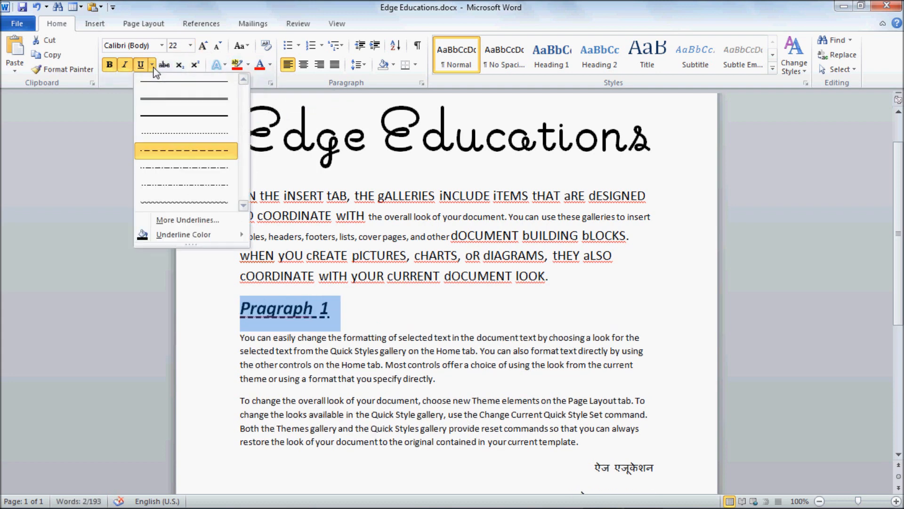
click(231, 220)
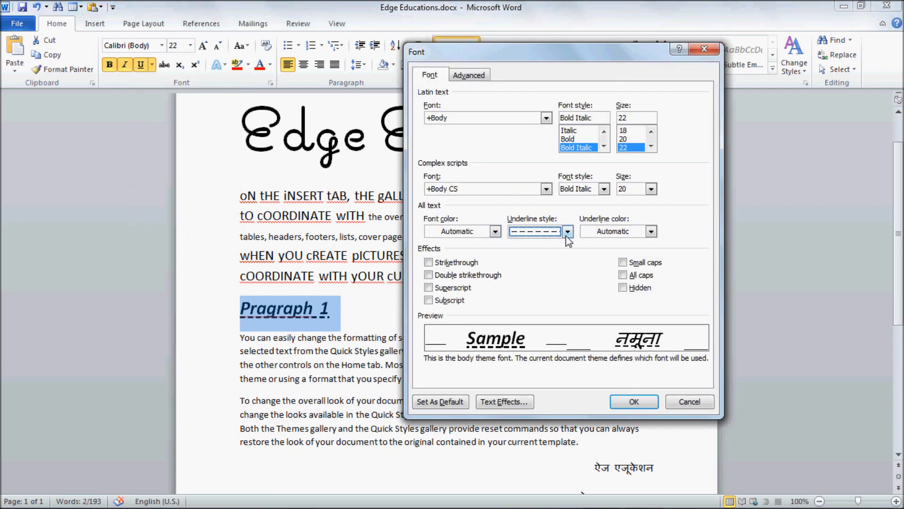
click(568, 232)
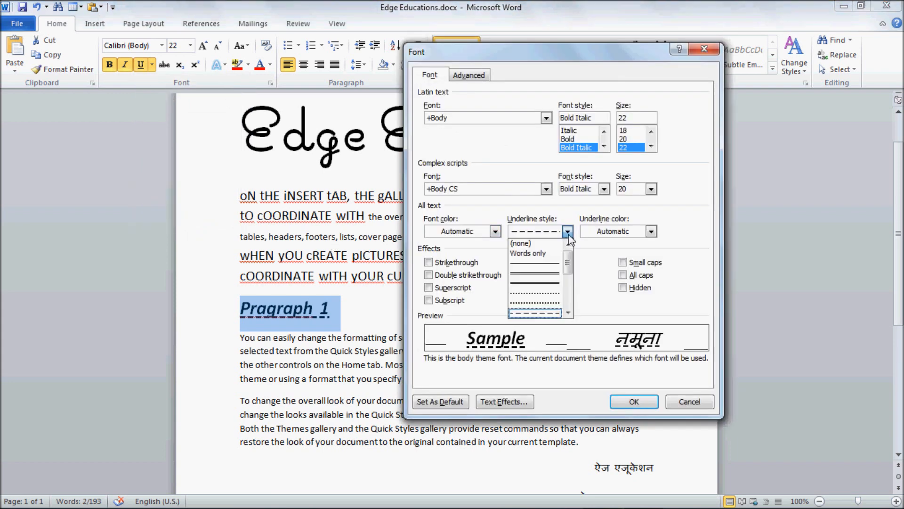
drag(568, 267, 563, 303)
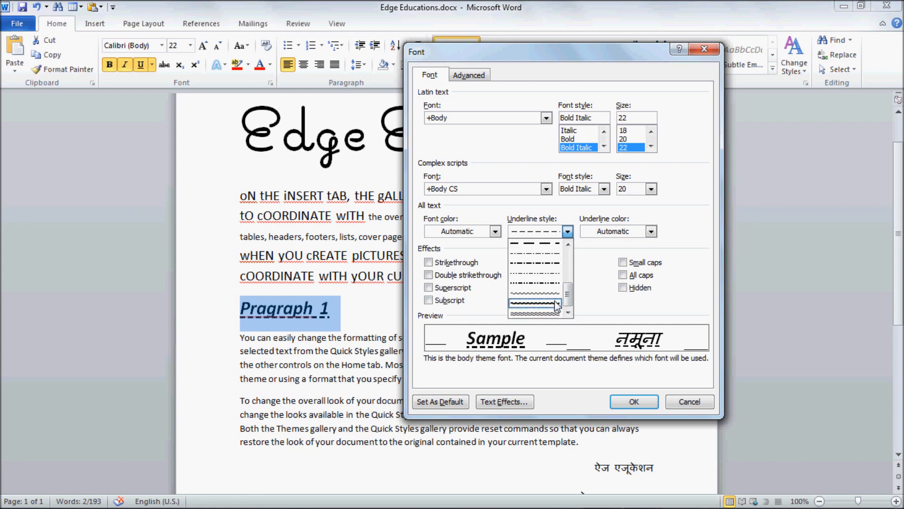
drag(570, 295, 570, 285)
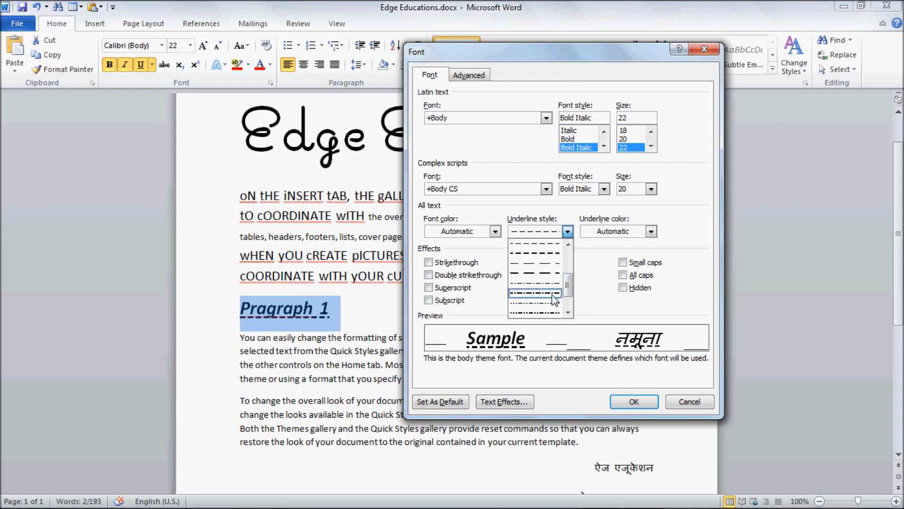
drag(568, 288, 578, 269)
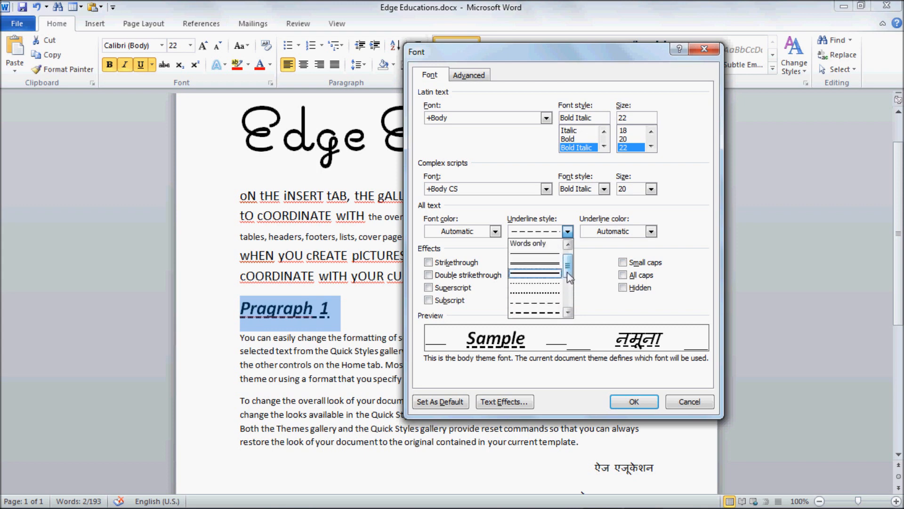
click(550, 264)
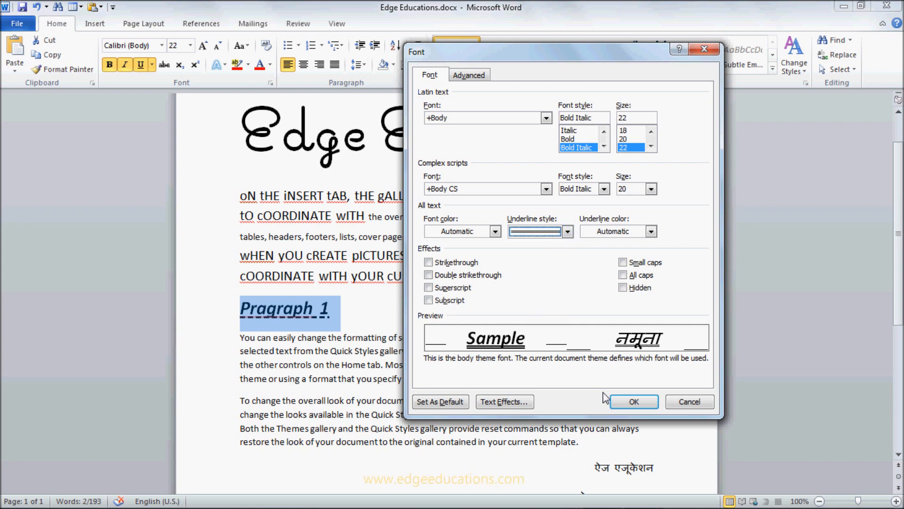
click(634, 401)
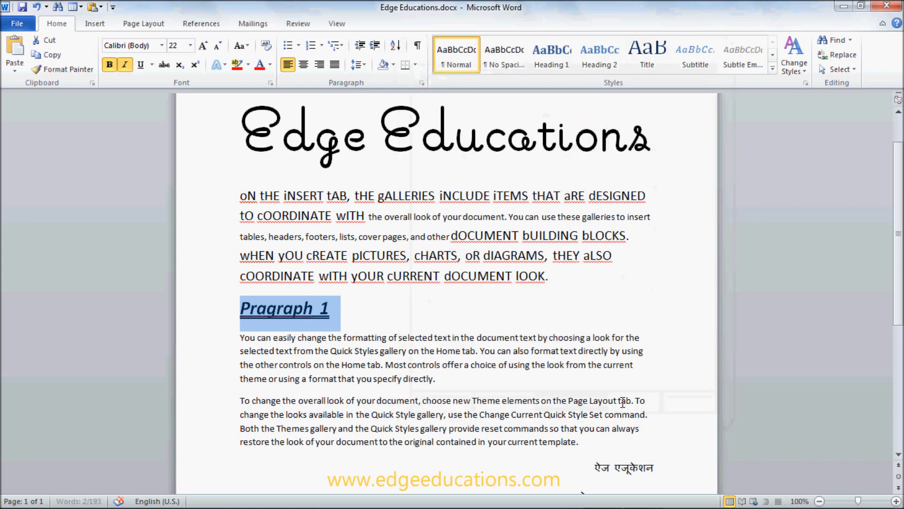
- Delete the "Pragraph 1" heading line from above the second body paragraph
click(333, 304)
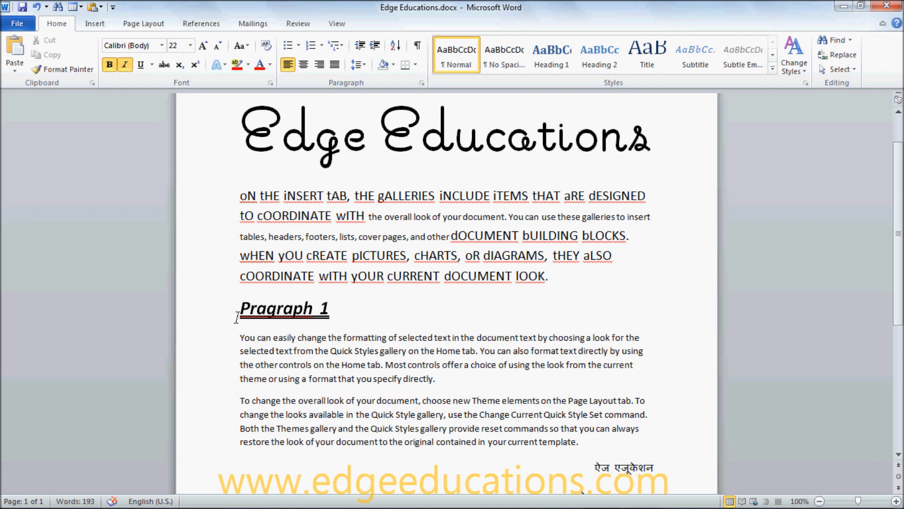
drag(240, 309, 330, 313)
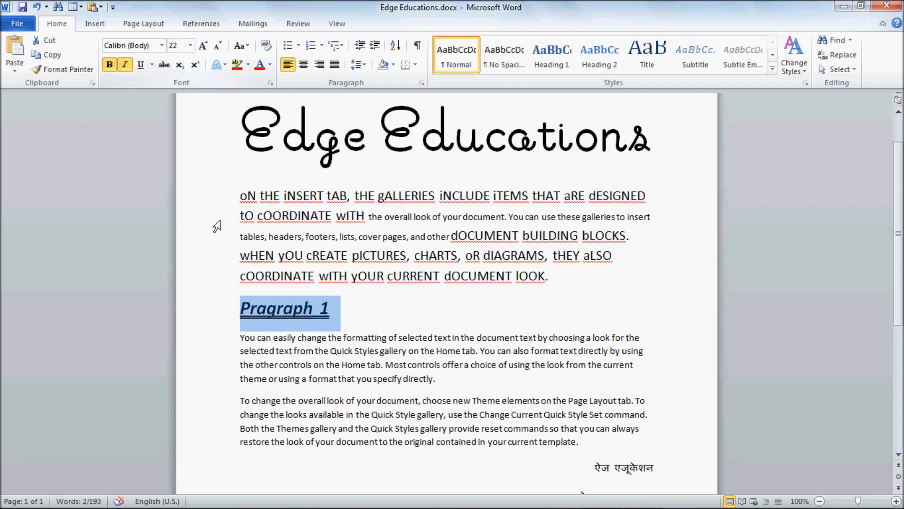
key(Delete)
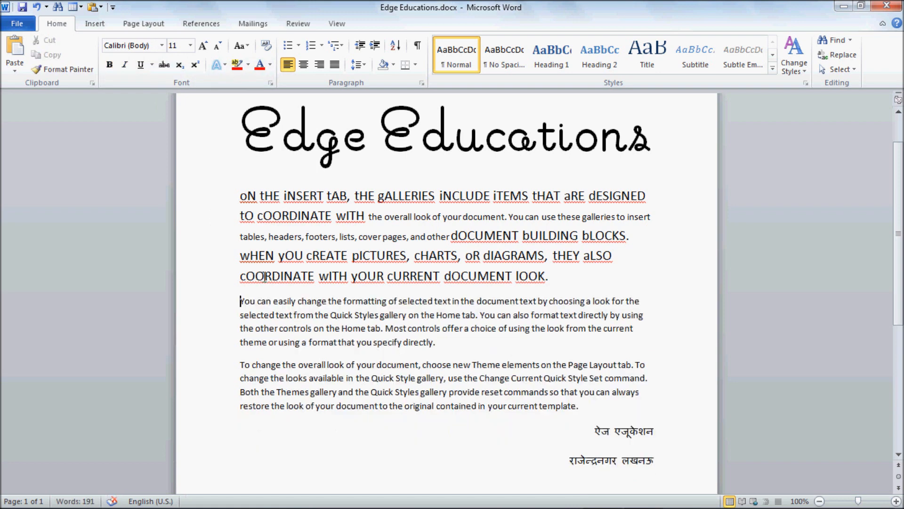
- Apply a double underline to the second body paragraph beginning "You can easily change"
drag(240, 301, 444, 336)
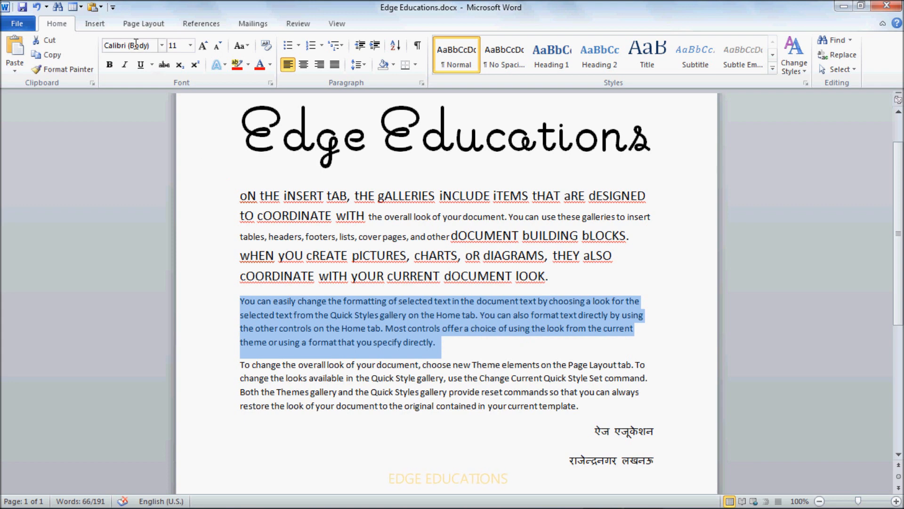
click(153, 65)
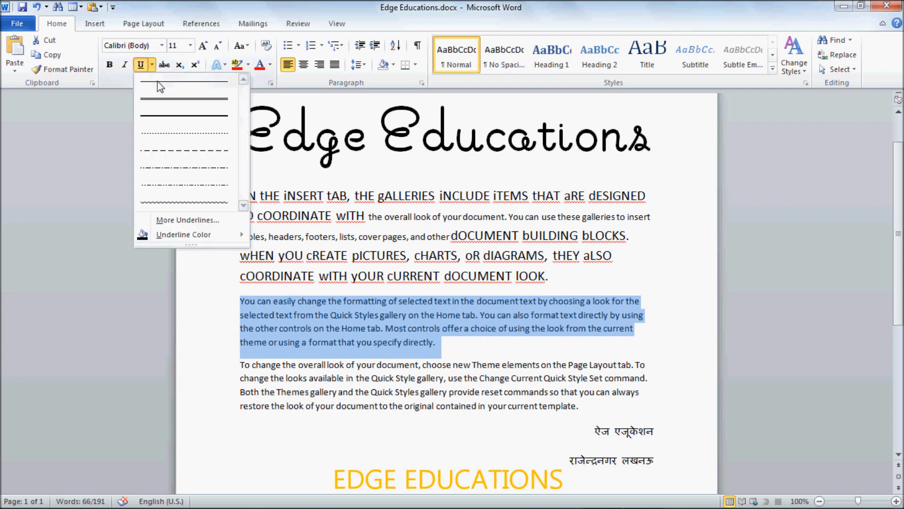
click(164, 106)
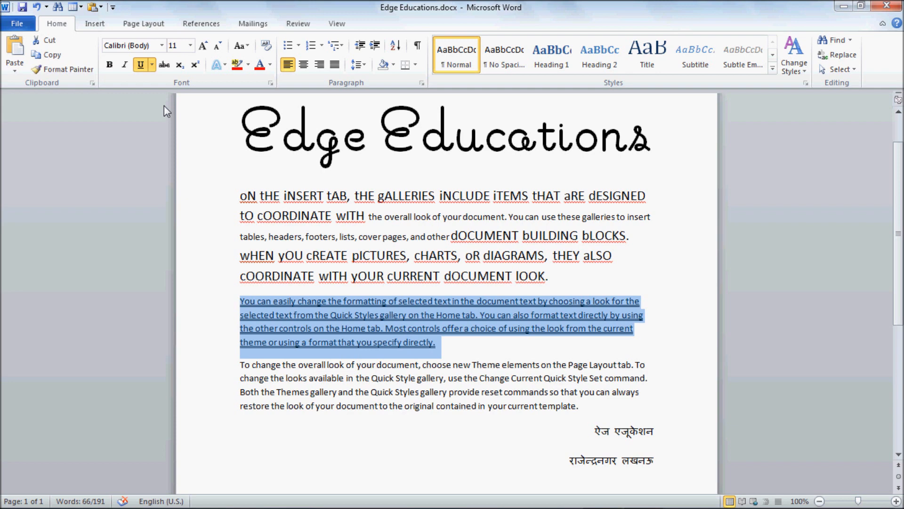
- Enlarge the second body paragraph's text to font size 16
click(151, 65)
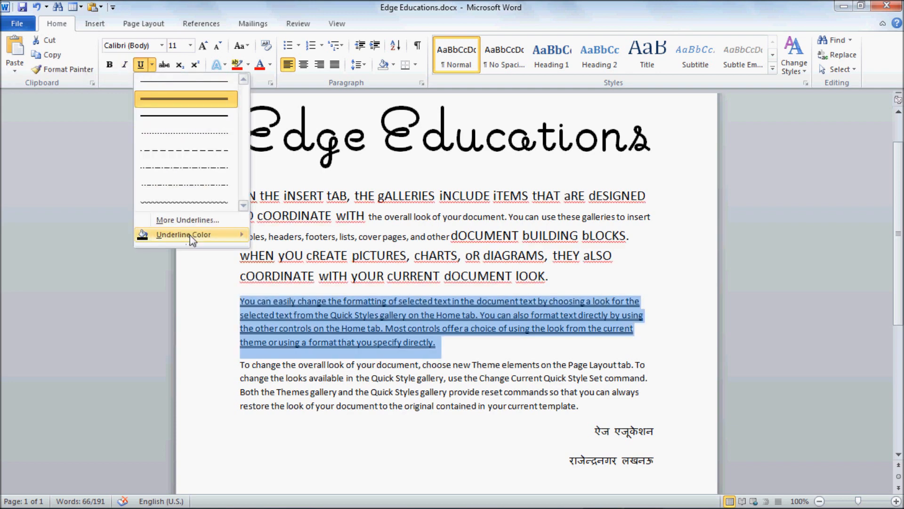
mouse_move(190, 236)
click(440, 347)
click(440, 347)
drag(440, 347, 214, 302)
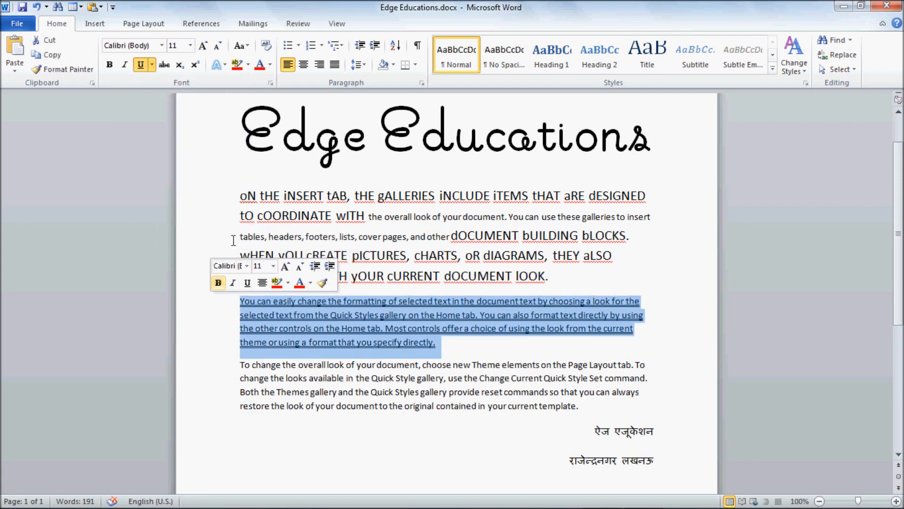
click(204, 46)
click(204, 46)
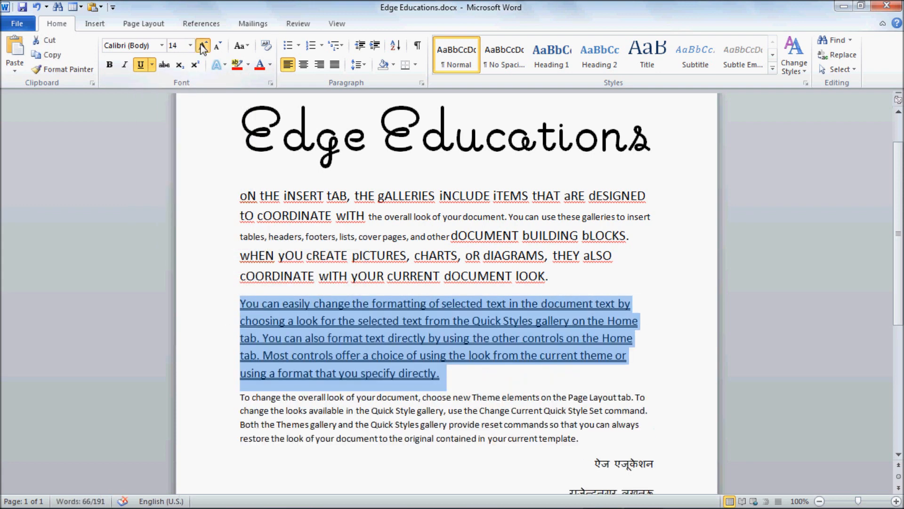
click(203, 46)
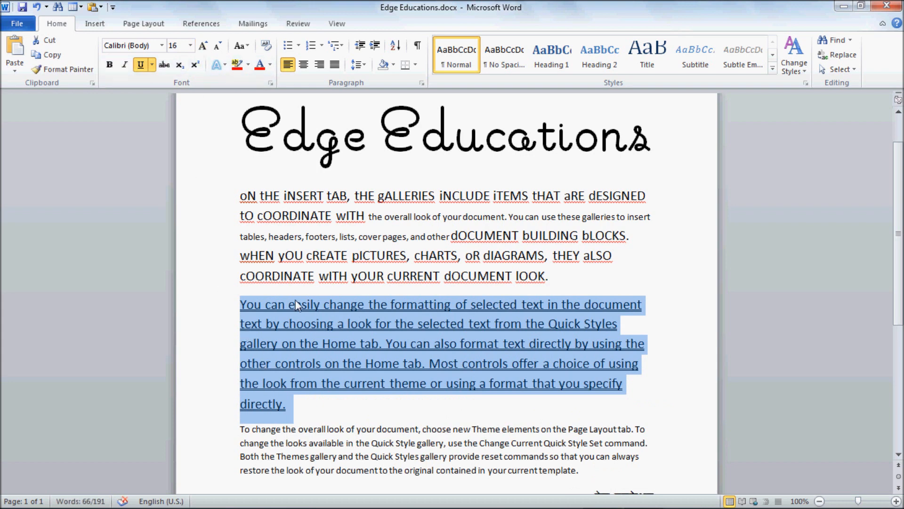
- Examine the standard and custom palettes of additional underline colors for the second body paragraph, leaving the color unchanged
click(152, 65)
mouse_move(203, 244)
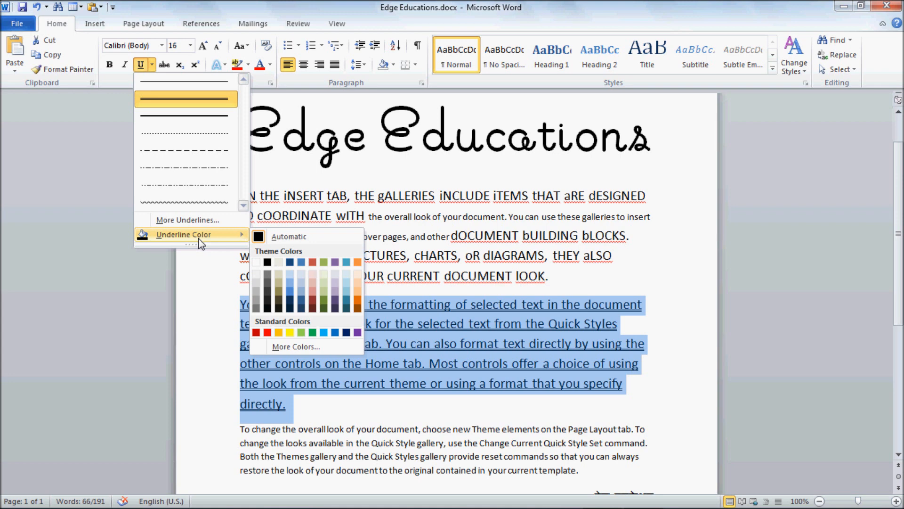
click(312, 348)
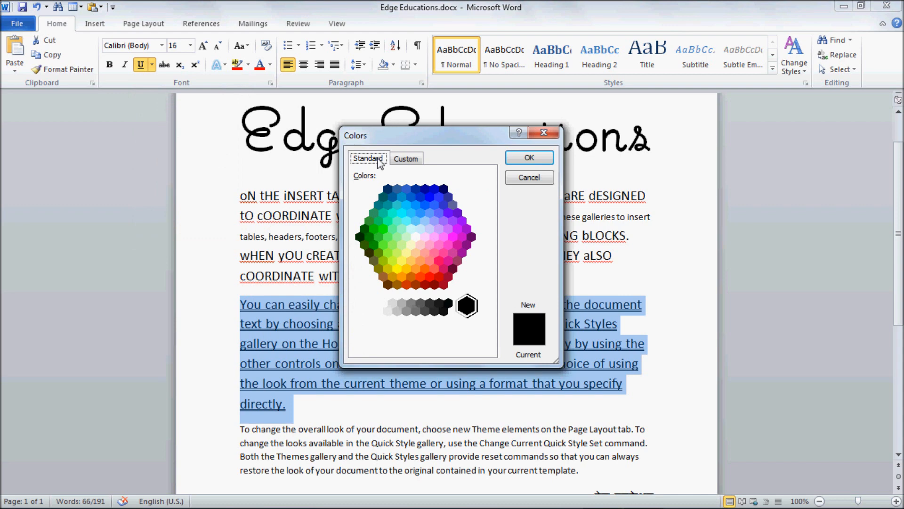
click(405, 163)
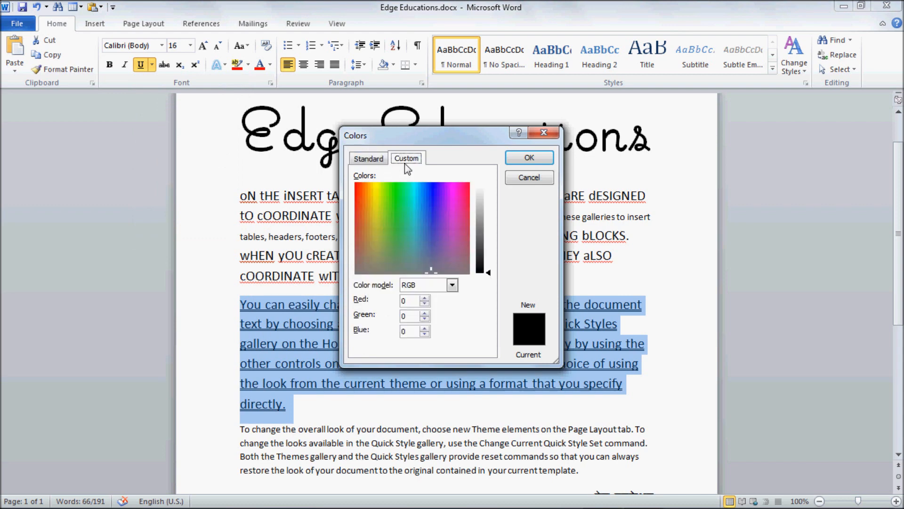
click(364, 158)
click(417, 159)
drag(424, 141, 645, 129)
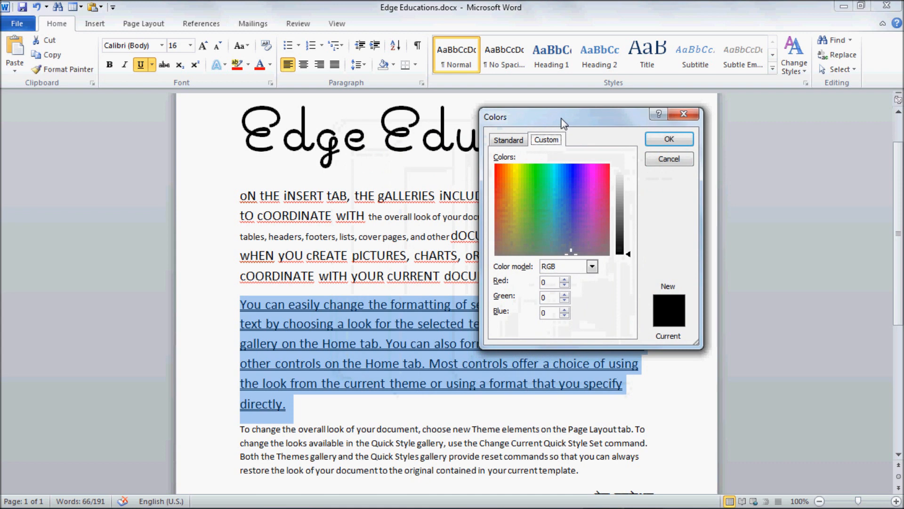
click(678, 161)
- Set the second body paragraph's underline color to the standard red
click(151, 64)
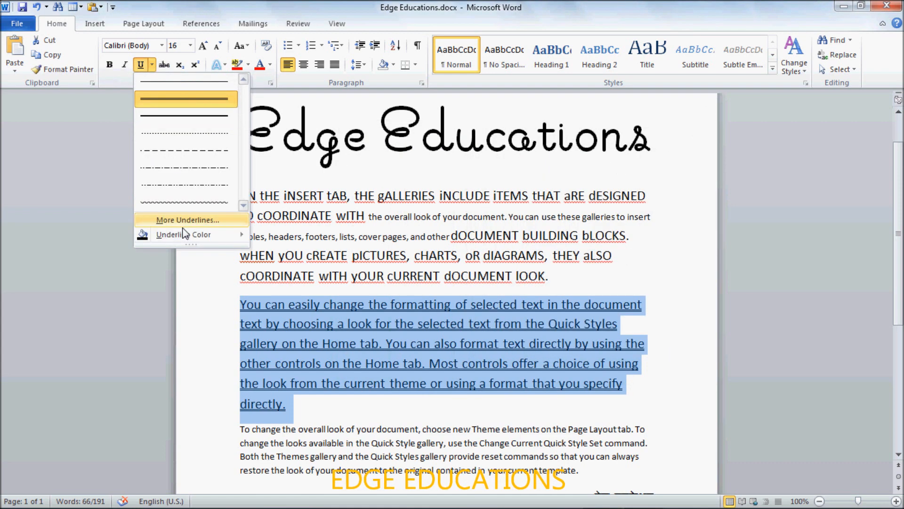
click(267, 333)
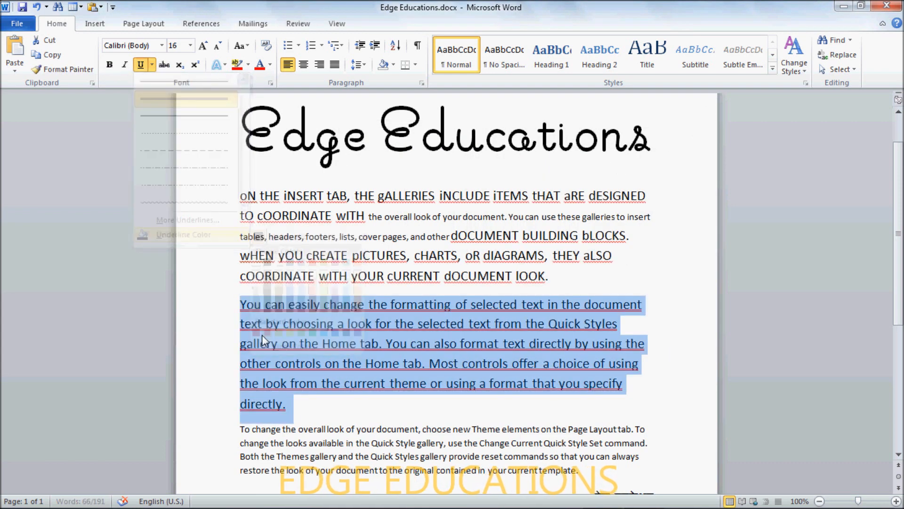
- Look at the standard palette of additional underline colors and dismiss it without choosing a color
click(150, 65)
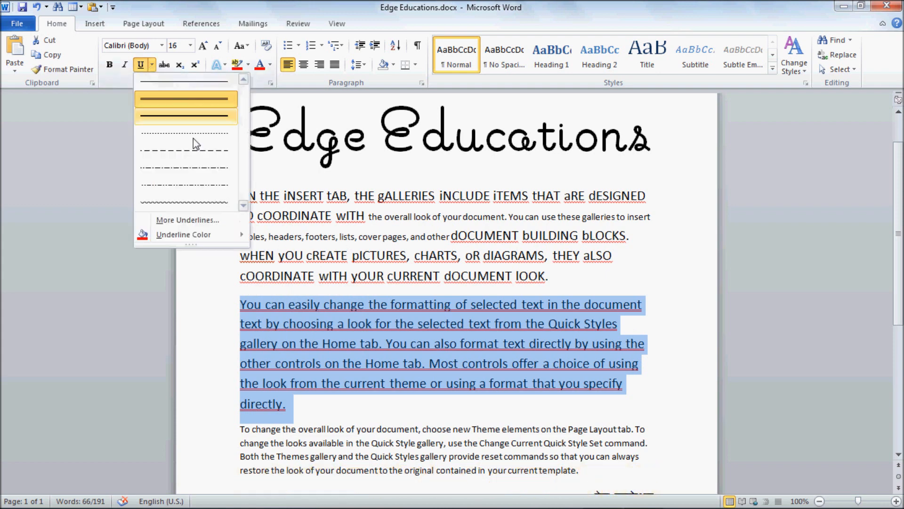
mouse_move(212, 234)
click(311, 346)
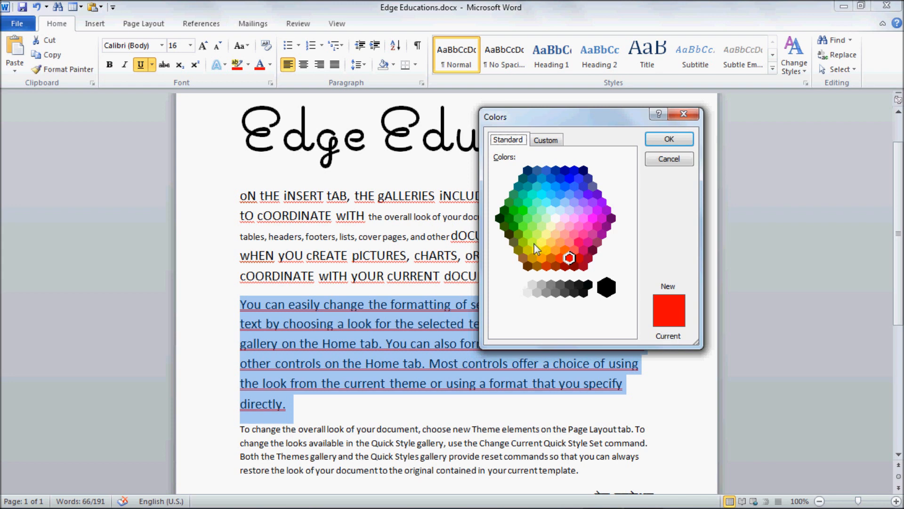
click(684, 161)
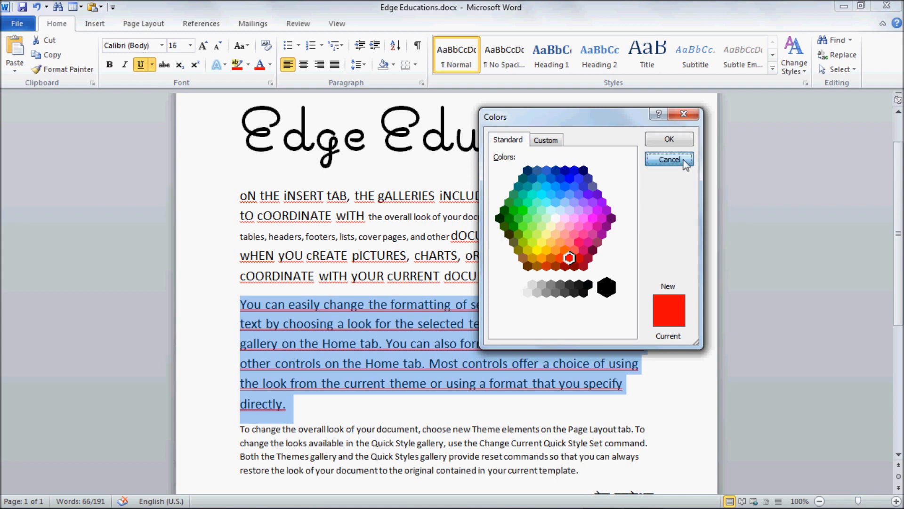
- Set the second body paragraph's underline color to a custom purple with RGB values 159, 22, 220
click(151, 65)
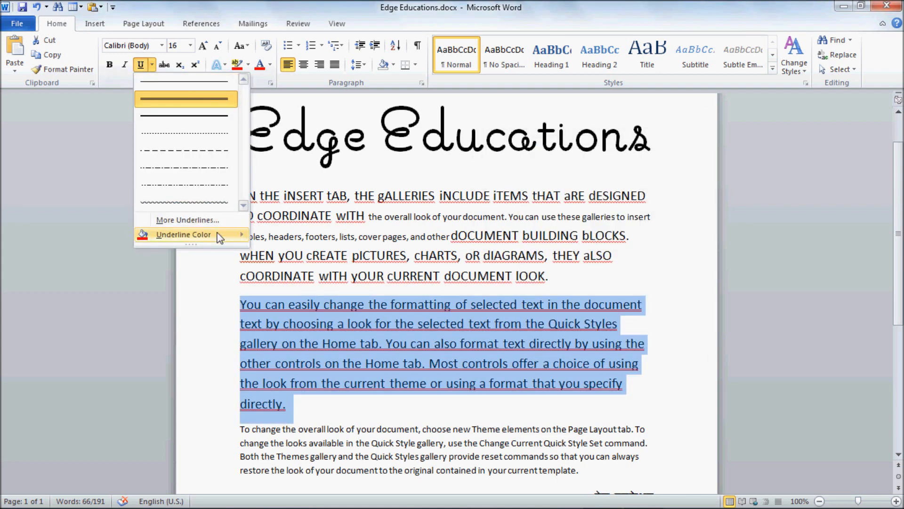
mouse_move(220, 238)
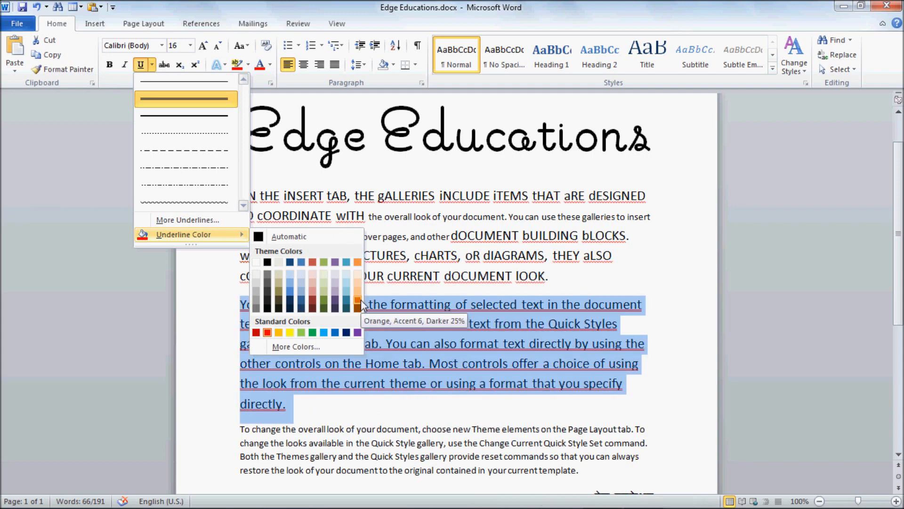
click(317, 347)
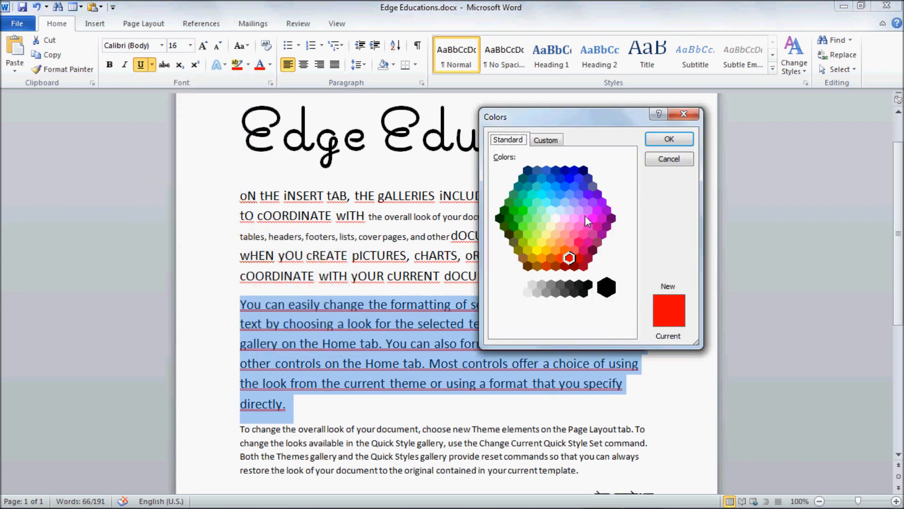
click(592, 201)
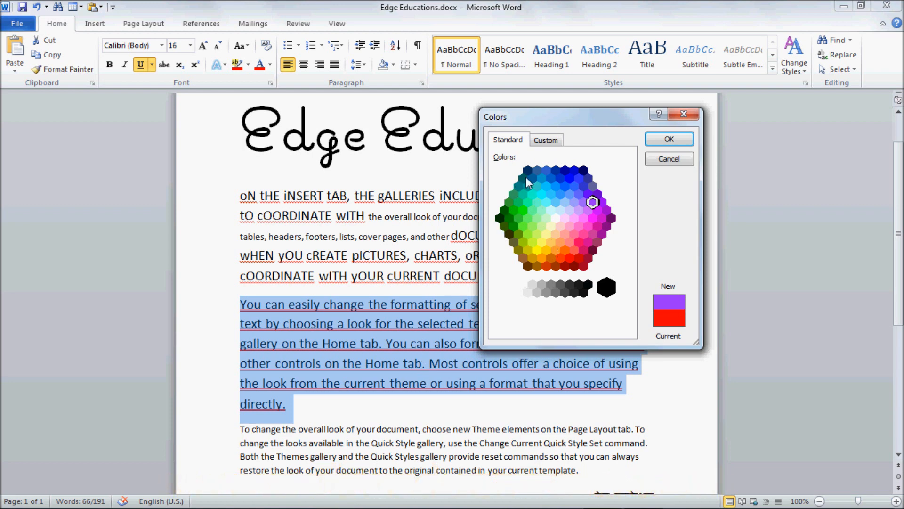
click(545, 141)
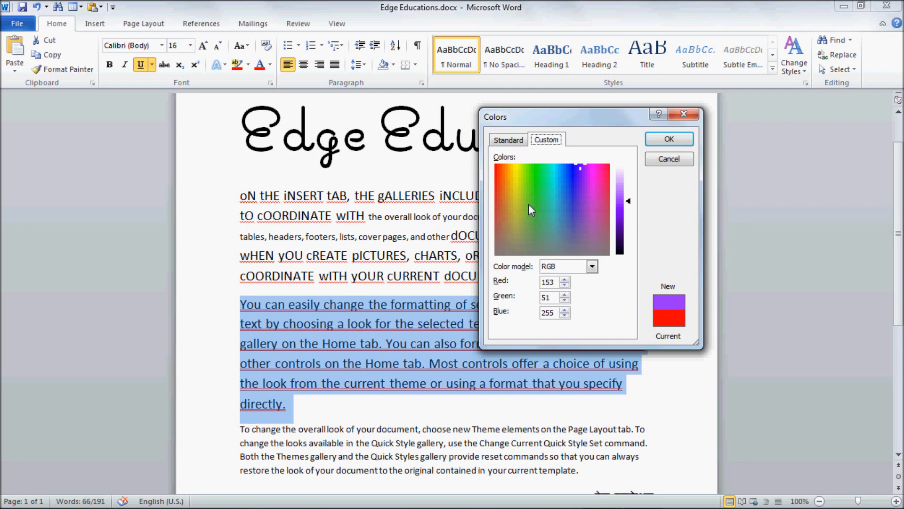
drag(630, 201, 629, 179)
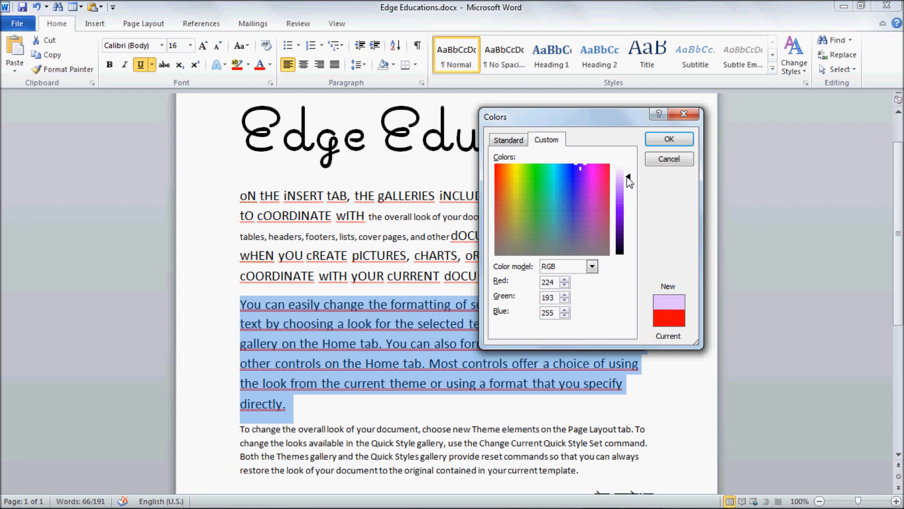
drag(628, 178, 635, 196)
drag(587, 173, 520, 179)
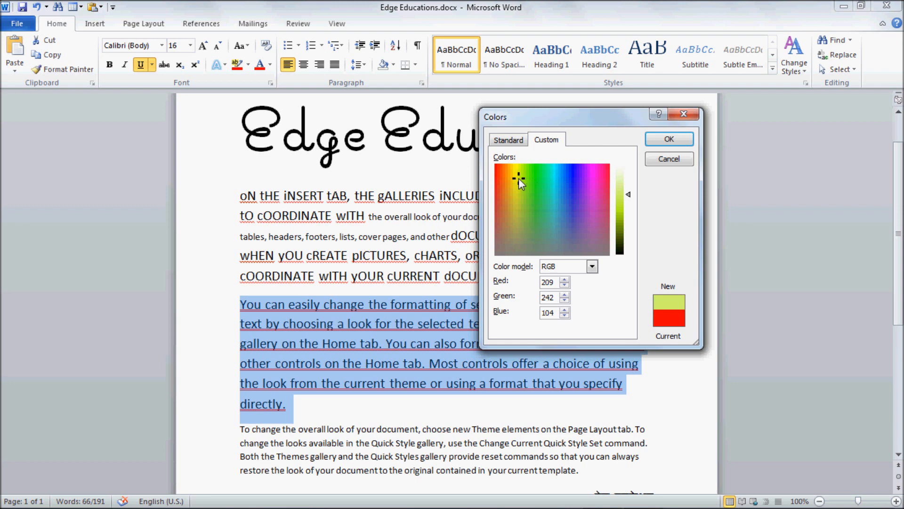
mouse_move(632, 194)
mouse_down()
mouse_move(636, 224)
mouse_move(632, 196)
mouse_up()
click(604, 174)
click(584, 180)
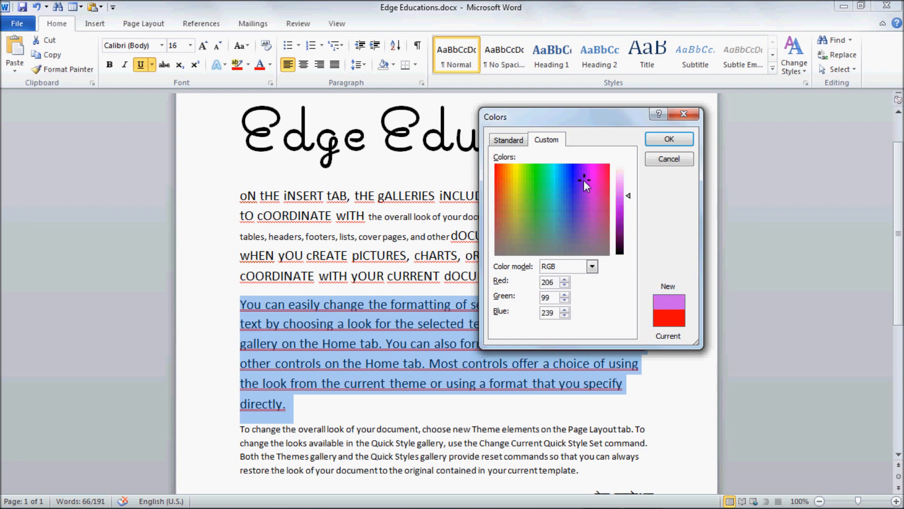
drag(629, 196, 631, 212)
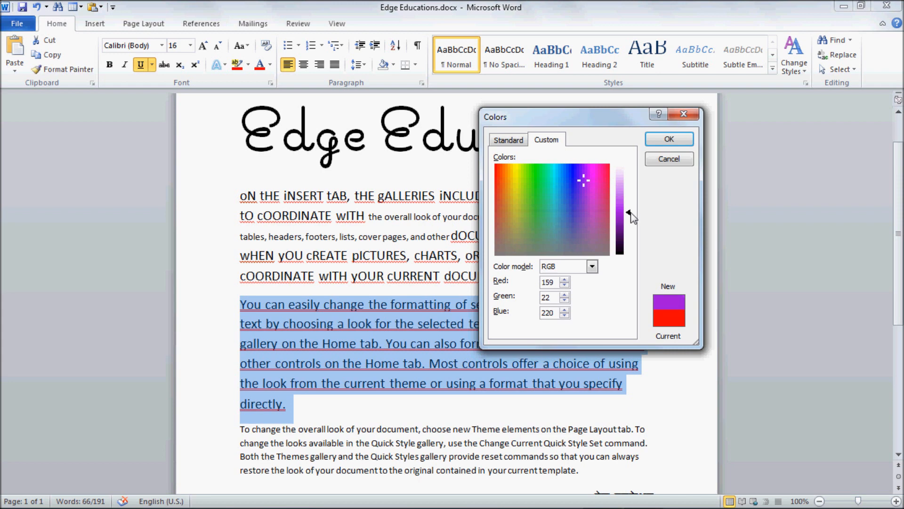
click(669, 140)
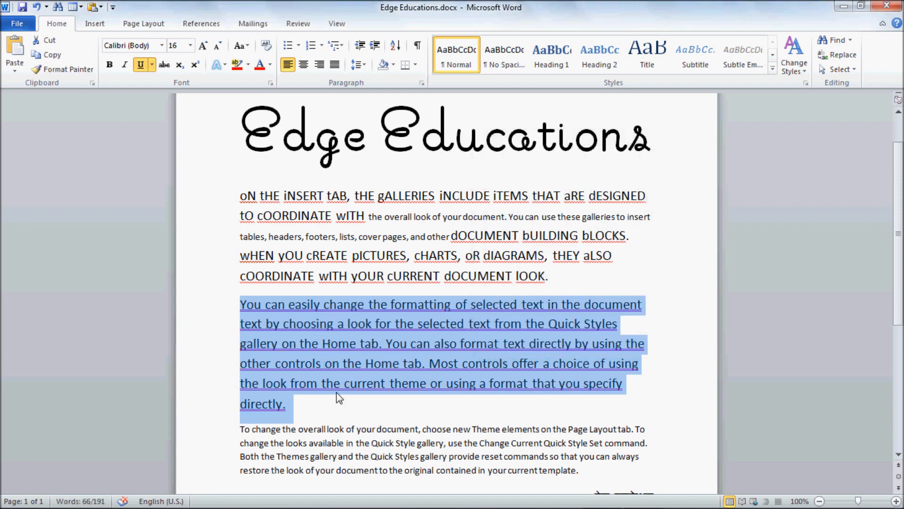
click(152, 65)
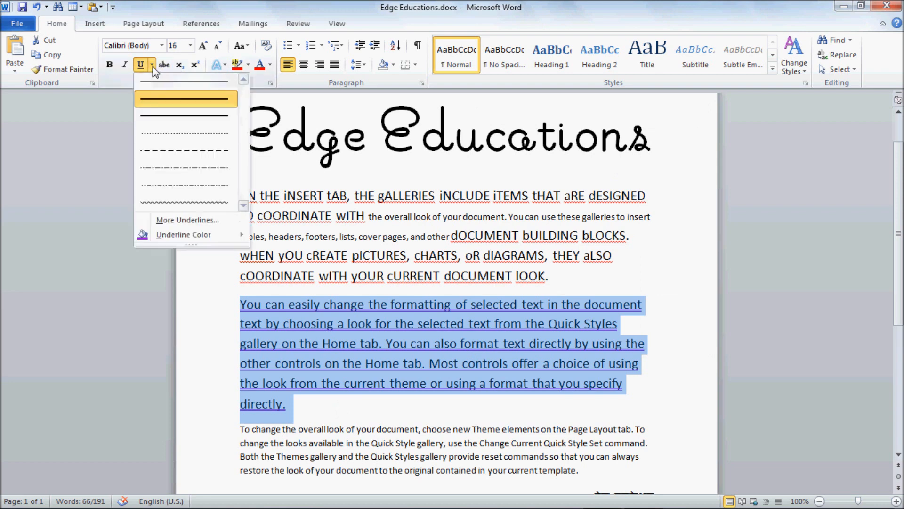
mouse_move(199, 233)
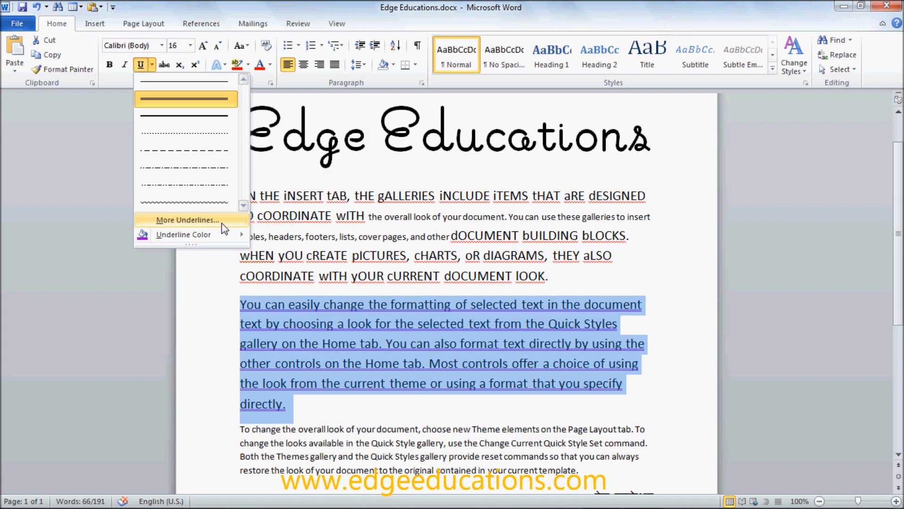
click(430, 335)
scroll(430, 335, down, 3)
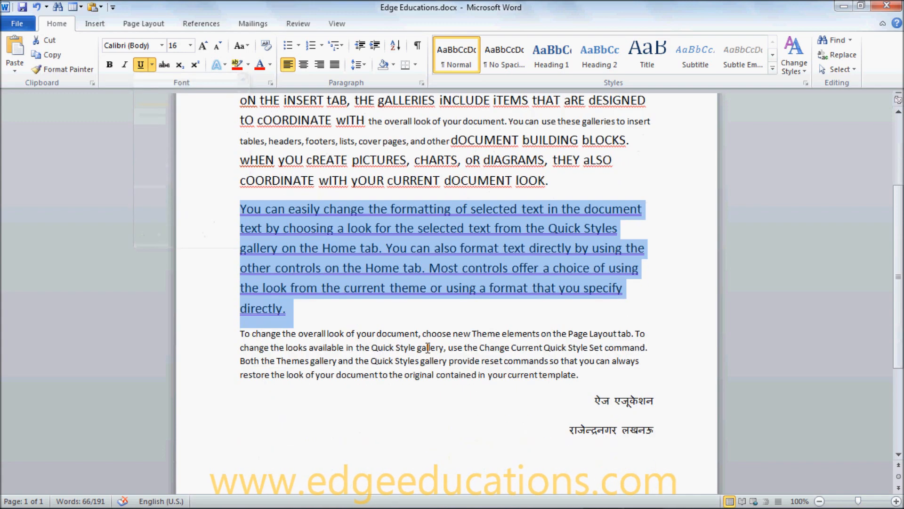
click(237, 335)
drag(237, 335, 581, 340)
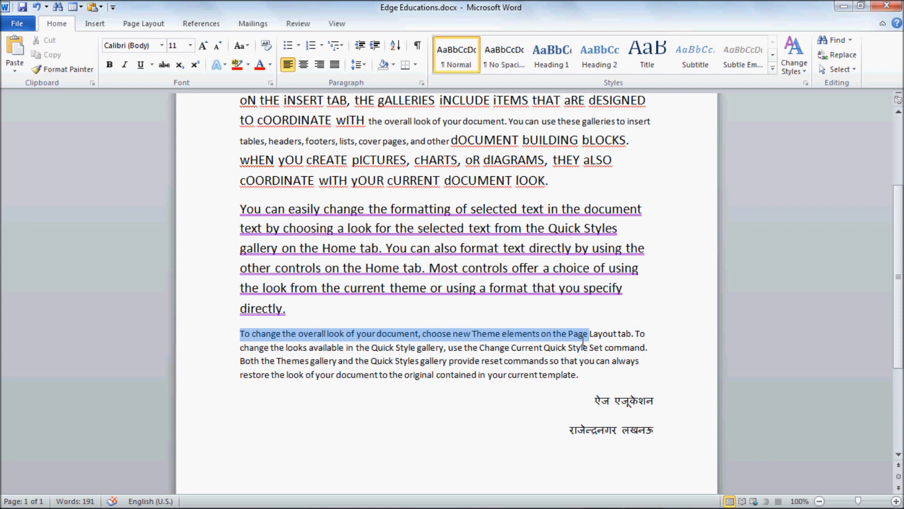
click(447, 229)
scroll(411, 172, up, 1)
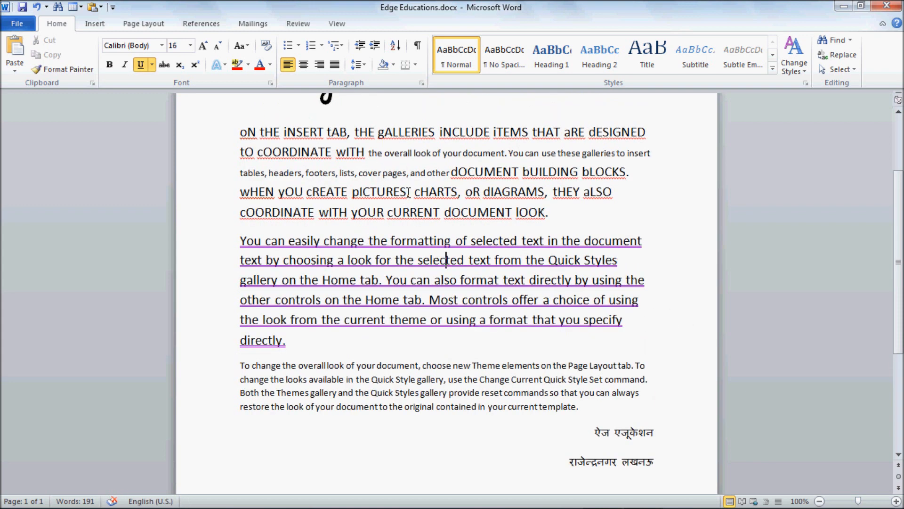
- Apply strikethrough to "selected text from the Quick Styles gallery on the Home tab." in the second body paragraph
drag(419, 260, 387, 274)
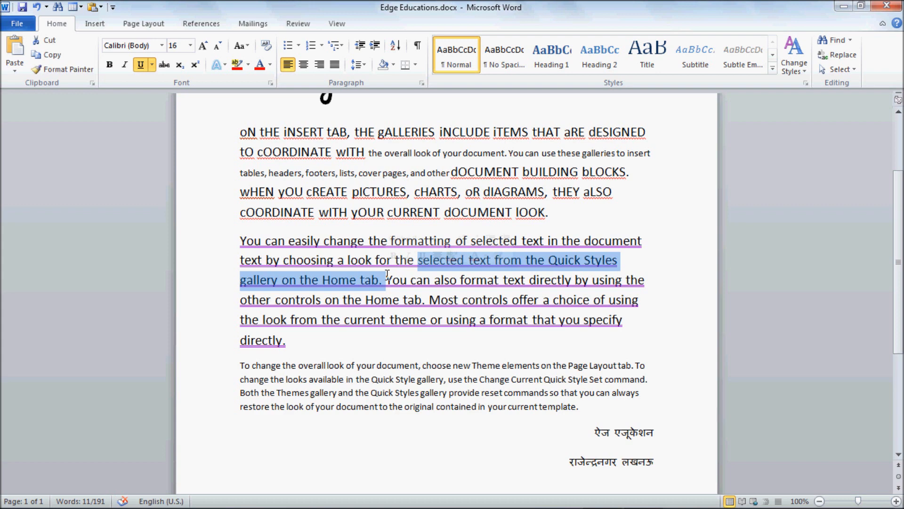
click(166, 67)
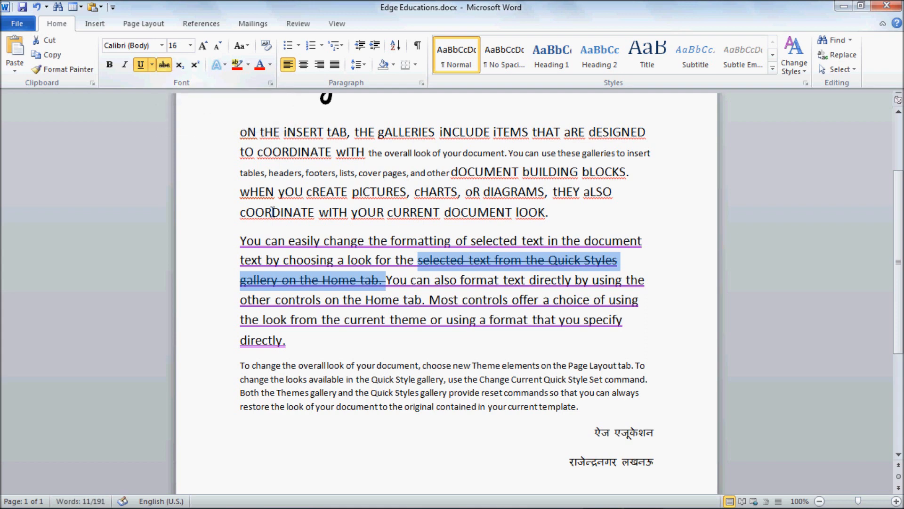
click(520, 301)
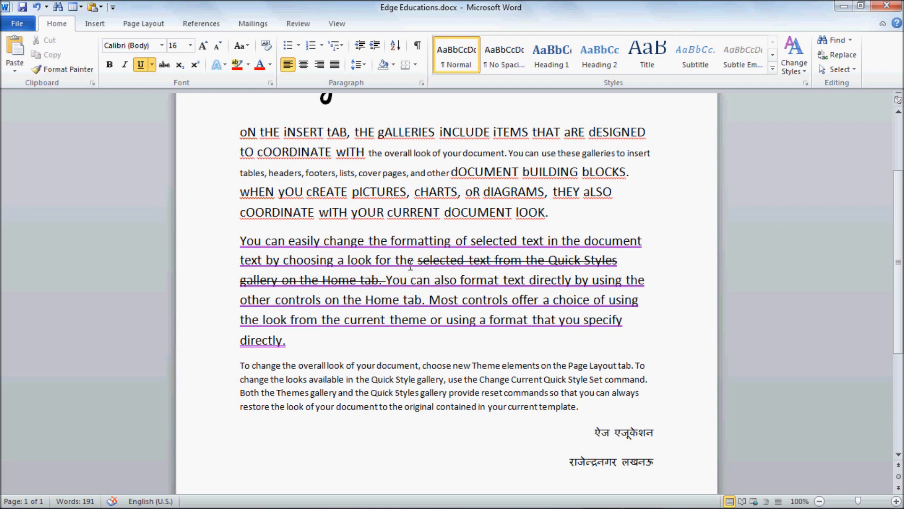
drag(418, 260, 386, 278)
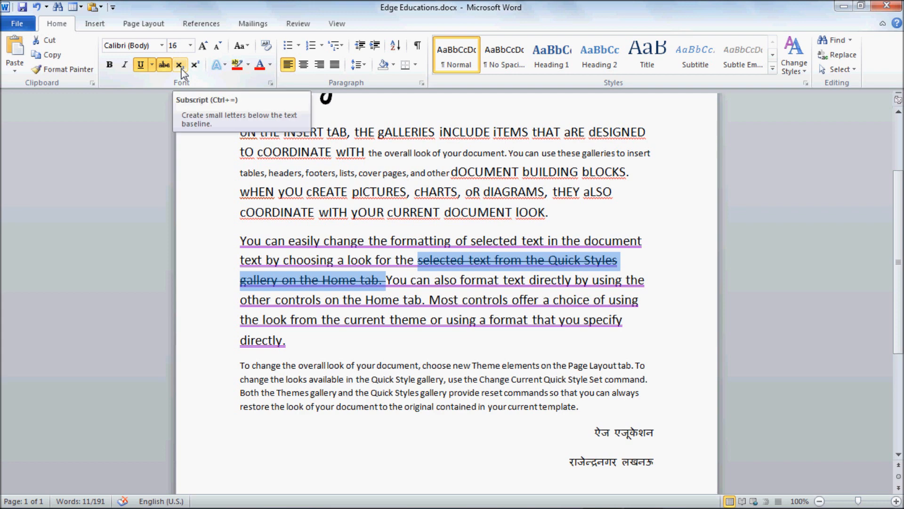
- Add a new line below the second body paragraph containing the tab-separated ordinals Ist, IInd and IIIrd
click(338, 338)
key(Return)
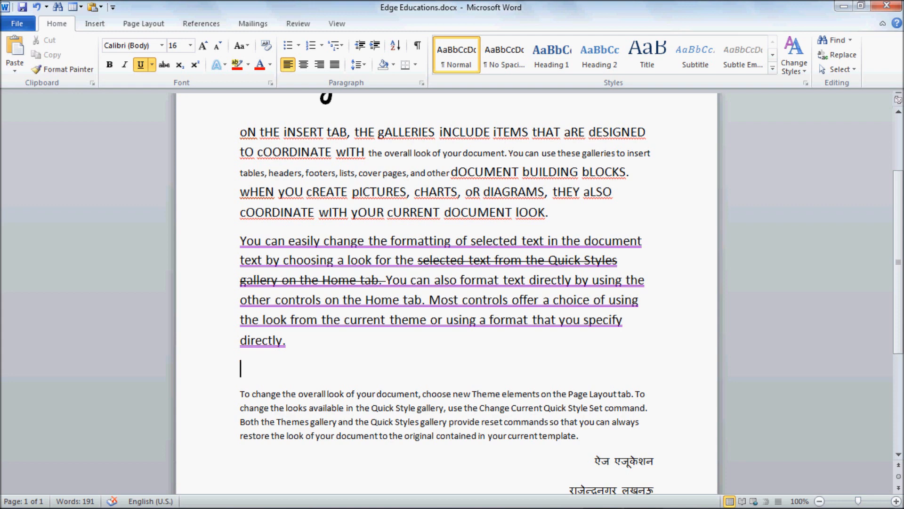
text(Ist)
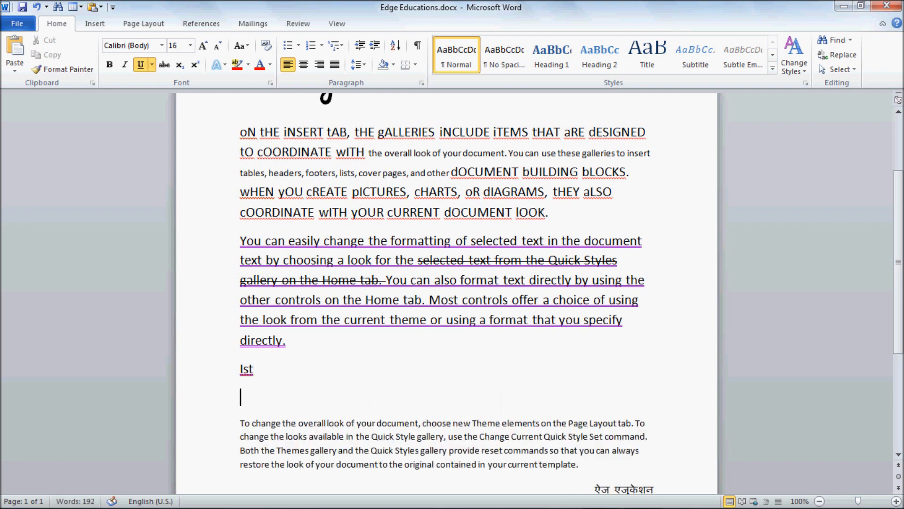
key(BackSpace)
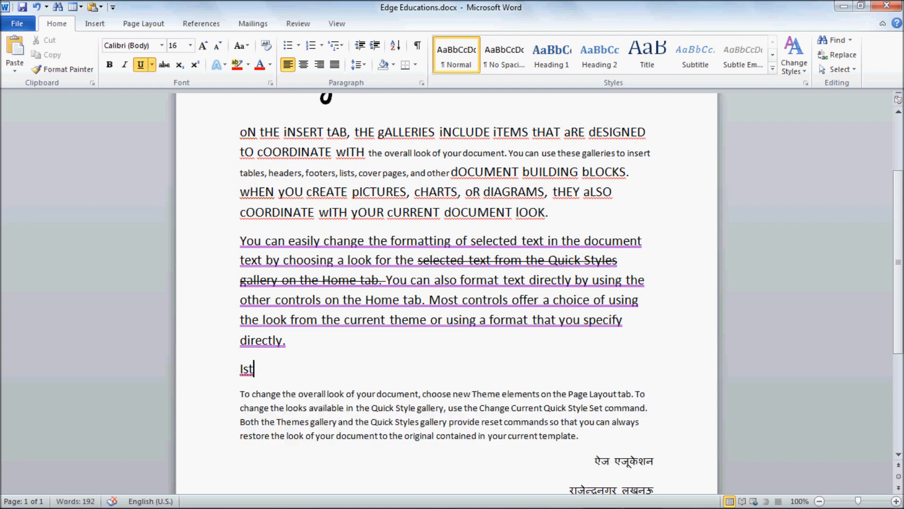
key(Tab)
text(IInd)
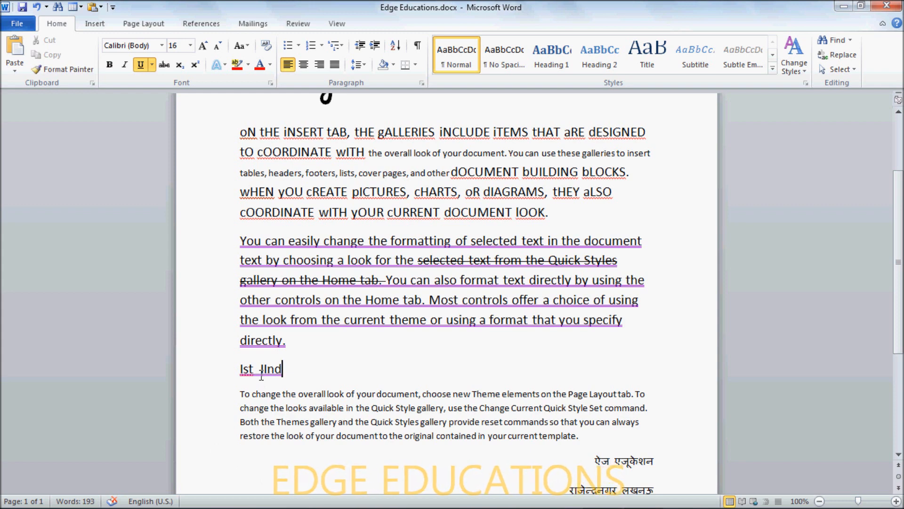
drag(251, 369, 244, 370)
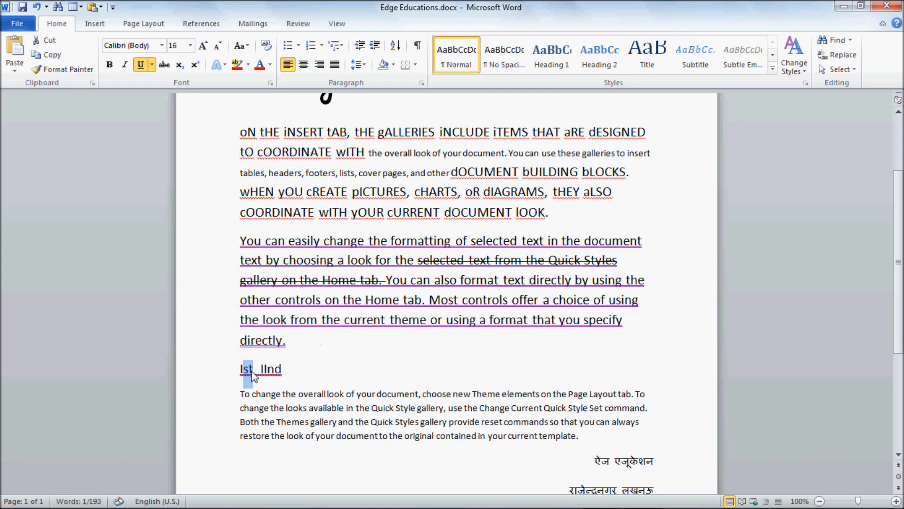
drag(282, 369, 270, 367)
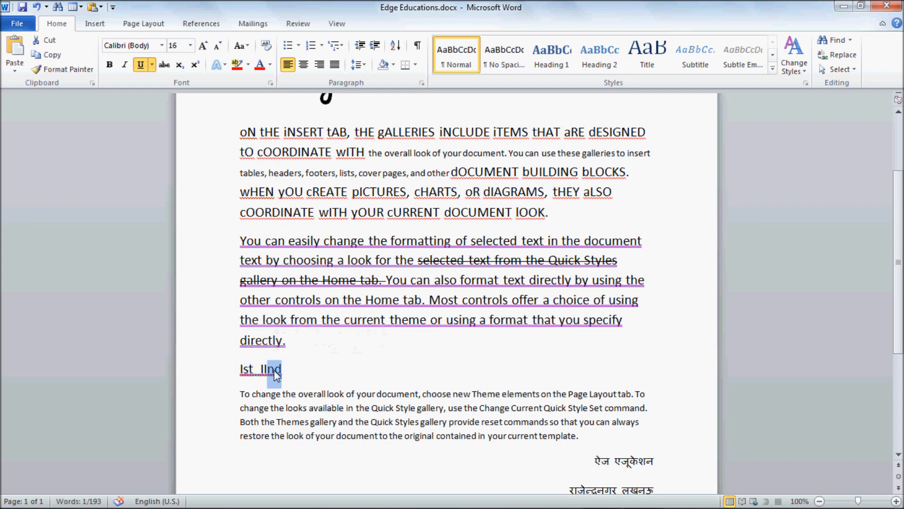
click(290, 367)
text(IIIrd)
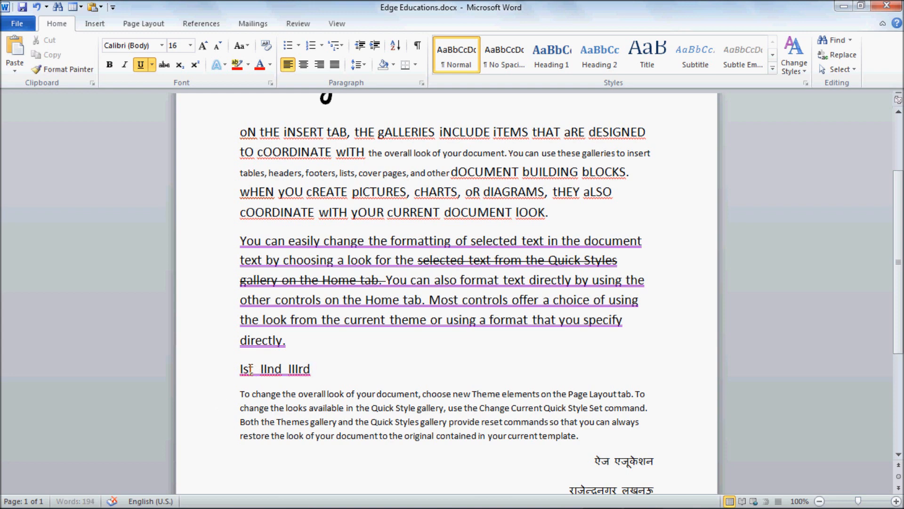
- Format the suffixes st, nd and rd of the Ist, IInd and IIIrd ordinals as superscript
drag(253, 371, 243, 370)
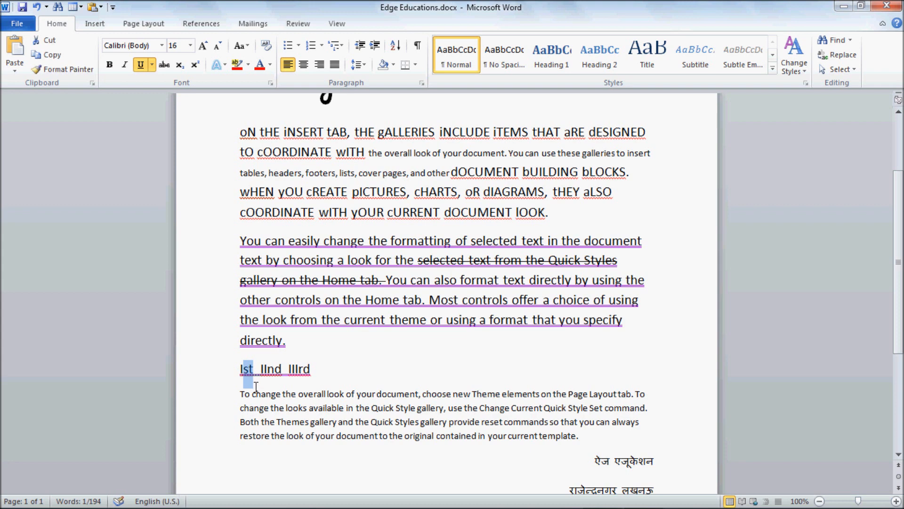
click(197, 70)
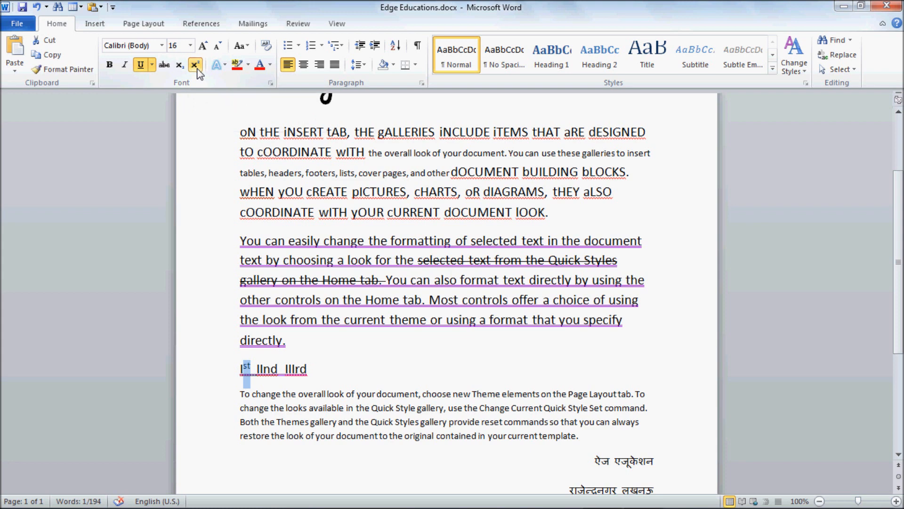
click(242, 373)
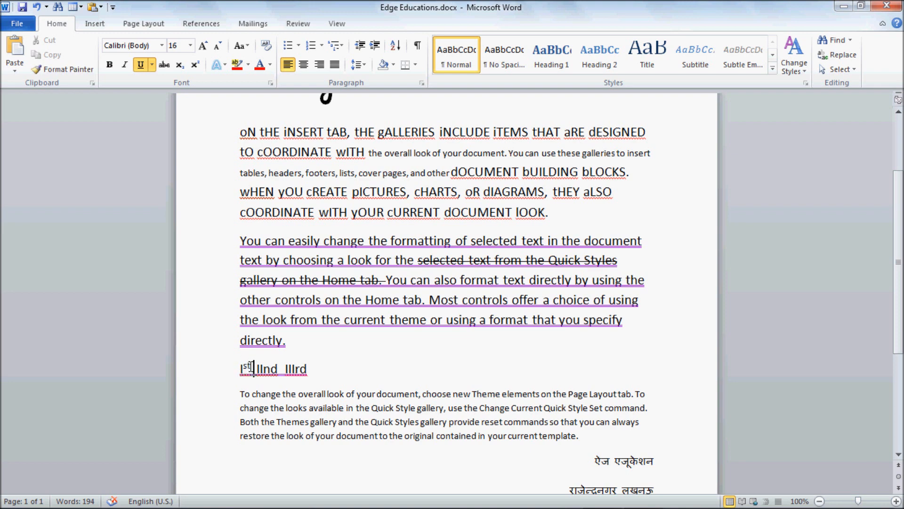
drag(278, 372, 263, 373)
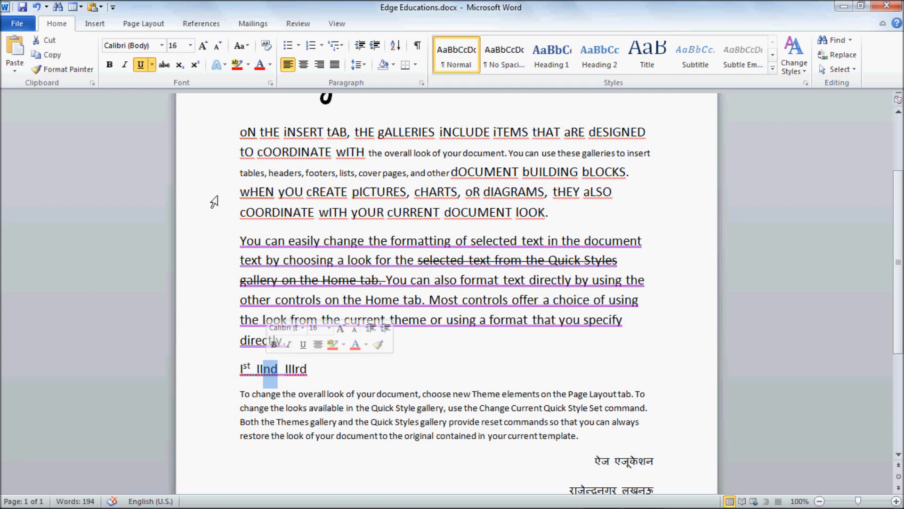
click(195, 64)
drag(302, 368, 290, 368)
click(195, 64)
click(299, 372)
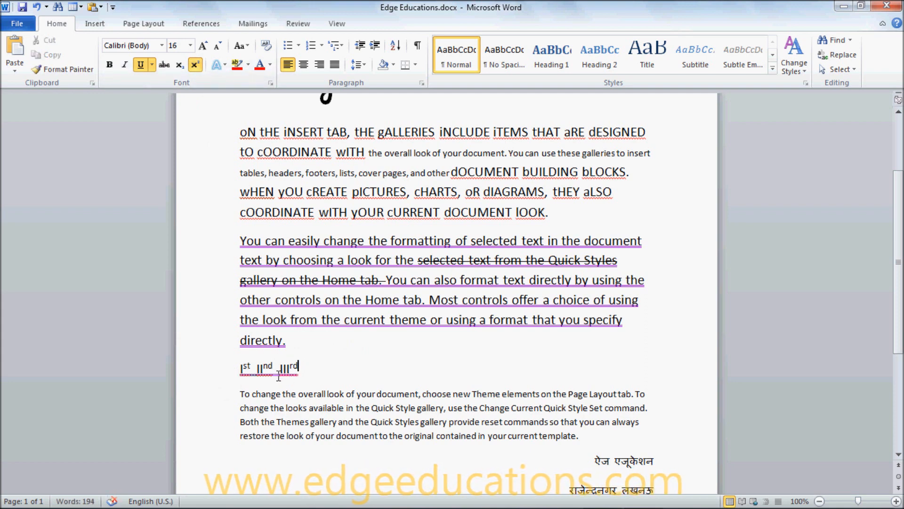
- Try indenting the ordinals line by one tab stop and remove the indent again
click(241, 368)
key(Tab)
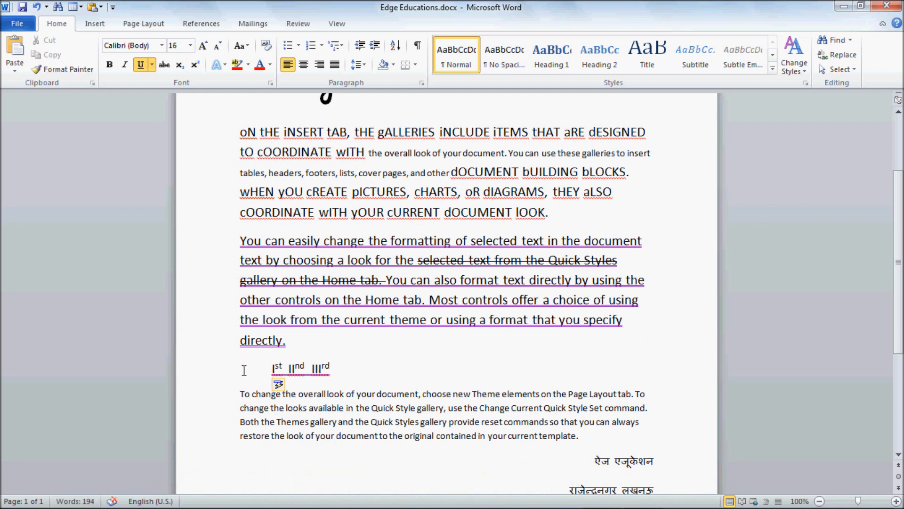
double_click(241, 368)
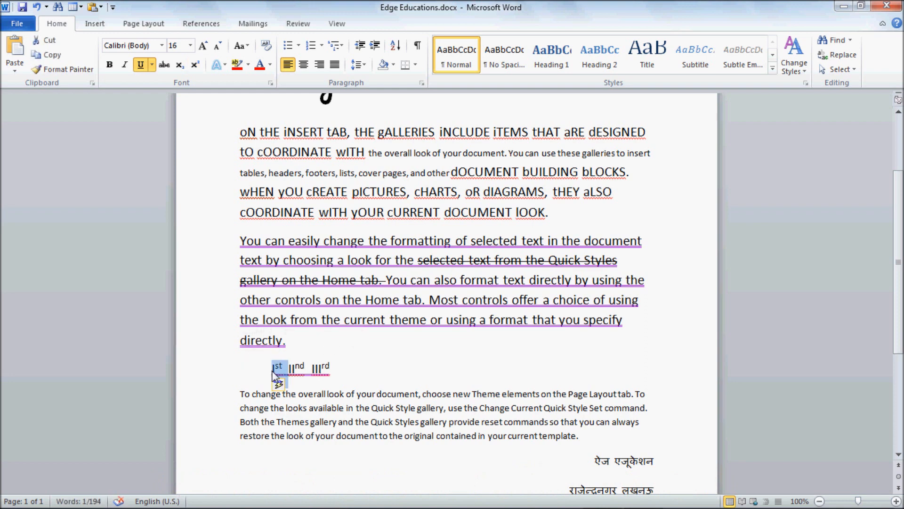
click(273, 372)
key(BackSpace)
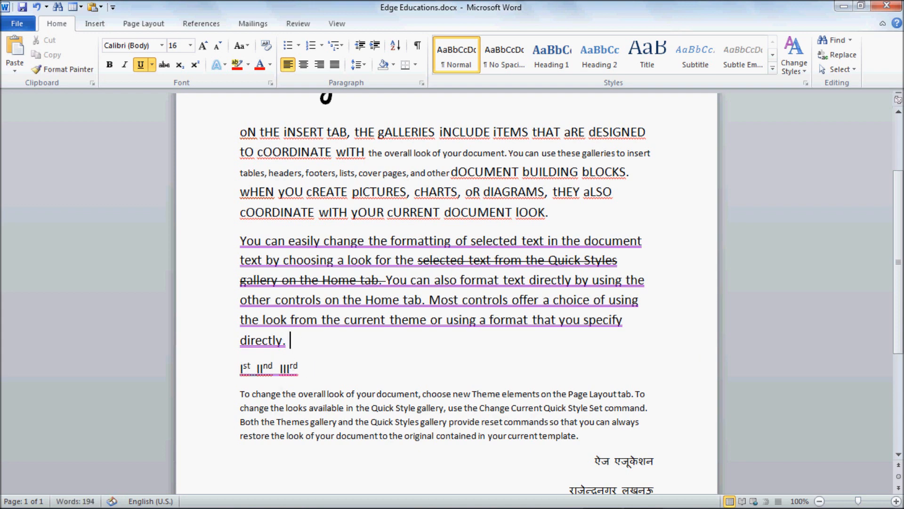
- Add 24 at the end of the second body paragraph and format its digit 4 as superscript
text(24)
drag(304, 340, 290, 339)
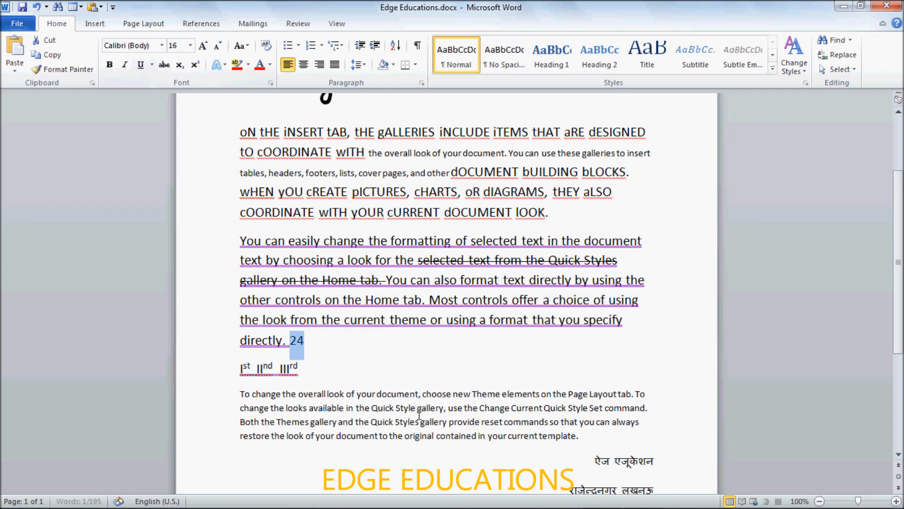
click(306, 340)
drag(298, 341, 307, 342)
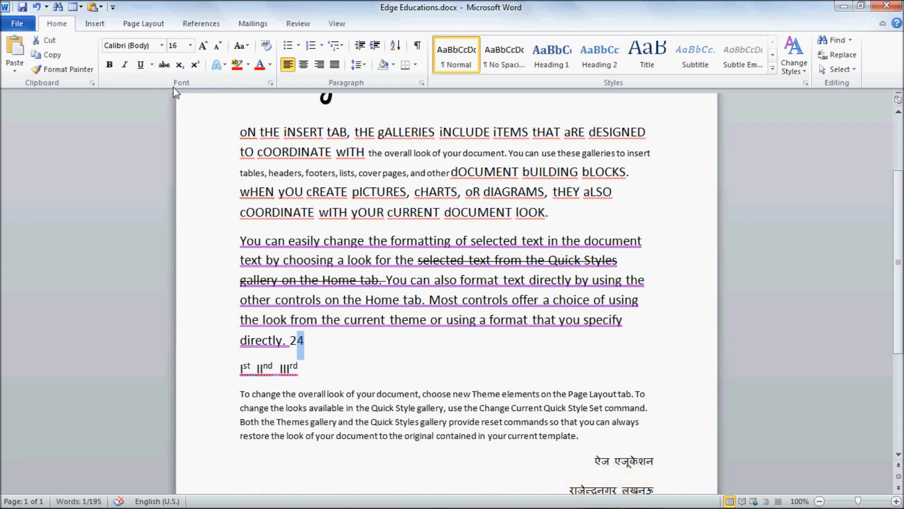
click(195, 65)
click(324, 354)
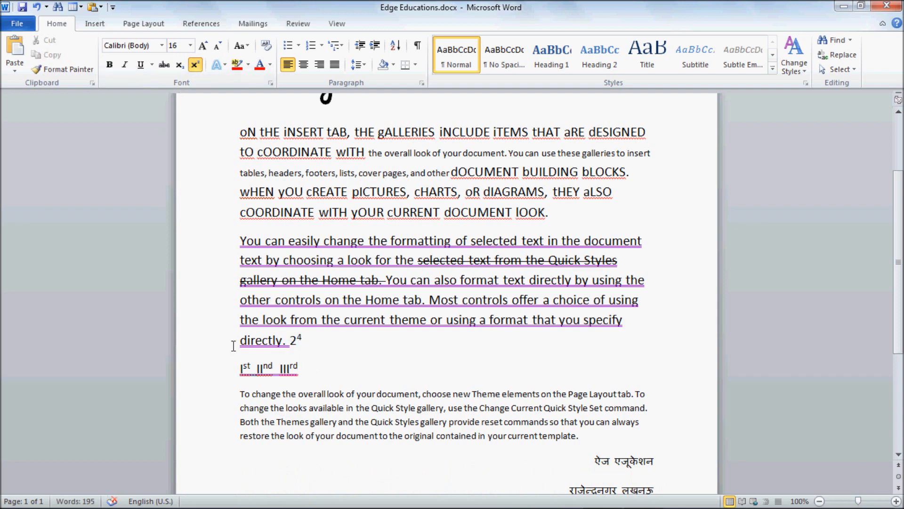
- Insert a new line with the text H2SO4 between the ordinals line and the third body paragraph
click(304, 371)
click(240, 392)
key(Return)
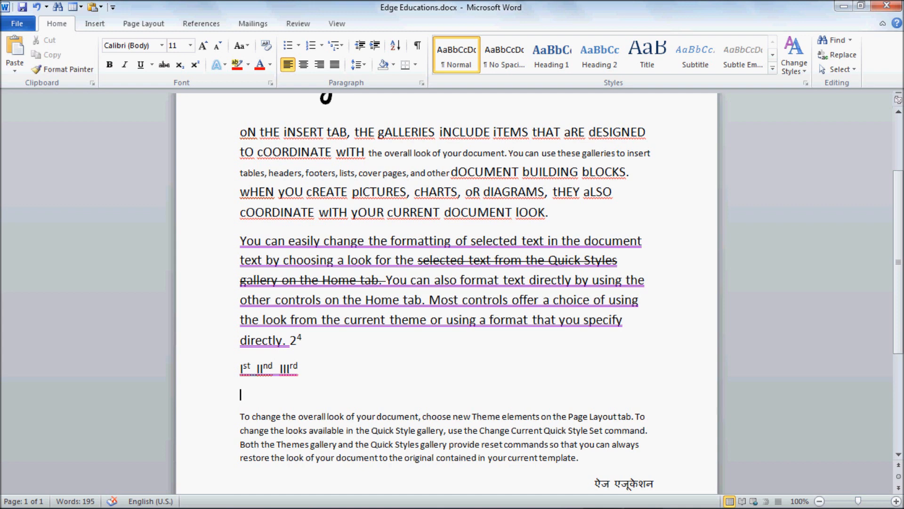
text(H2SO4)
- Enlarge the H2SO4 line to font size 26
drag(272, 397, 239, 397)
click(203, 45)
click(204, 45)
click(203, 45)
click(203, 46)
click(203, 45)
click(204, 45)
click(204, 46)
click(203, 45)
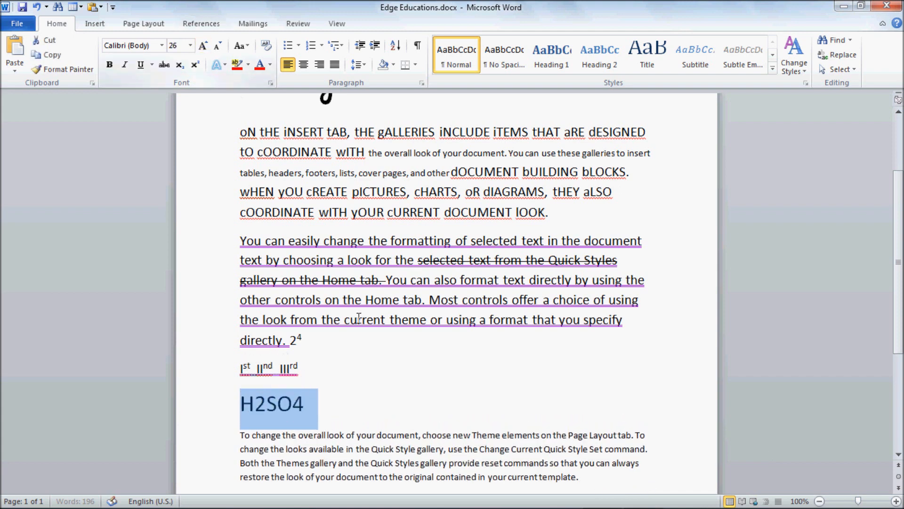
- Format the digits 2 and 4 in H2SO4 as subscript
click(255, 408)
drag(256, 408, 270, 414)
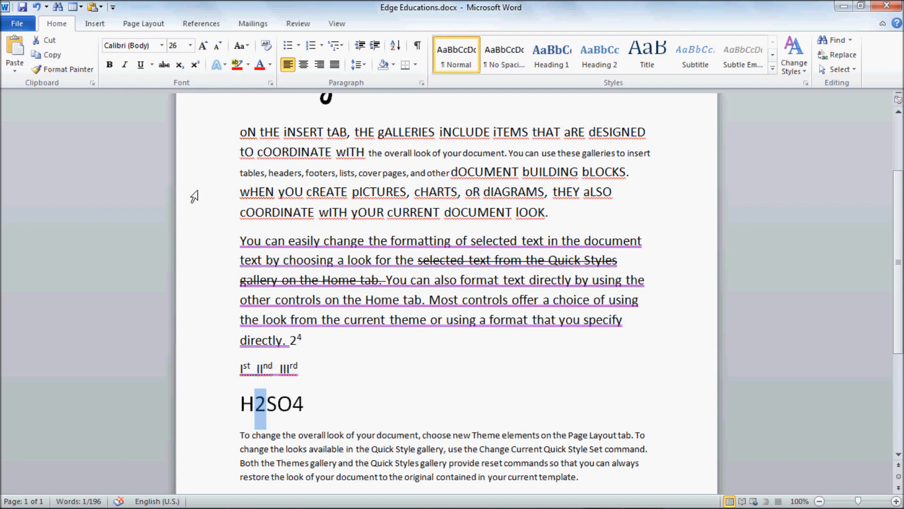
click(184, 69)
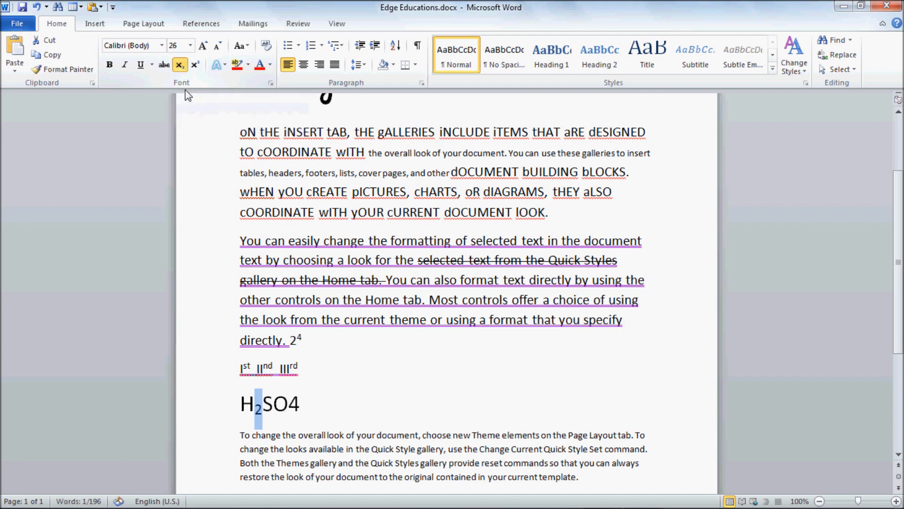
click(279, 404)
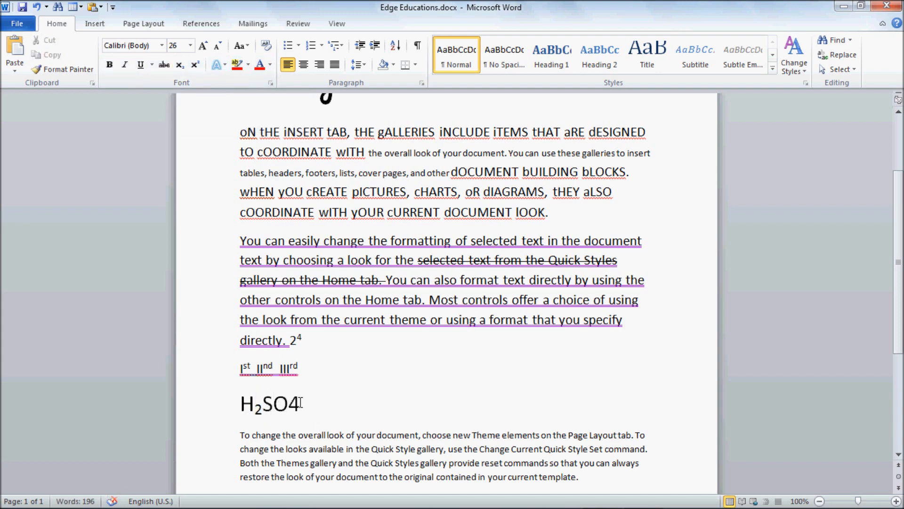
drag(304, 403, 294, 400)
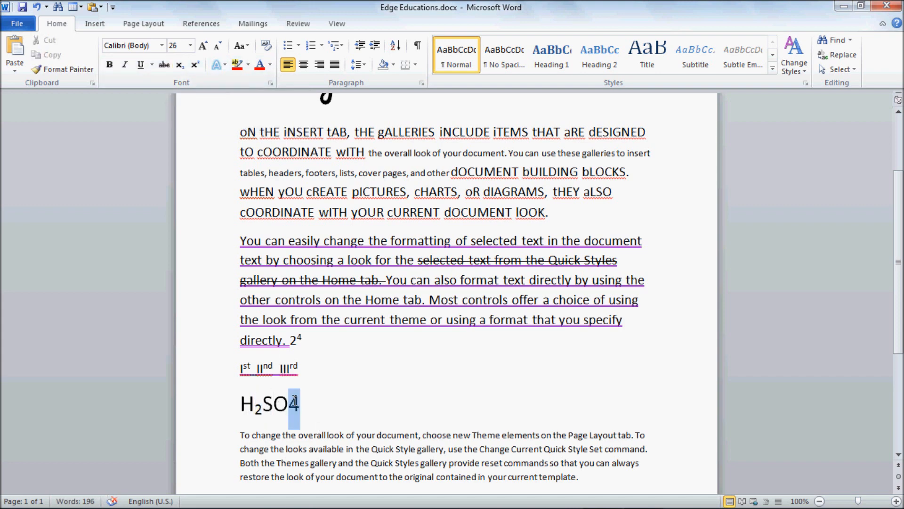
click(179, 65)
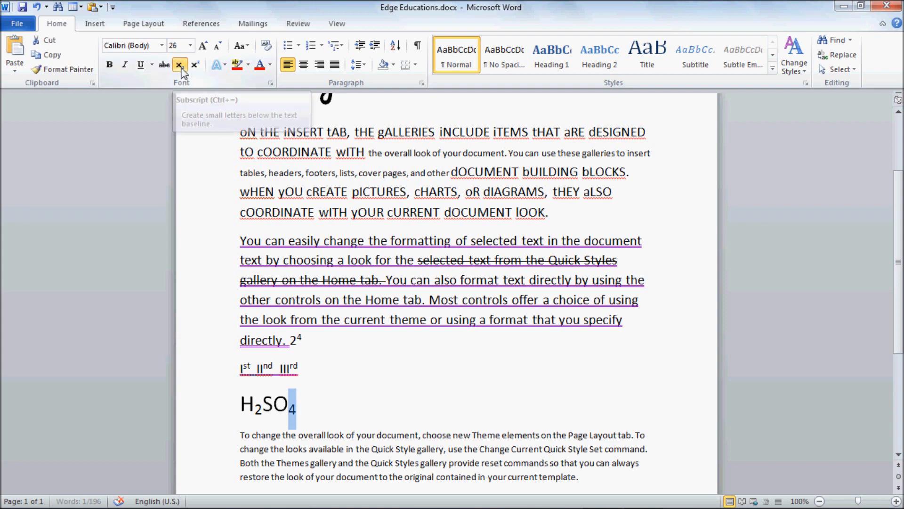
click(320, 404)
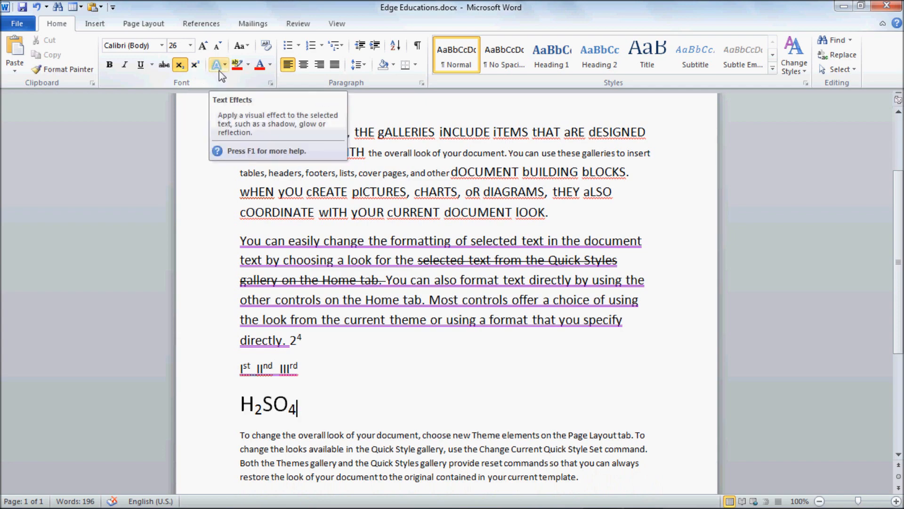
- Apply the text effect Gradient Fill - Purple, Accent 4, Reflection to the first sentence of the third body paragraph
scroll(262, 359, down, 7)
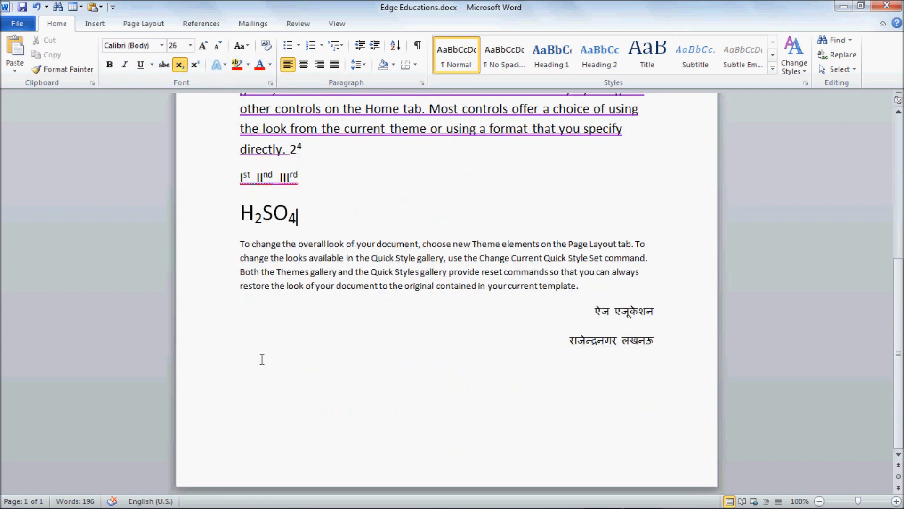
scroll(536, 370, down, 1)
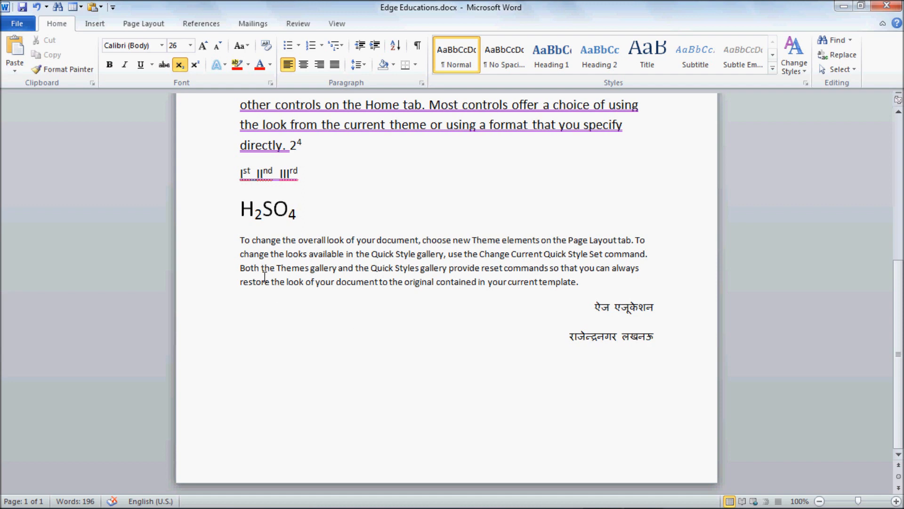
drag(240, 240, 594, 281)
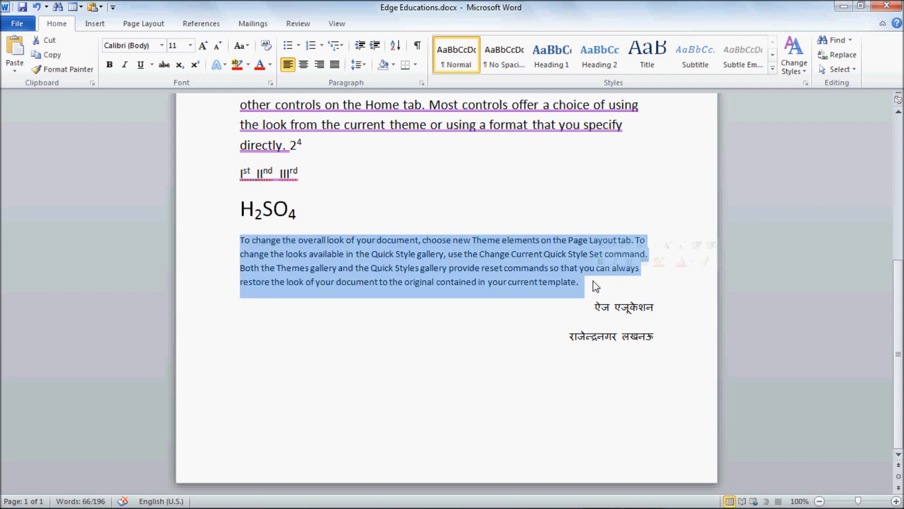
click(324, 267)
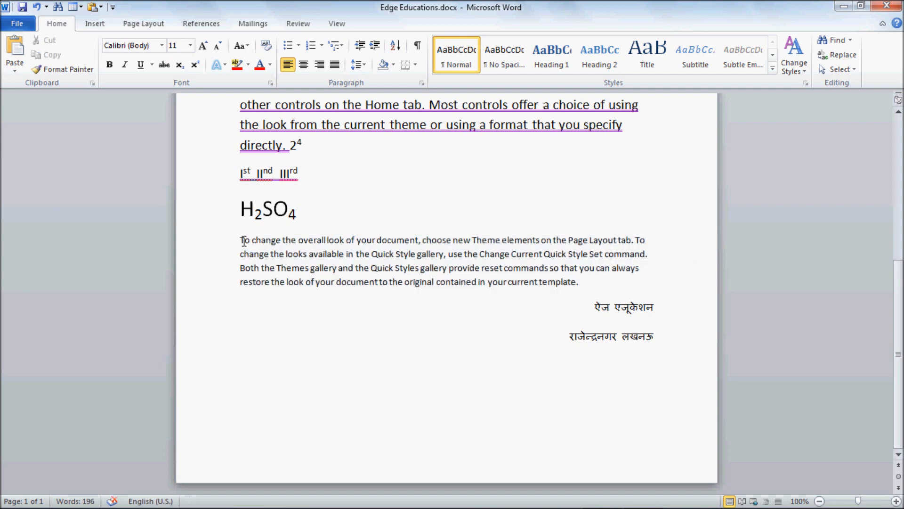
drag(238, 239, 636, 246)
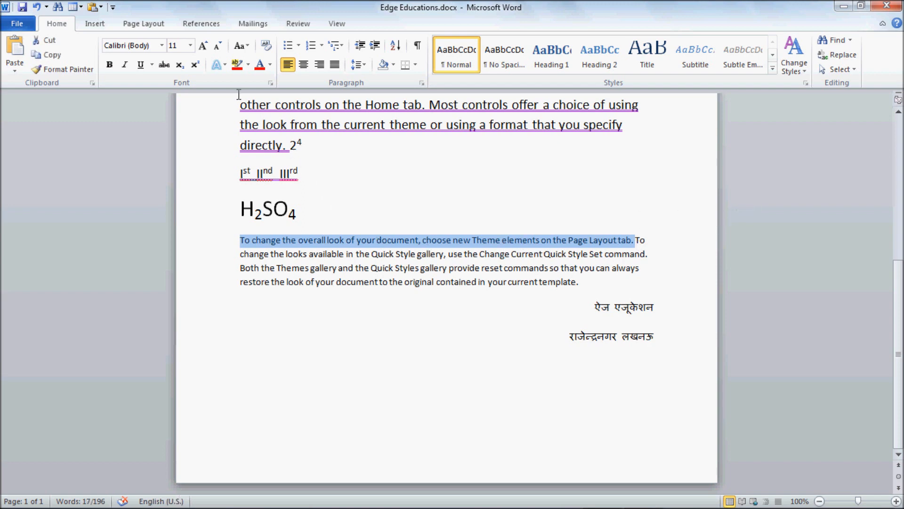
click(224, 66)
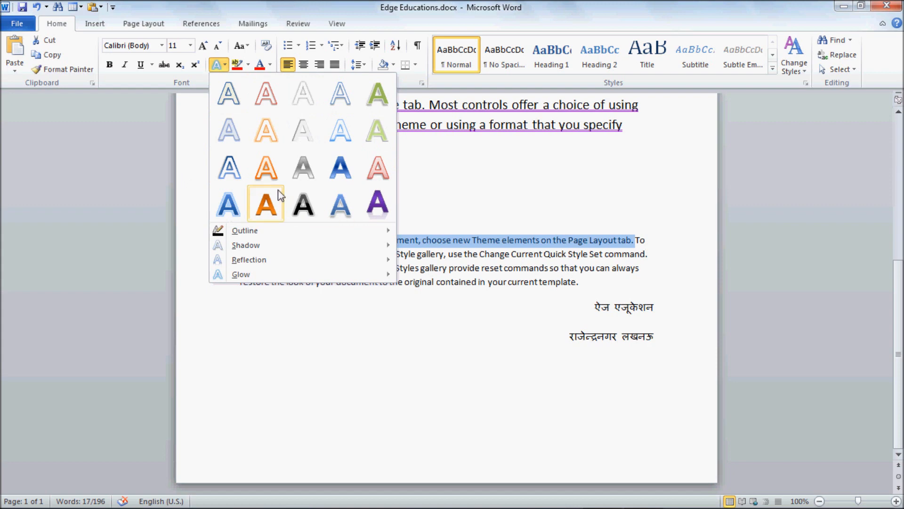
click(377, 204)
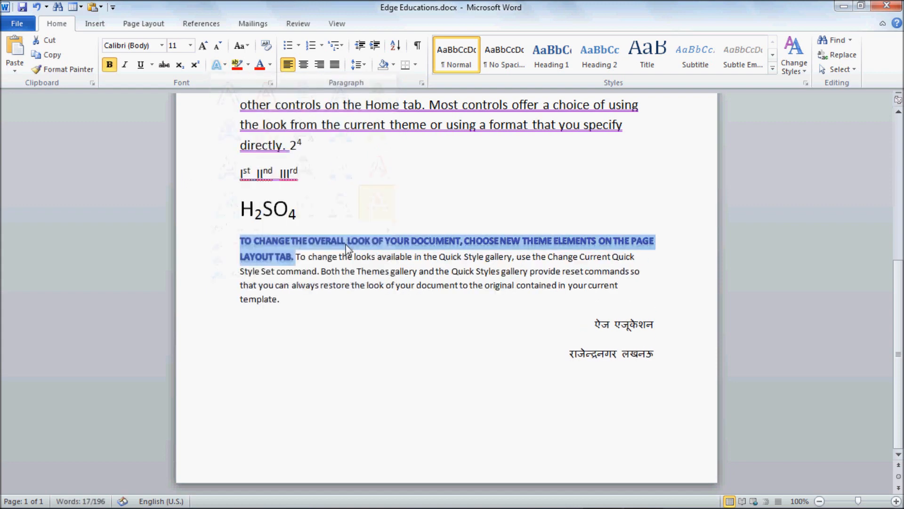
- Enlarge the purple gradient sentence at the start of the third body paragraph to font size 20
click(287, 270)
drag(296, 255, 236, 238)
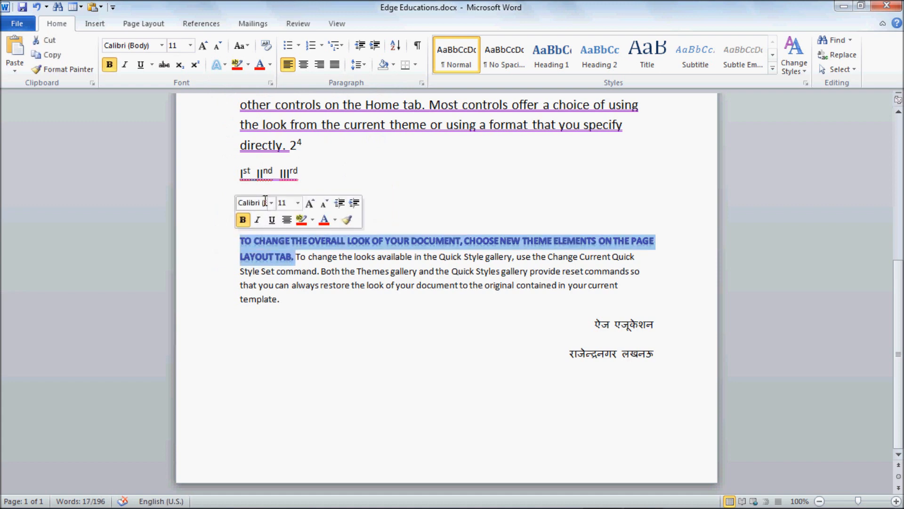
click(229, 68)
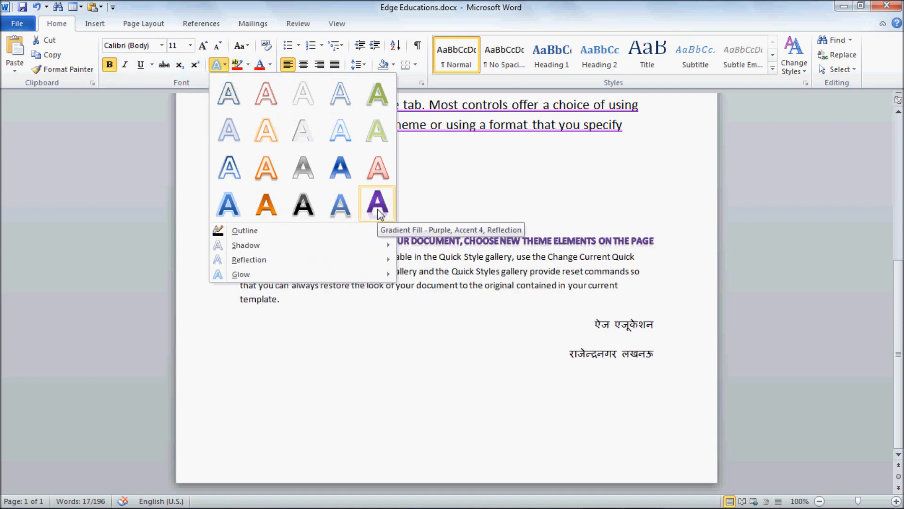
mouse_move(305, 231)
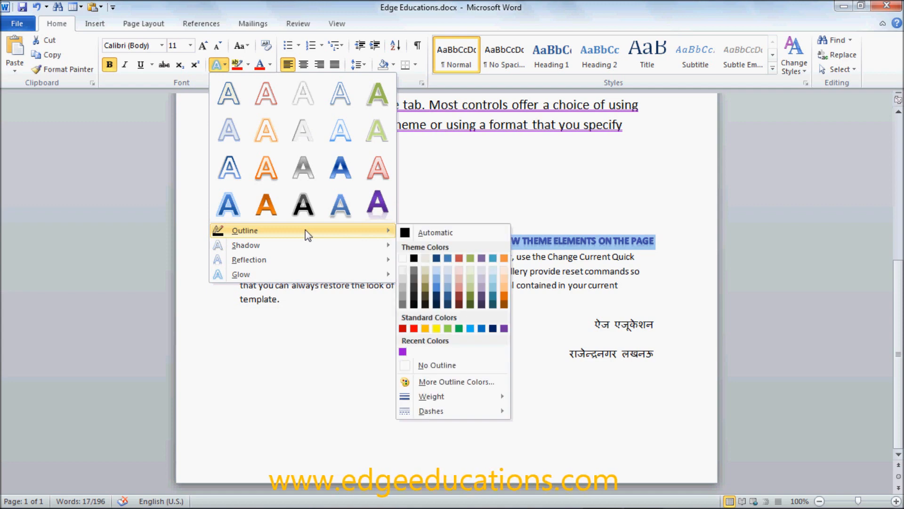
click(564, 243)
click(203, 46)
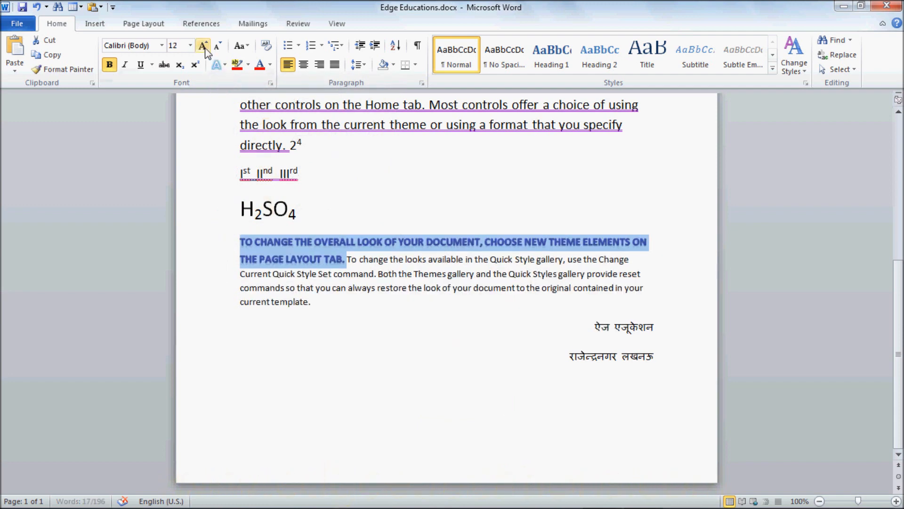
click(203, 46)
click(203, 46)
click(203, 46)
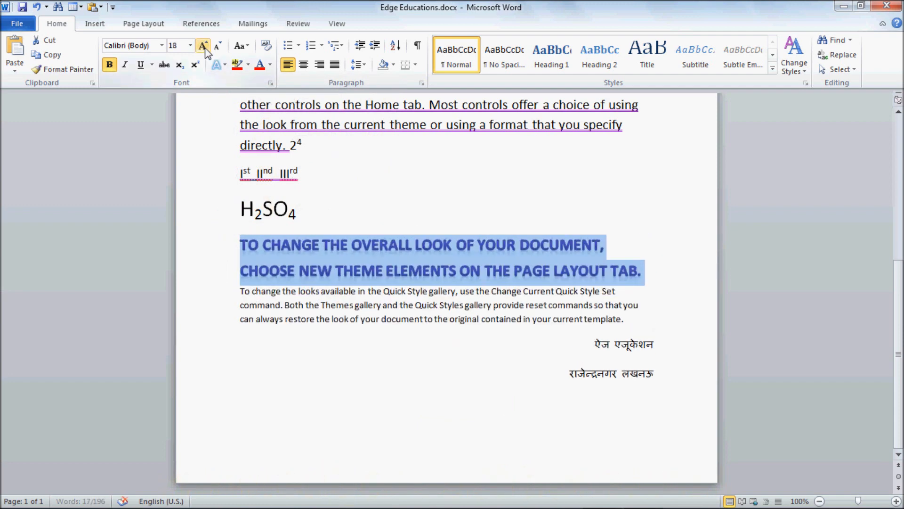
click(203, 46)
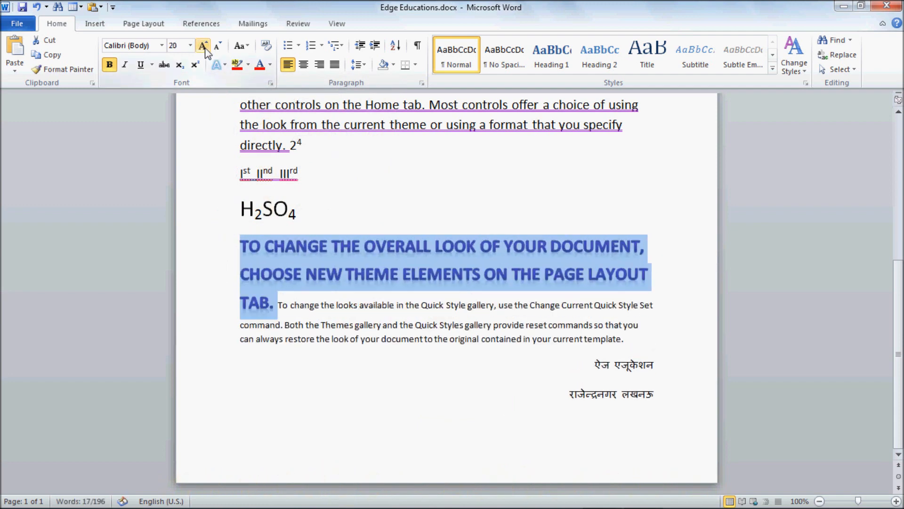
- Give the purple gradient sentence a standard red text outline
click(224, 65)
mouse_move(237, 230)
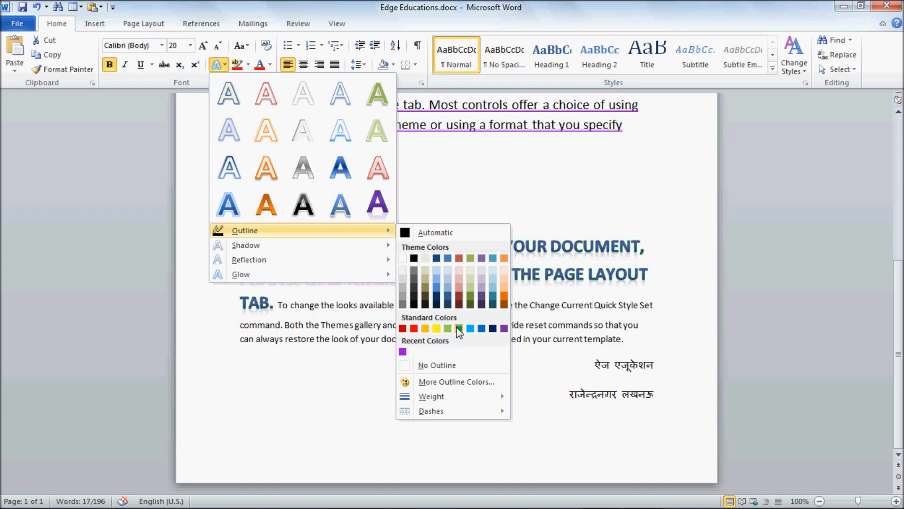
click(416, 327)
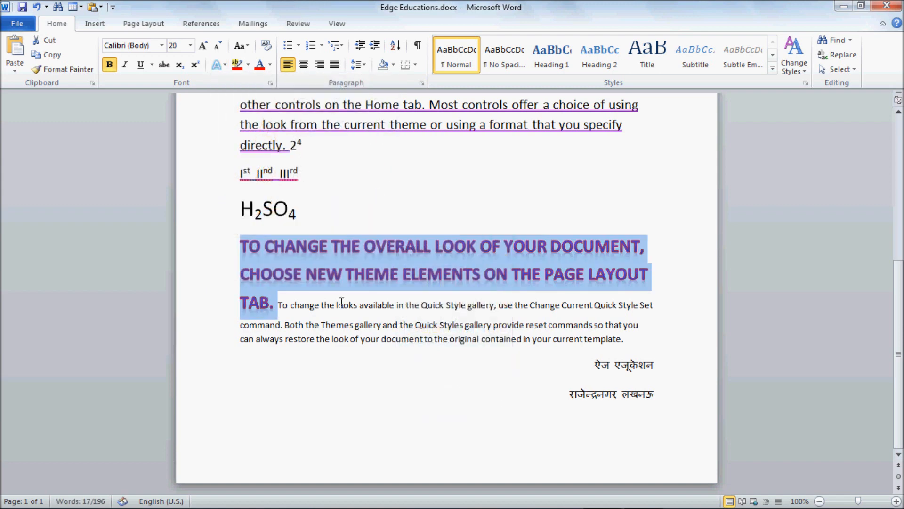
- Try custom and standard colors in the outline Colors dialog and apply a standard green outline to the purple gradient sentence
click(219, 65)
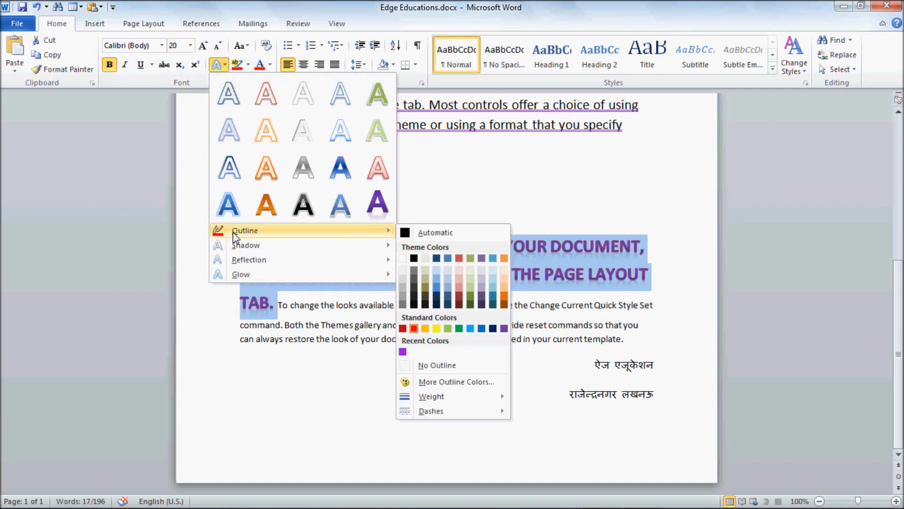
click(440, 380)
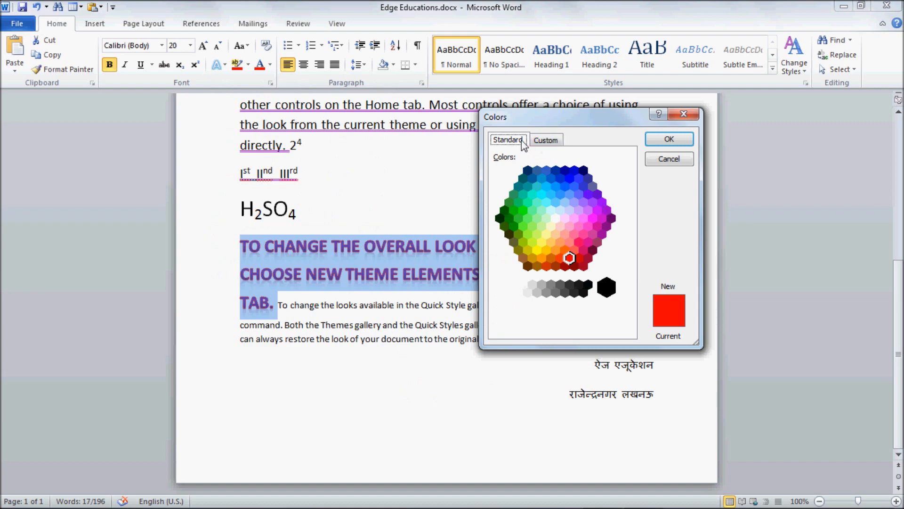
click(548, 141)
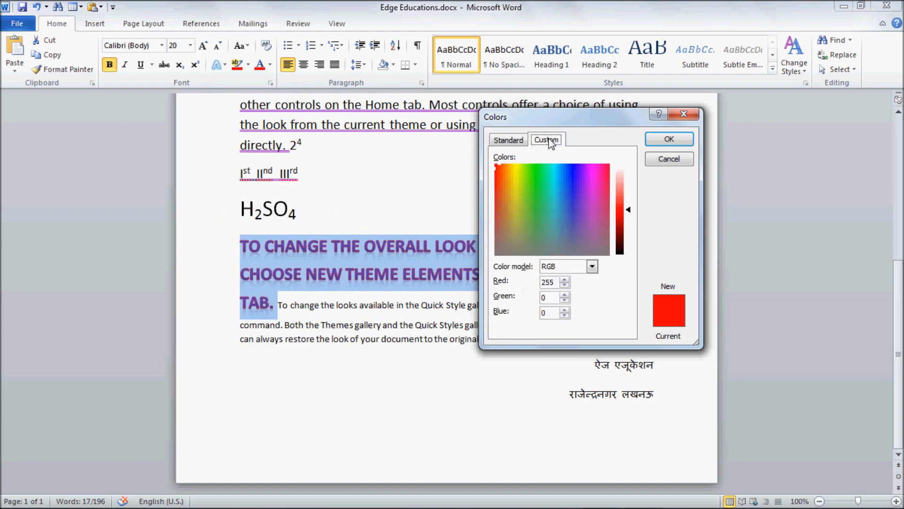
click(530, 178)
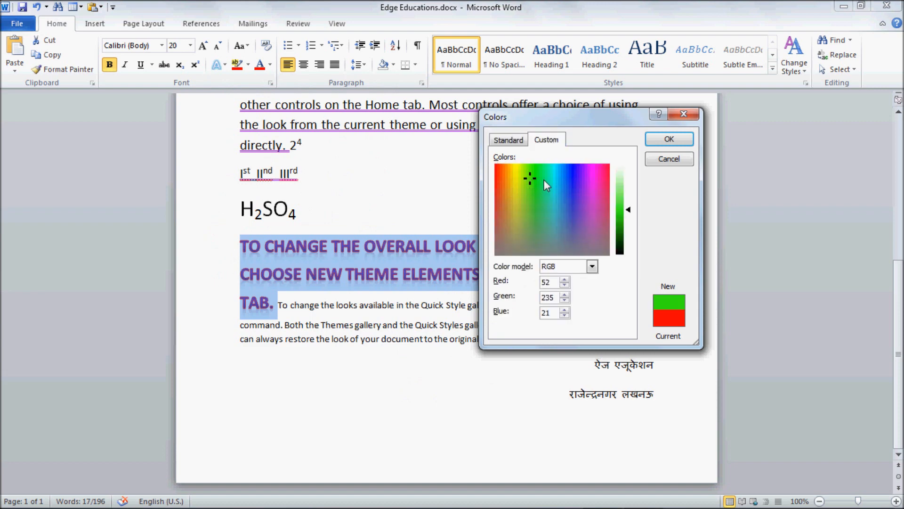
click(507, 140)
click(585, 187)
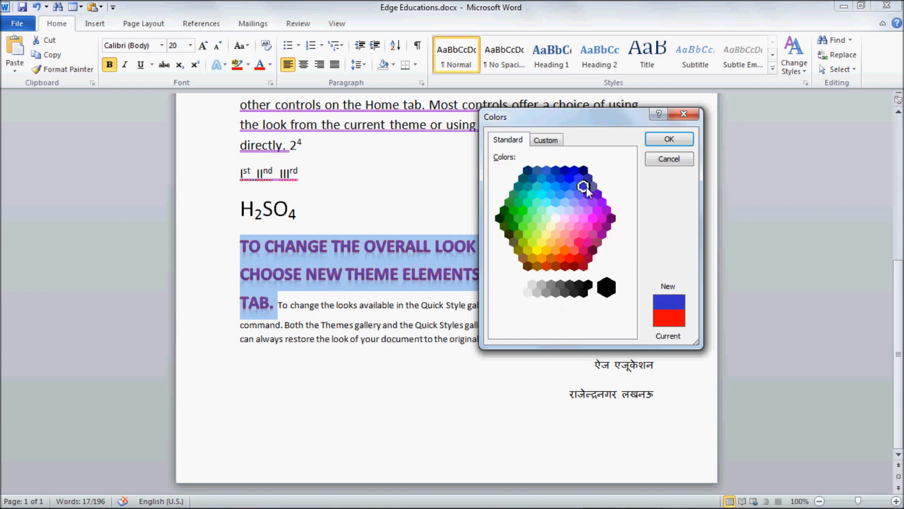
click(547, 142)
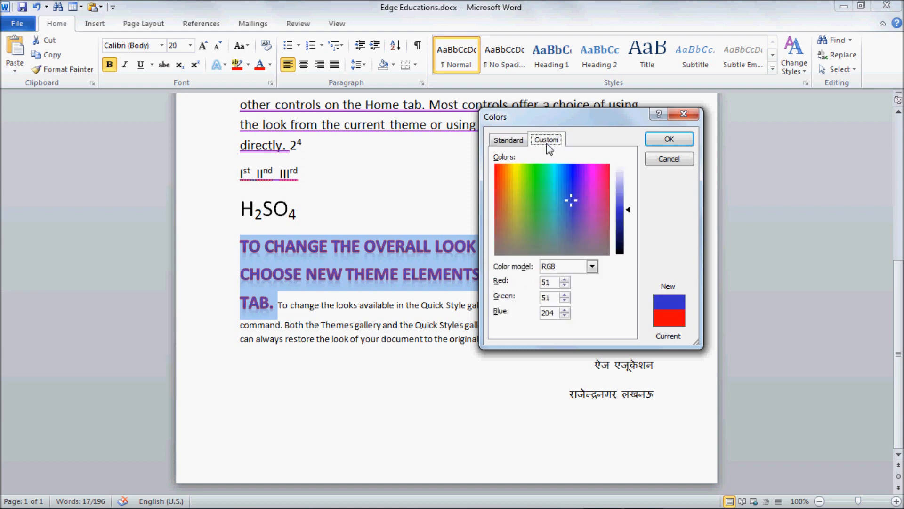
click(519, 141)
click(521, 211)
click(669, 139)
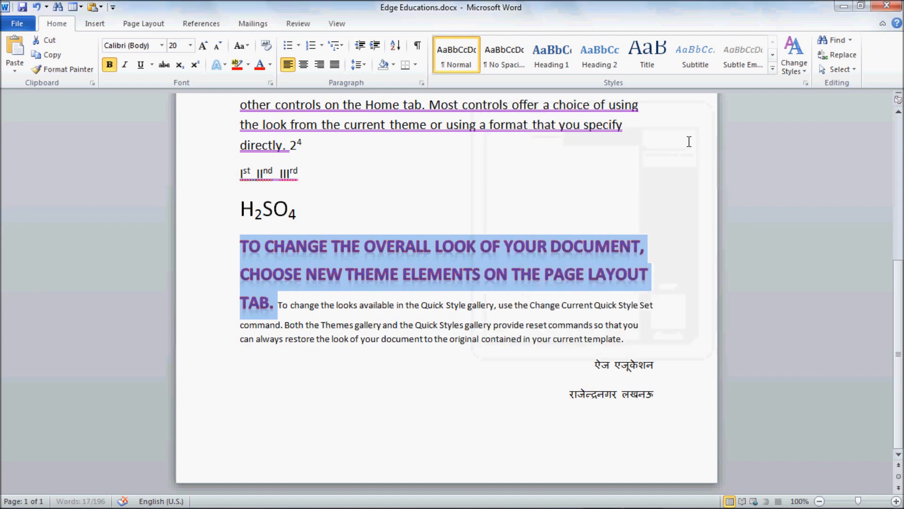
click(305, 273)
- Select the green-outlined sentence at the start of the third body paragraph and set its outline weight to 1½ pt
click(275, 304)
drag(275, 304, 243, 244)
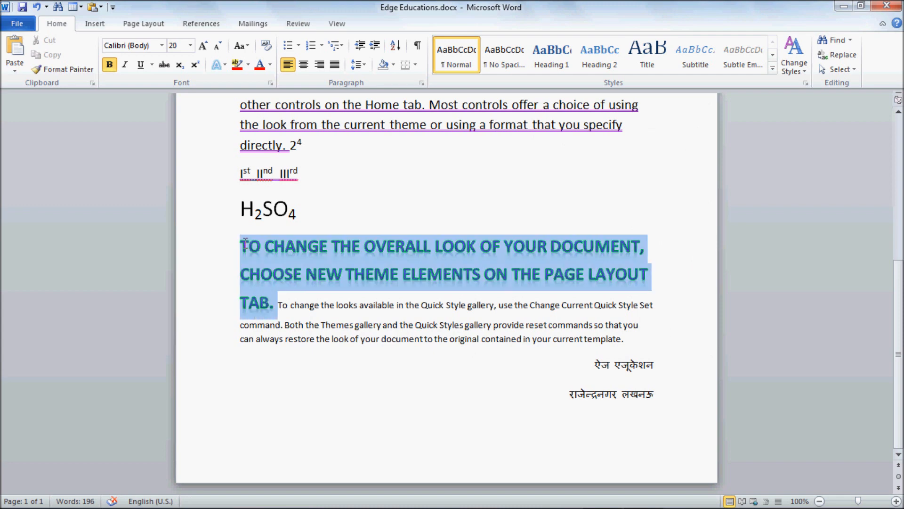
click(217, 64)
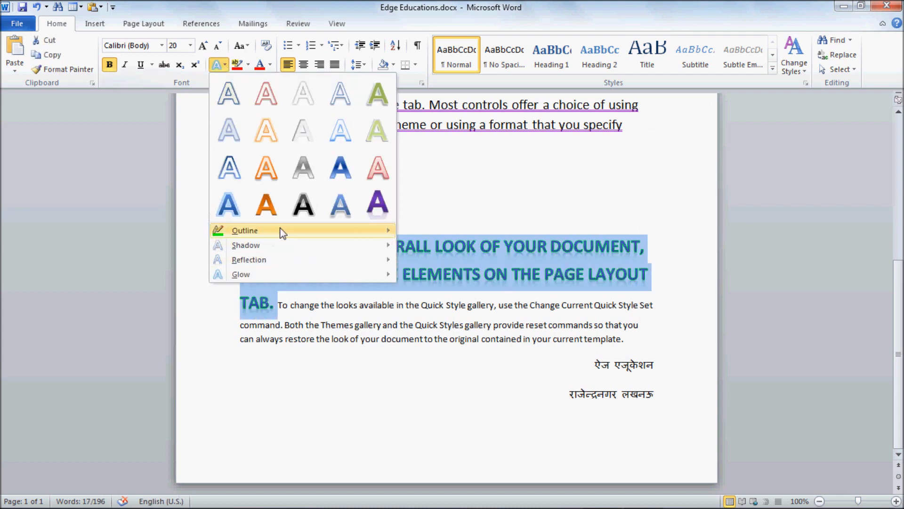
mouse_move(281, 227)
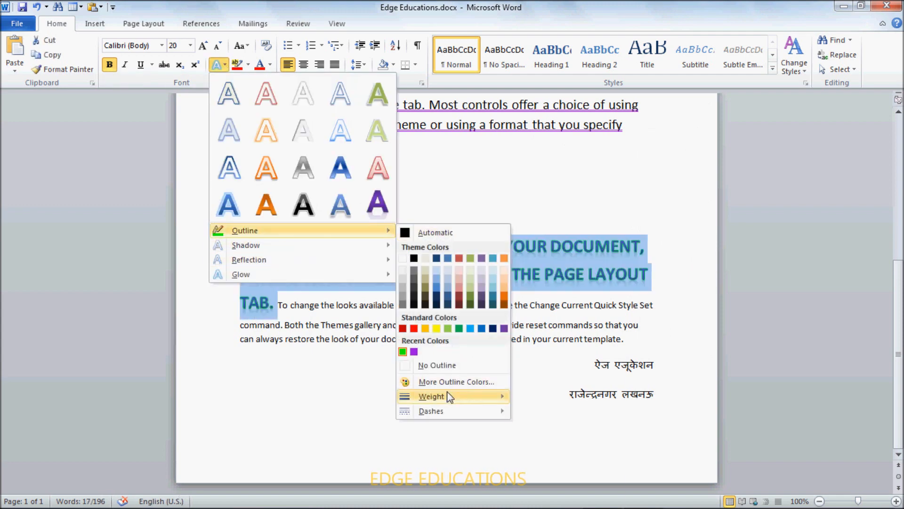
mouse_move(448, 397)
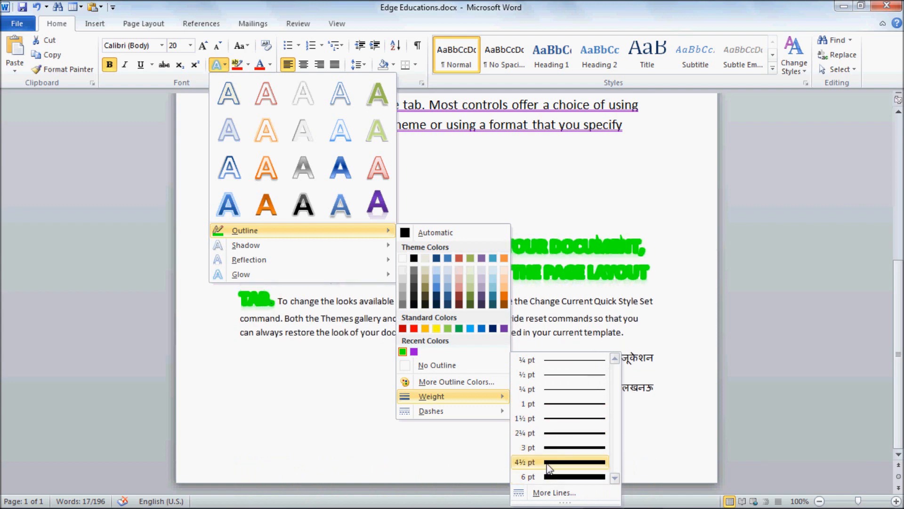
click(553, 419)
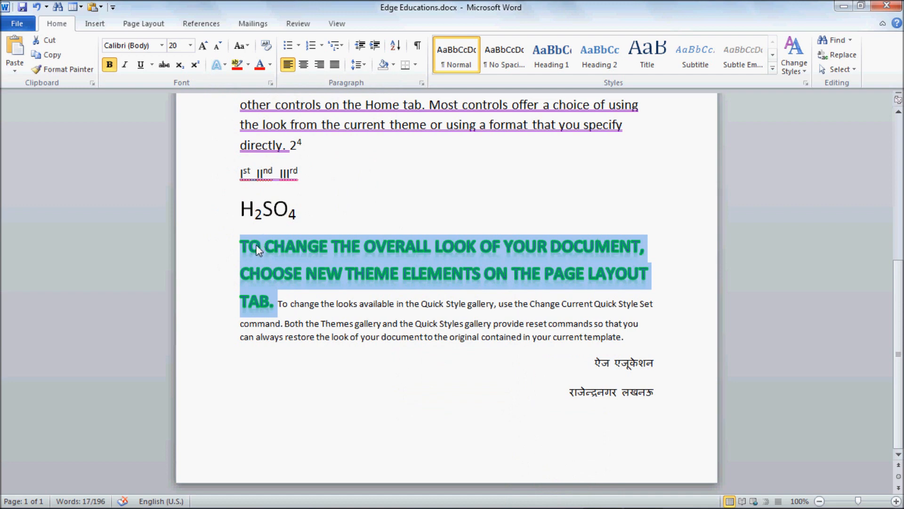
- Open the detailed outline style options for the green-outlined sentence and set the outline width to 1.25 pt
click(223, 66)
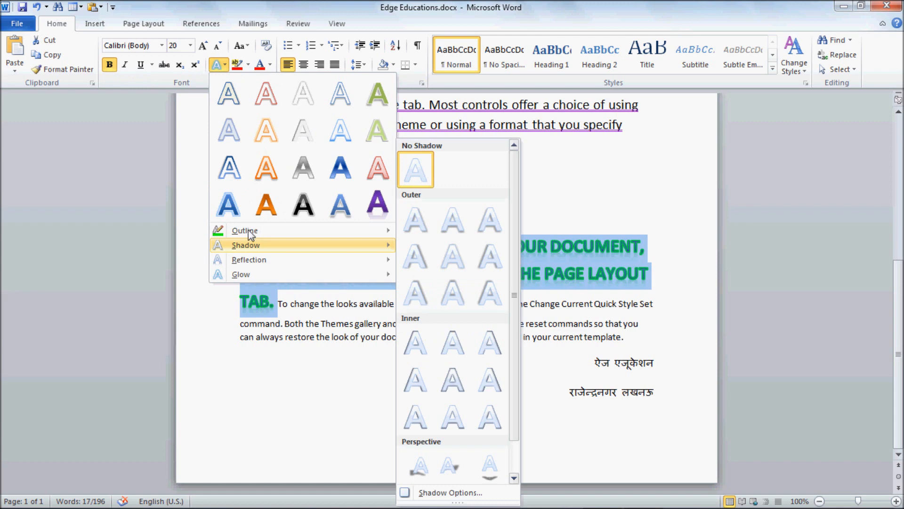
click(209, 316)
click(224, 66)
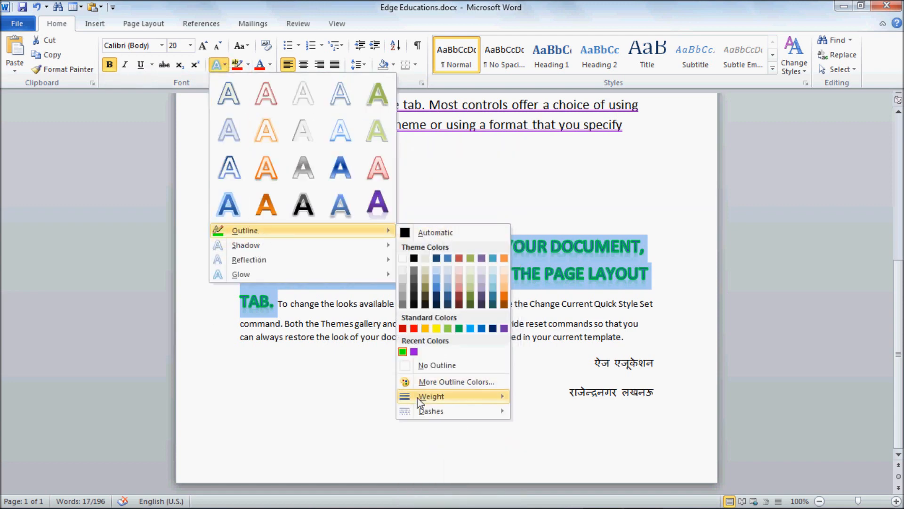
mouse_move(417, 396)
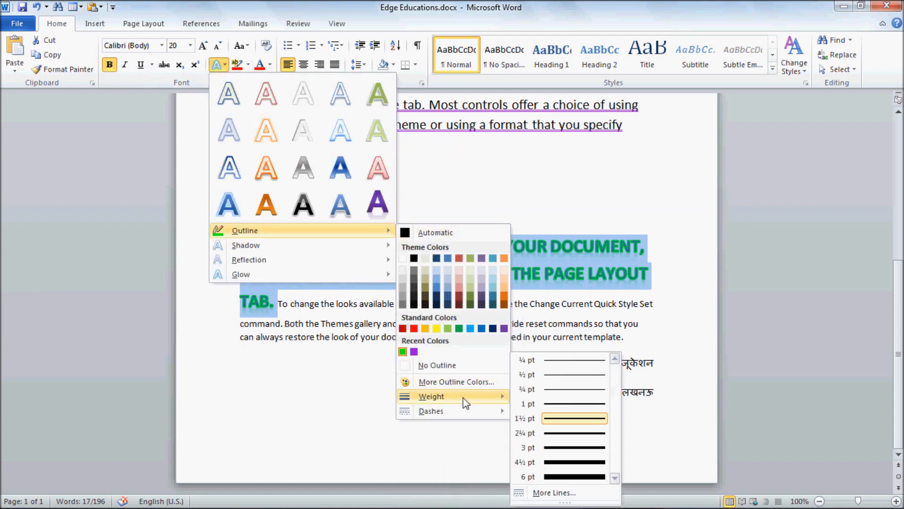
click(564, 494)
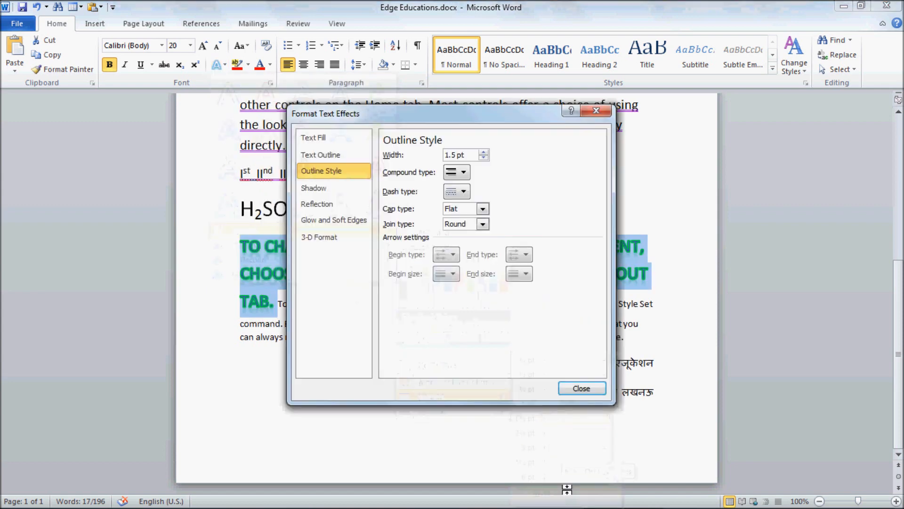
drag(406, 118, 575, 118)
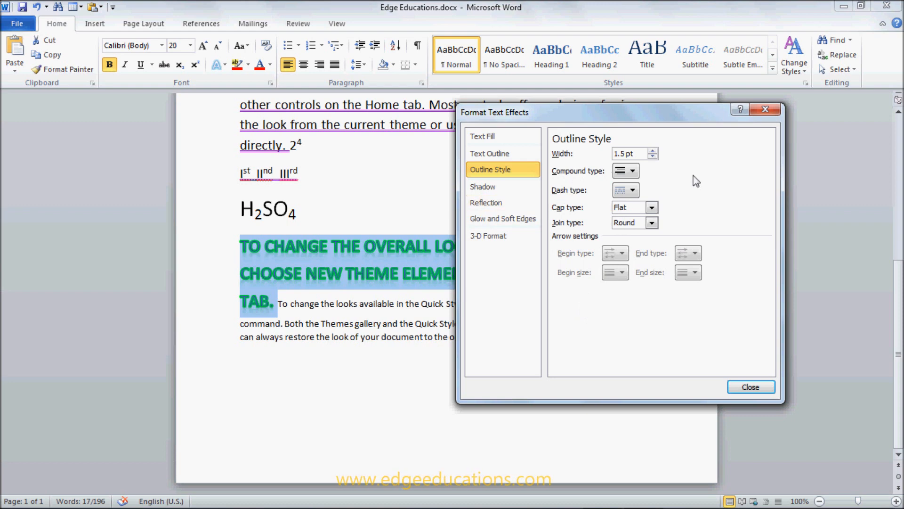
click(653, 152)
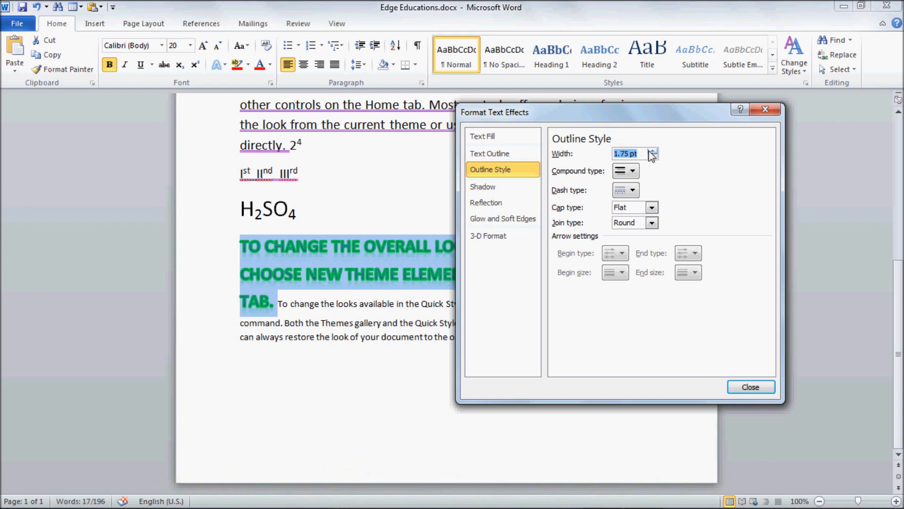
click(653, 156)
click(654, 157)
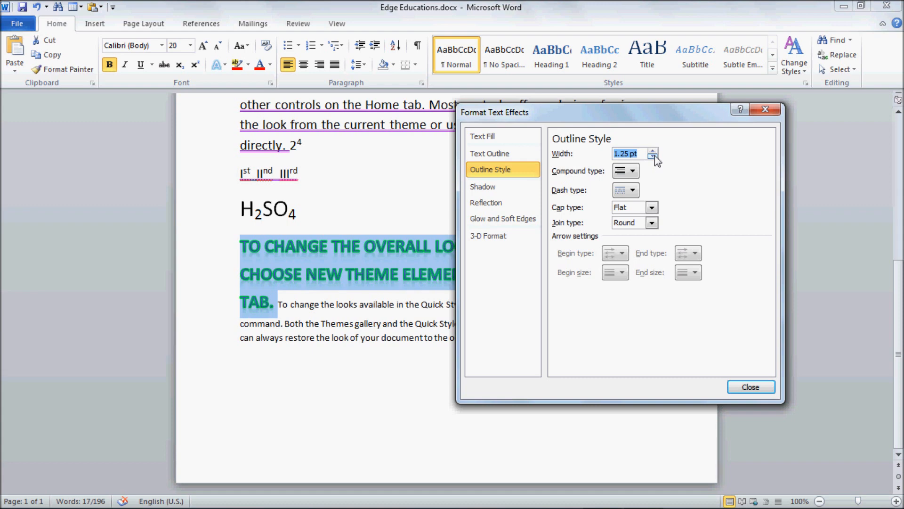
- Set the sentence's outline to the Simple compound type with the short-dash line pattern
click(637, 171)
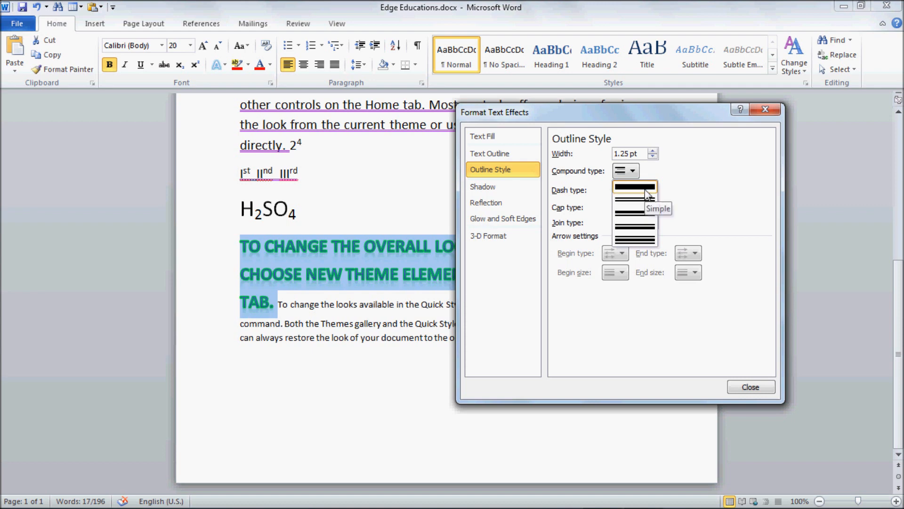
click(646, 190)
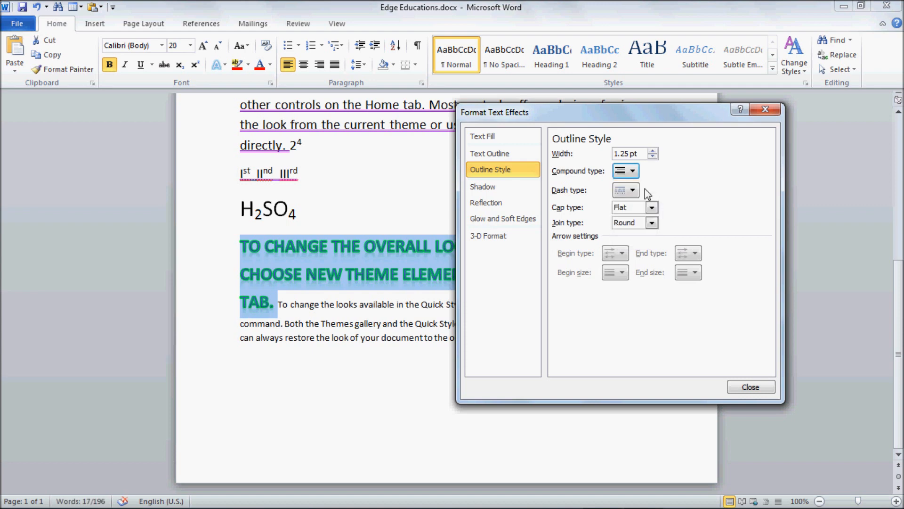
click(634, 191)
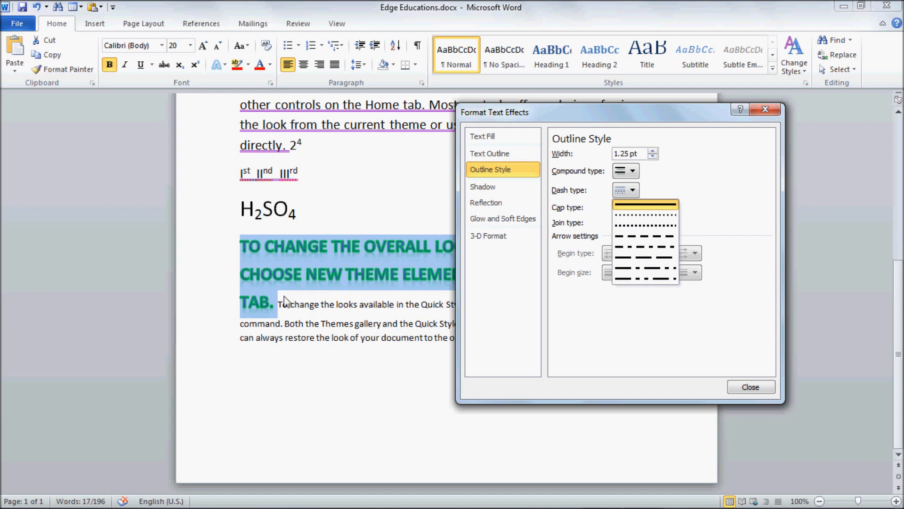
click(622, 238)
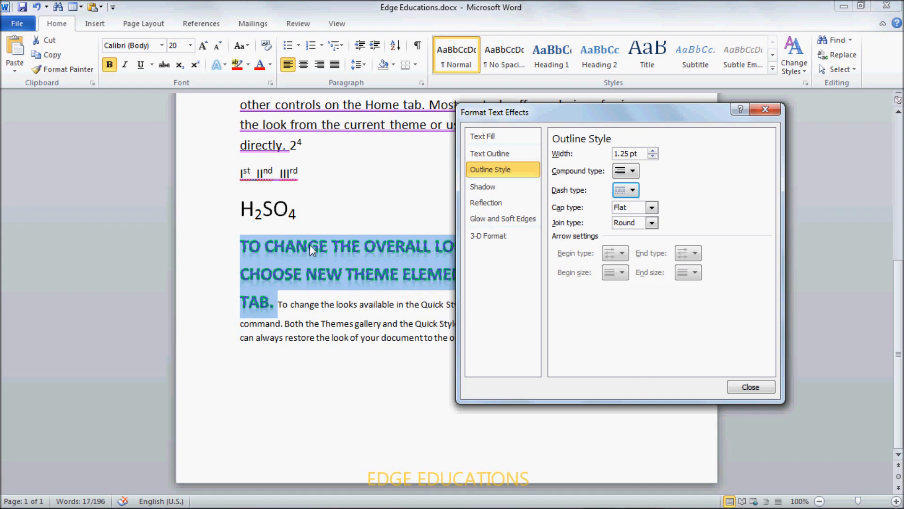
- Try the Square and Round cap types for the text outline and set the cap type back to Flat
click(651, 209)
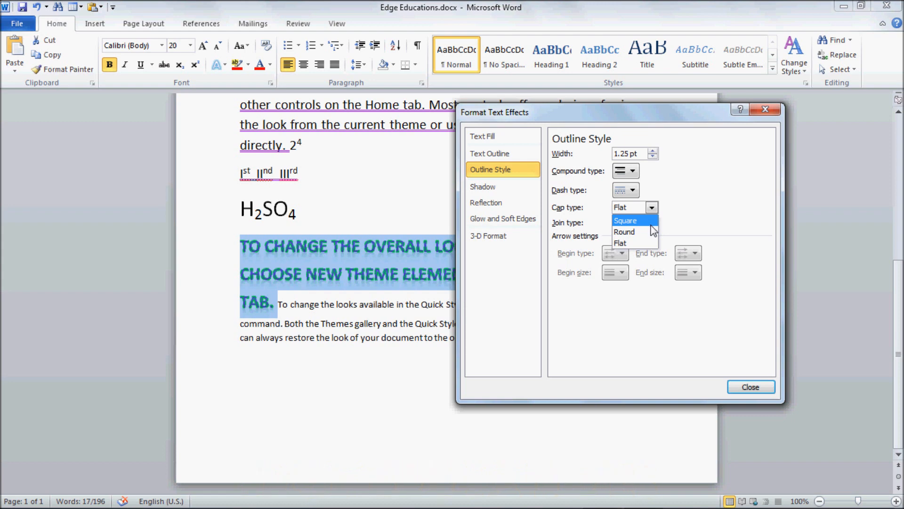
click(650, 222)
click(652, 207)
click(635, 235)
click(628, 209)
click(627, 244)
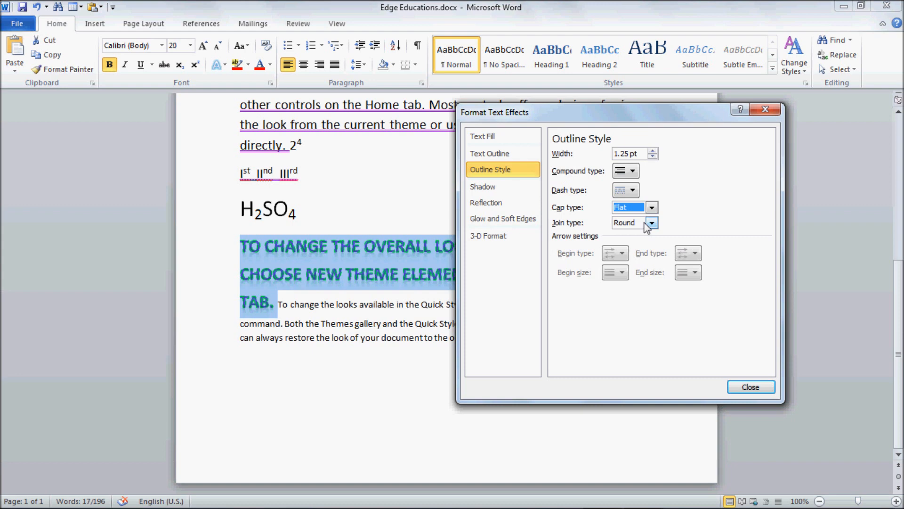
- Try the Bevel join type for the text outline, set it back to Round and close the text effects settings
click(646, 223)
click(650, 237)
click(639, 227)
click(641, 247)
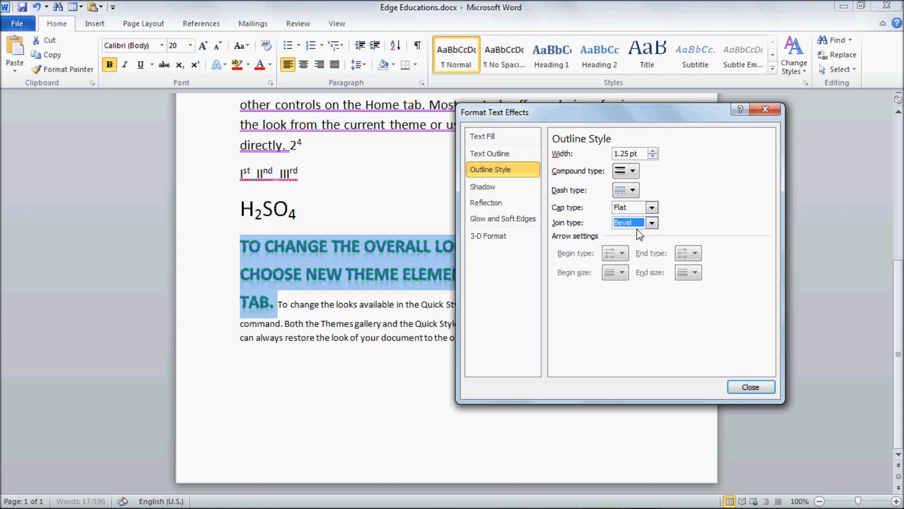
click(629, 258)
click(638, 225)
click(639, 234)
click(751, 387)
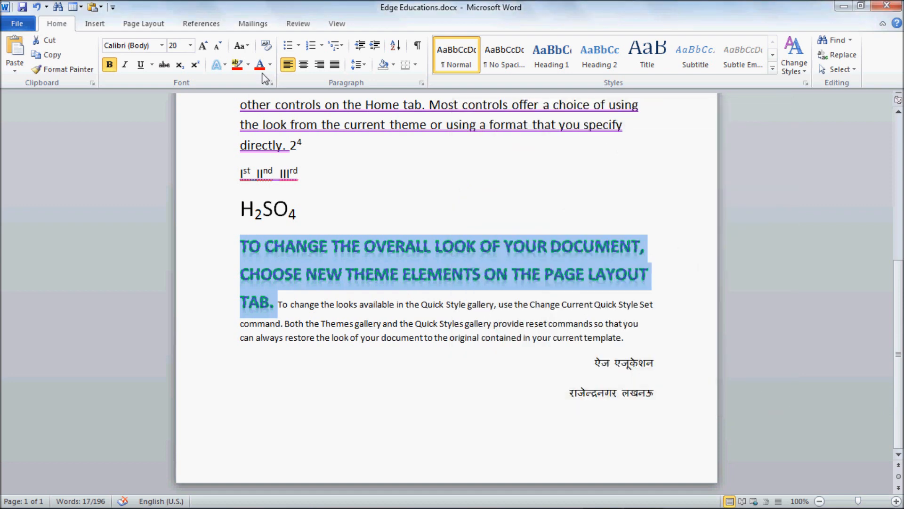
click(225, 66)
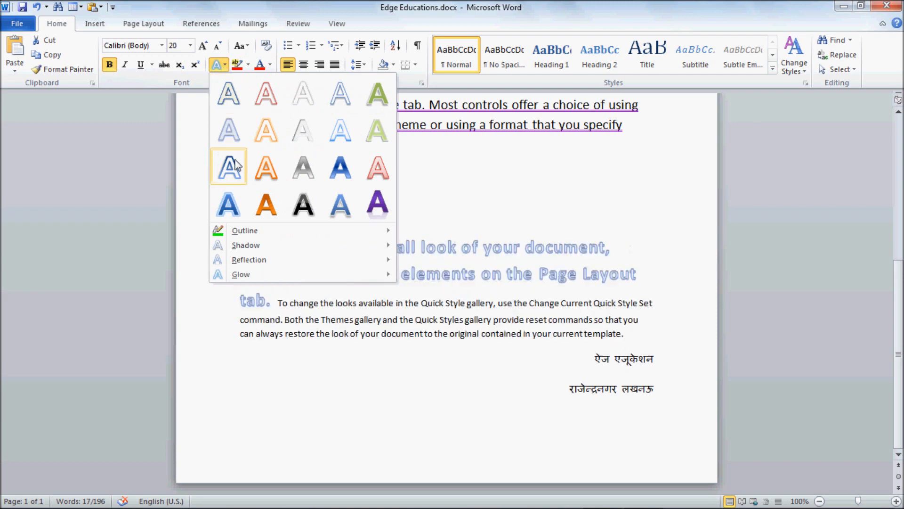
mouse_move(248, 260)
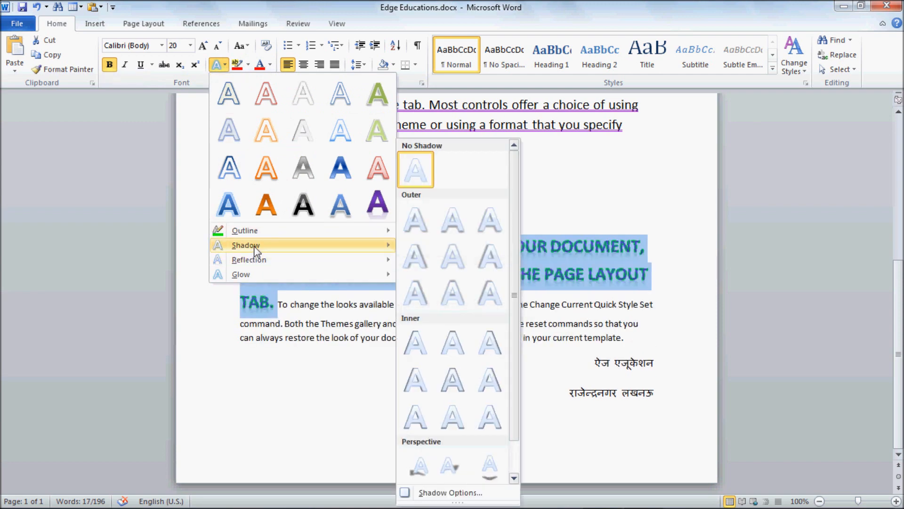
click(320, 310)
click(273, 303)
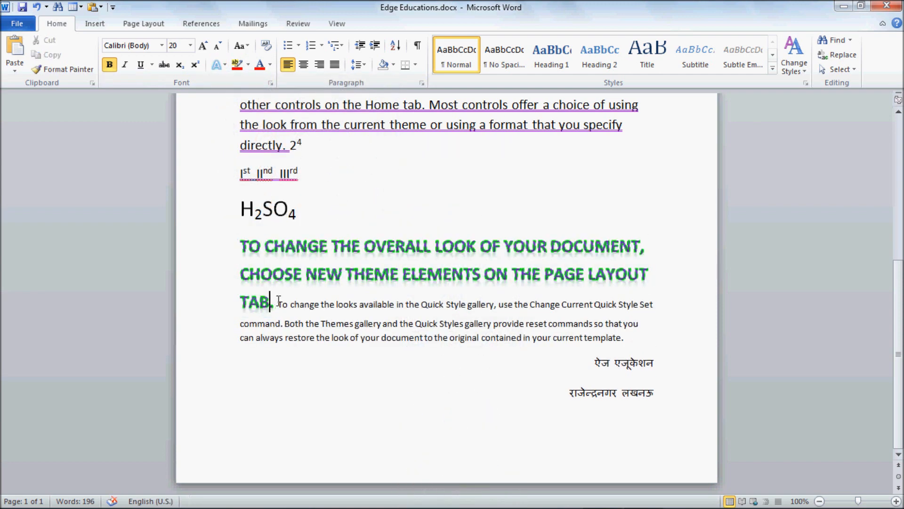
- Select the text from "To change the looks available" to "Quick Style Set" and enlarge it to font size 16
drag(280, 302, 661, 305)
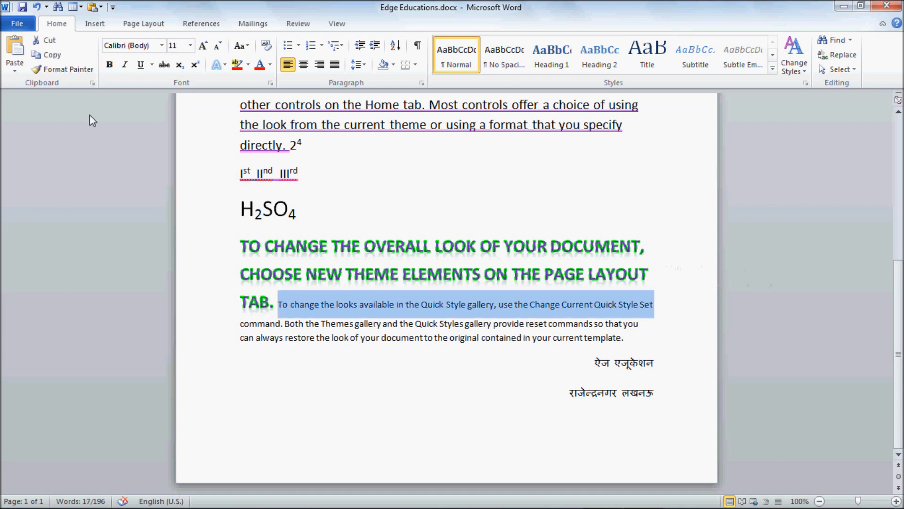
click(226, 65)
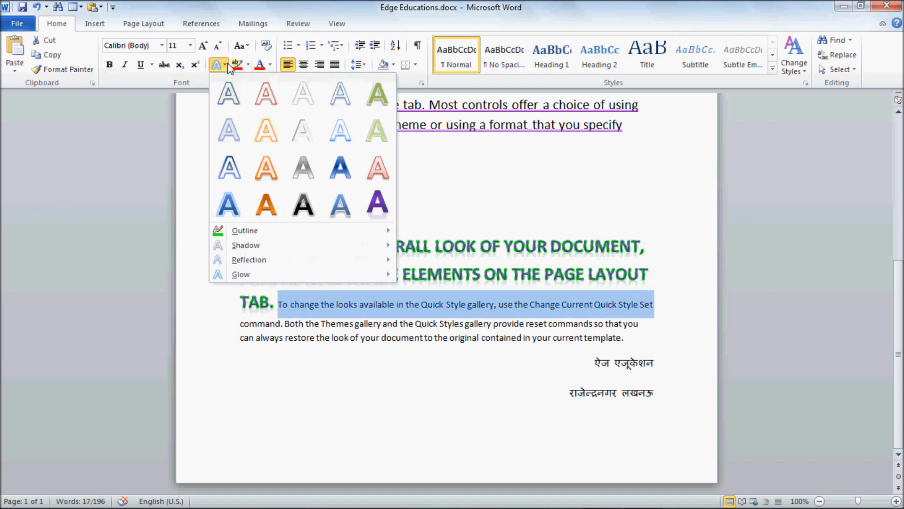
click(207, 47)
click(206, 47)
click(206, 47)
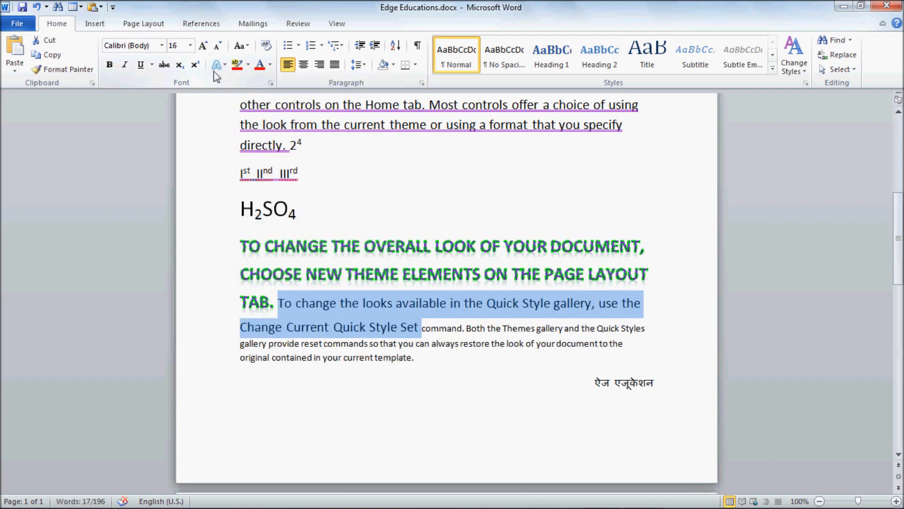
- Apply the second perspective shadow to the enlarged "To change the looks available" text and deselect it
click(221, 66)
mouse_move(248, 247)
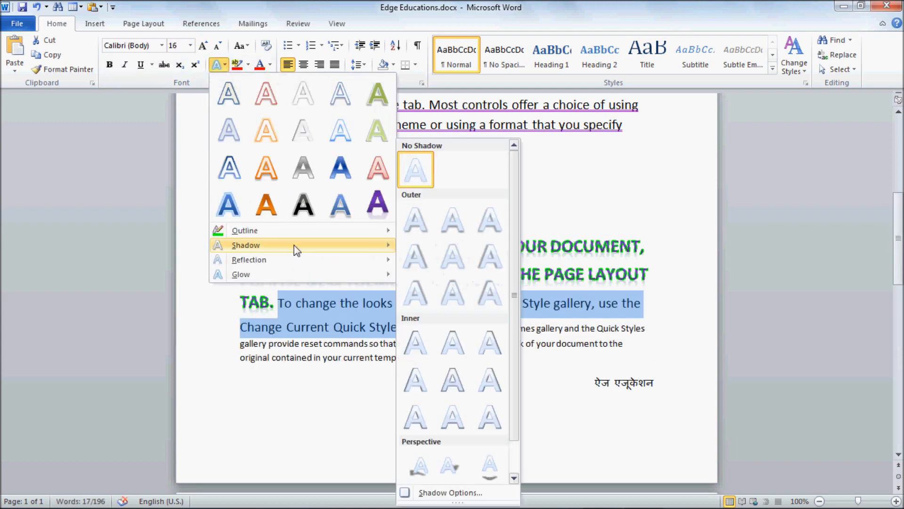
scroll(516, 264, down, 2)
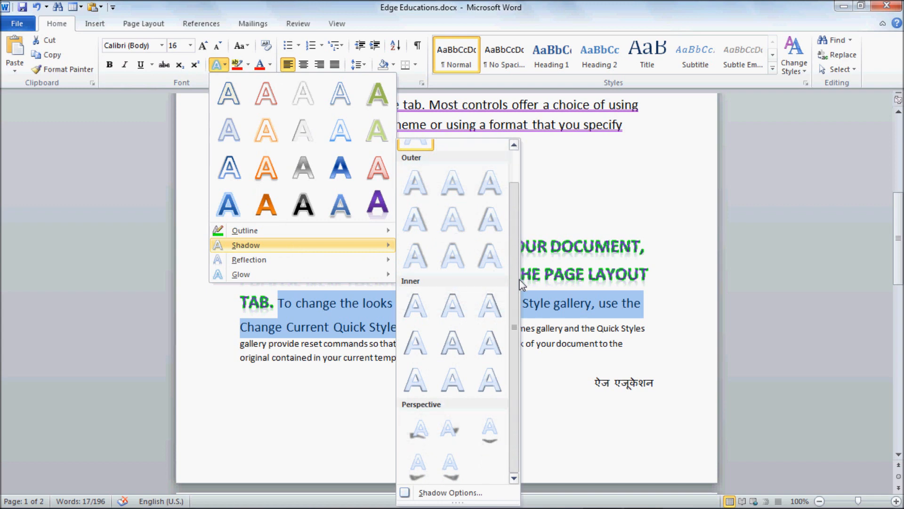
scroll(513, 223, up, 1)
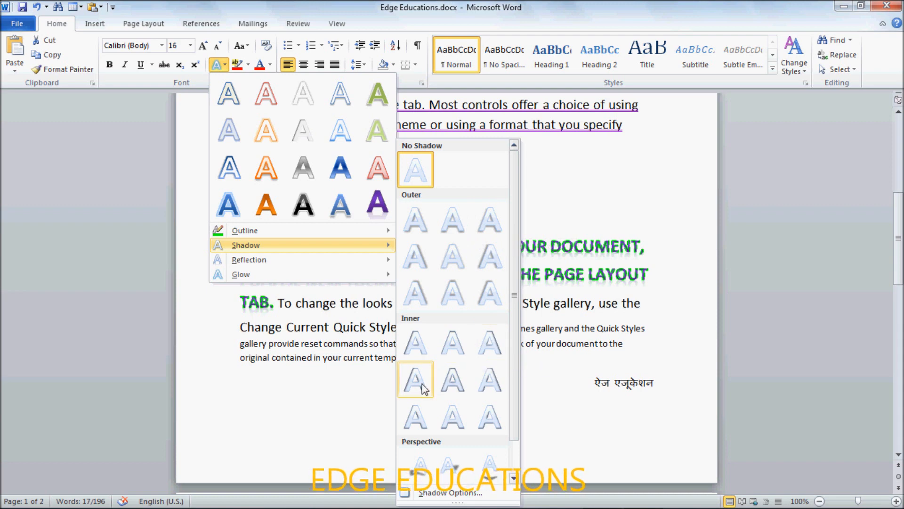
click(456, 468)
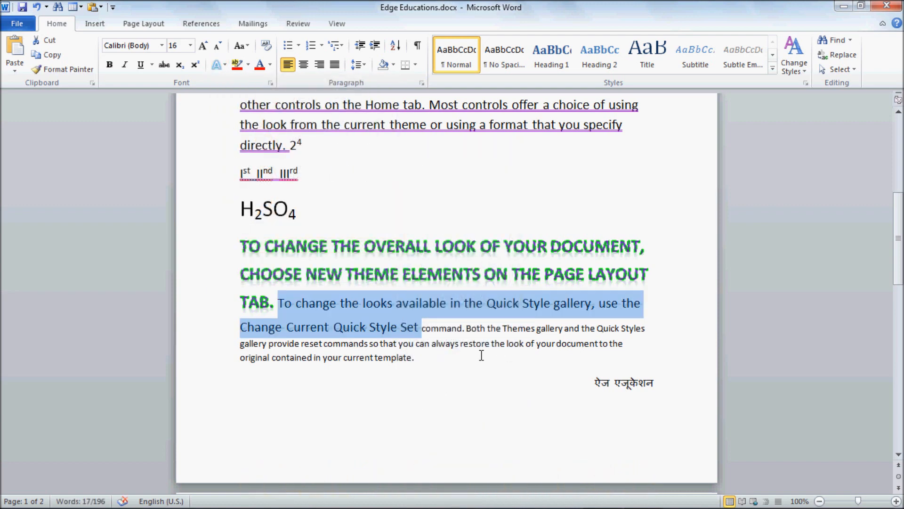
click(442, 329)
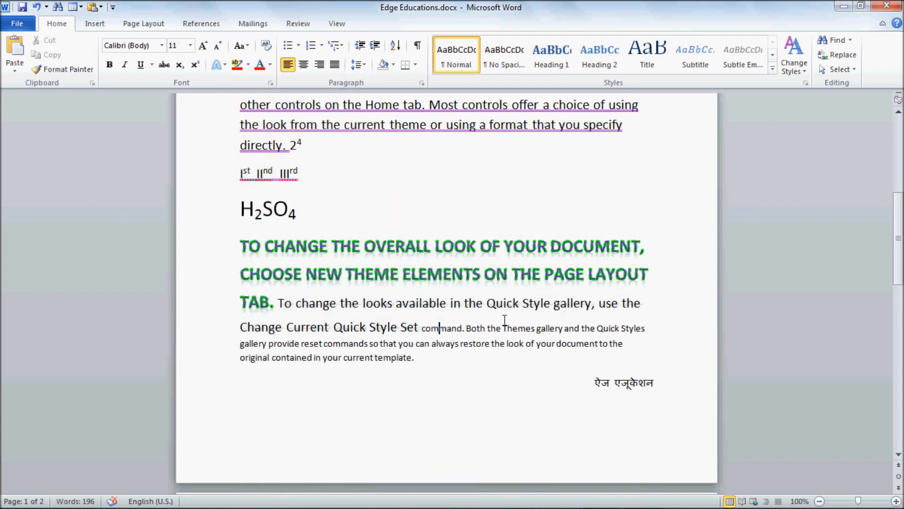
- Reselect the size 16 text ending in "Quick Style Set" and give it the first perspective shadow
drag(421, 327, 278, 304)
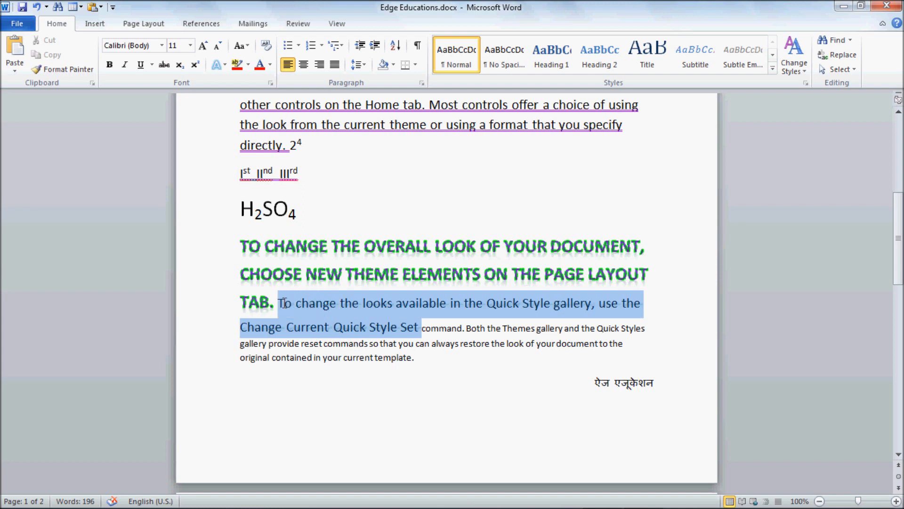
click(218, 65)
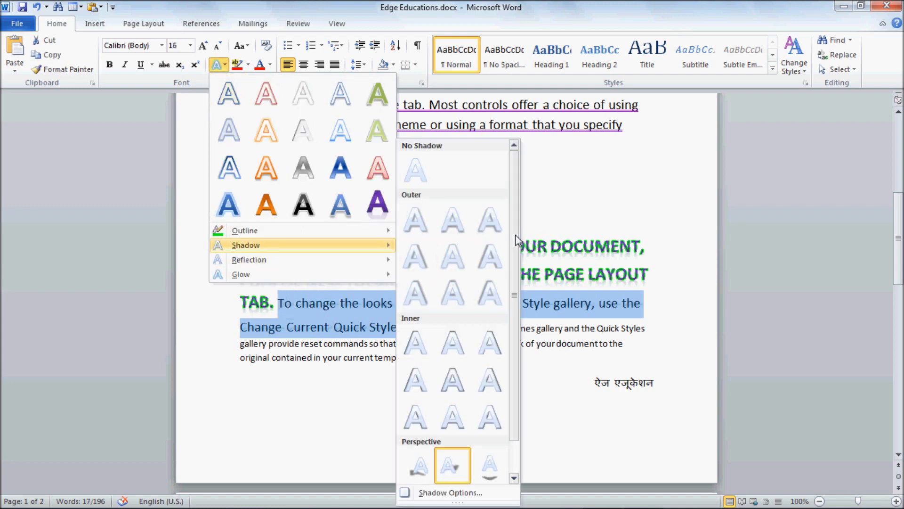
scroll(517, 239, down, 1)
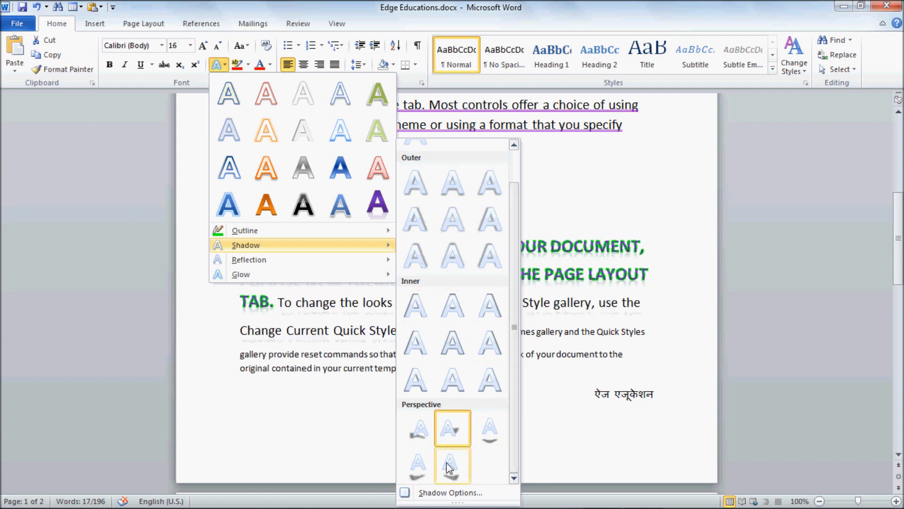
click(415, 436)
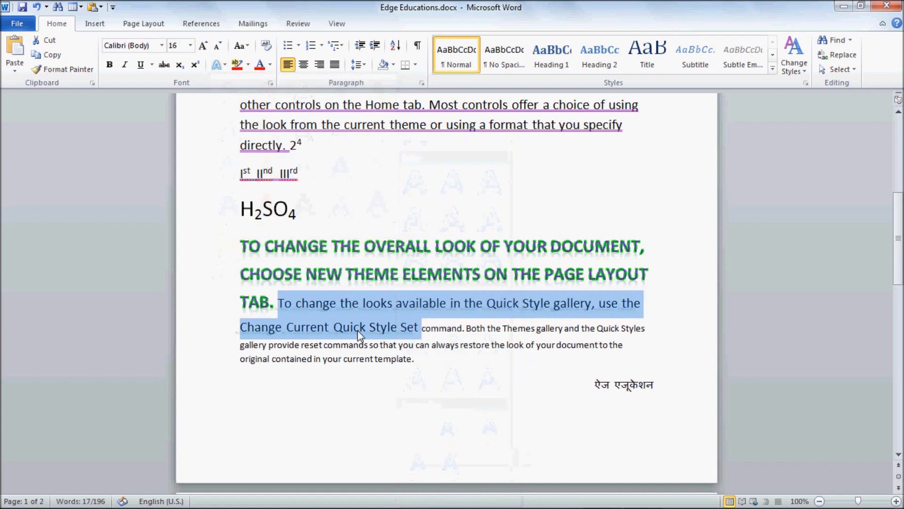
click(224, 66)
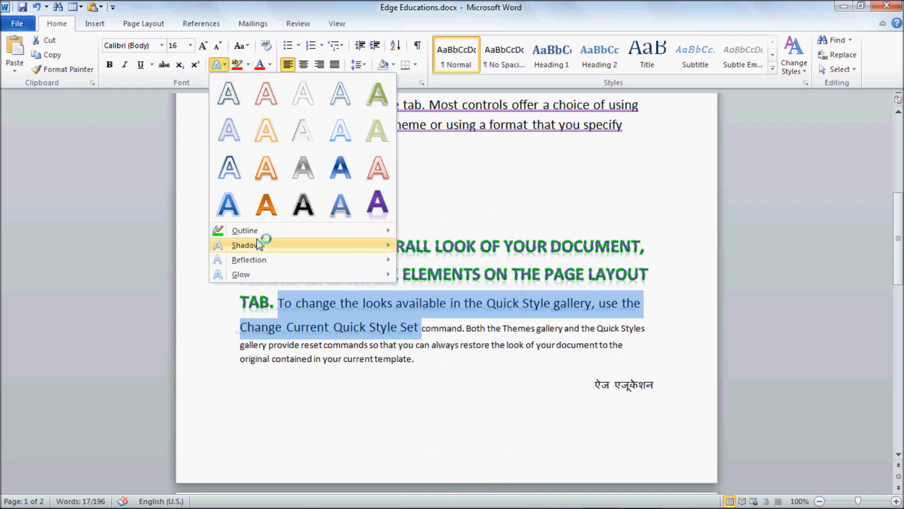
mouse_move(287, 245)
scroll(515, 225, down, 1)
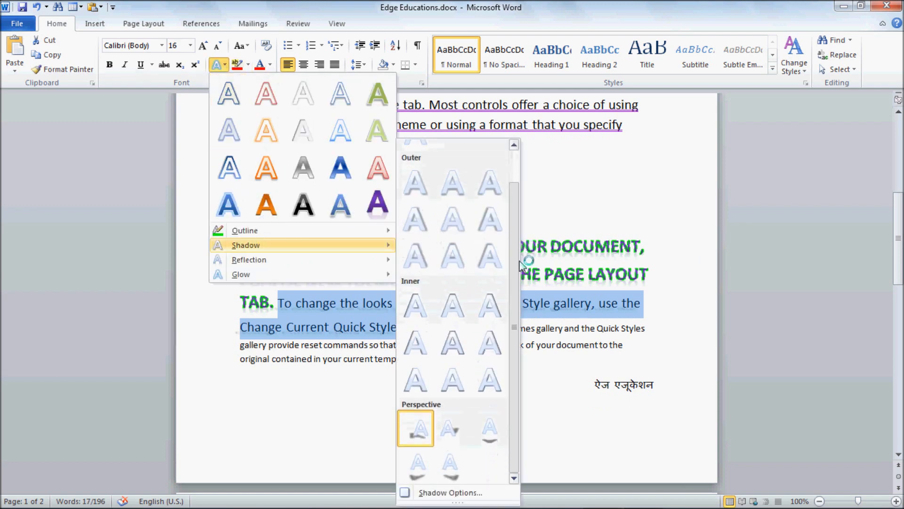
scroll(514, 210, up, 1)
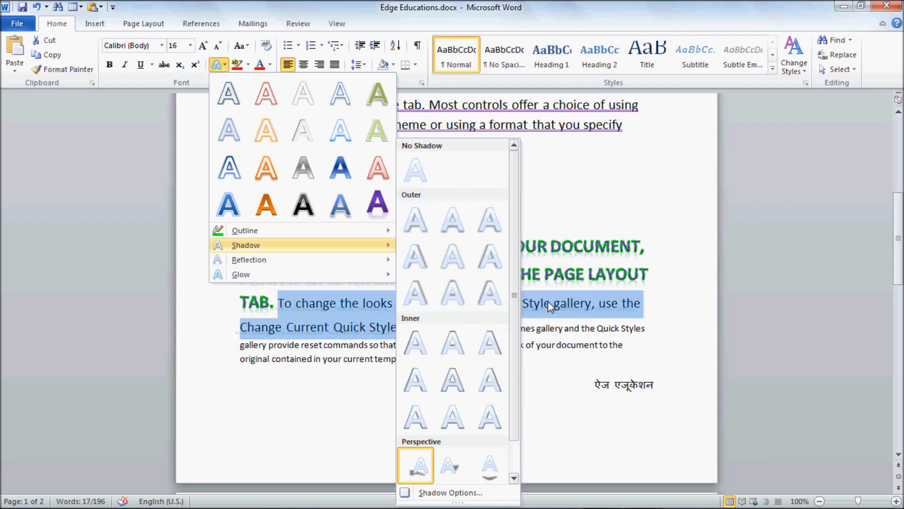
click(396, 311)
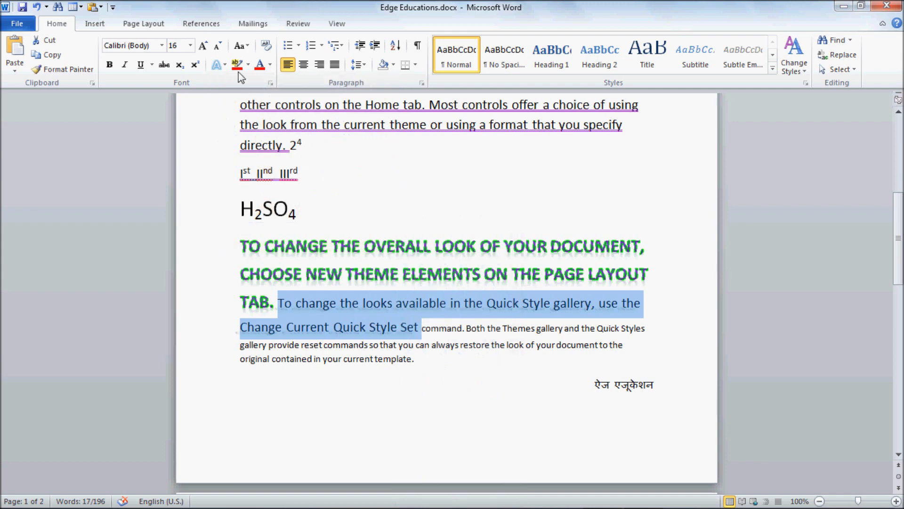
- Open the shadow options for the selected size 16 text and apply the third perspective shadow preset
click(218, 65)
mouse_move(346, 247)
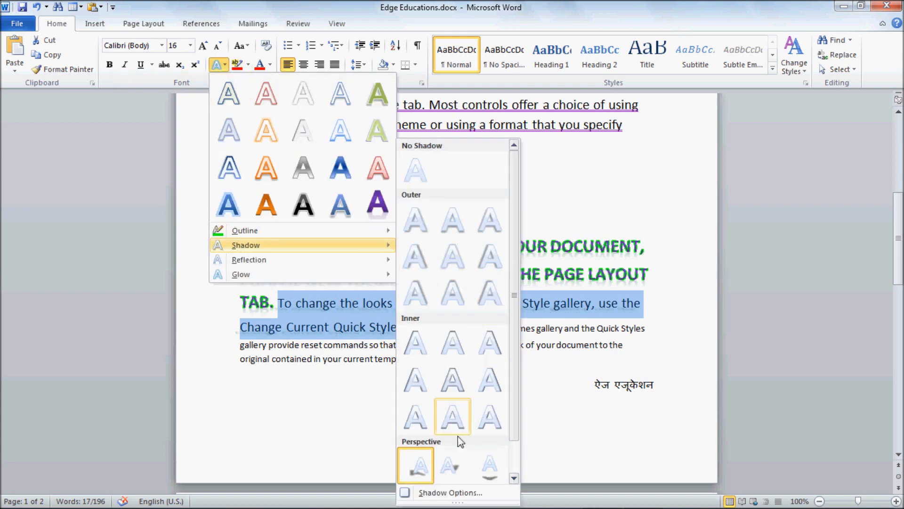
click(448, 492)
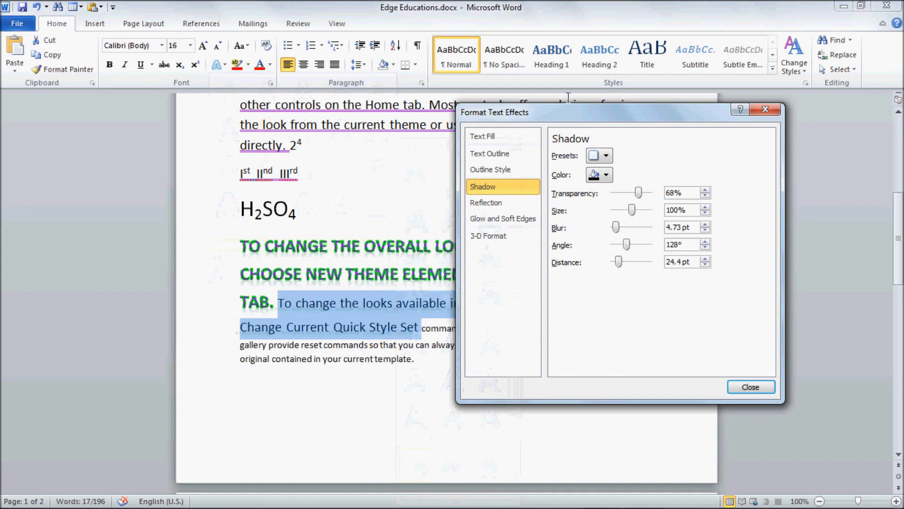
drag(565, 121, 609, 75)
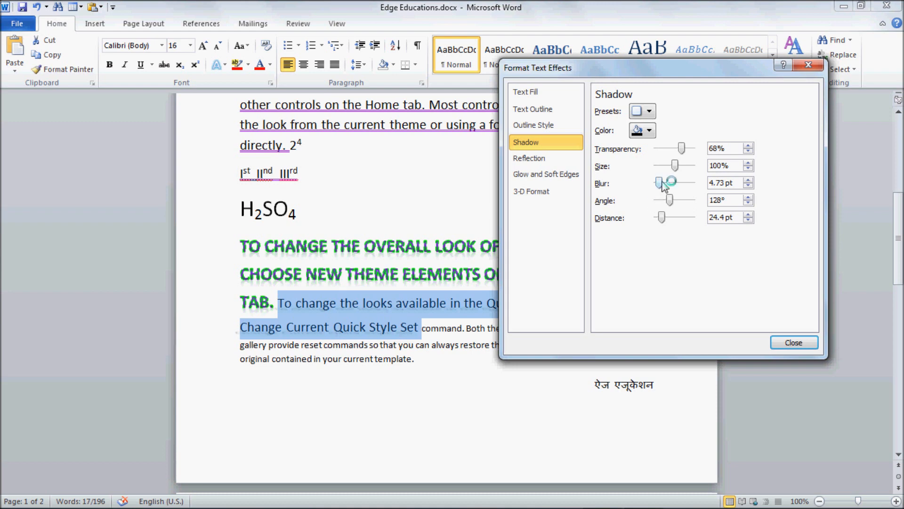
click(646, 112)
drag(749, 239, 744, 281)
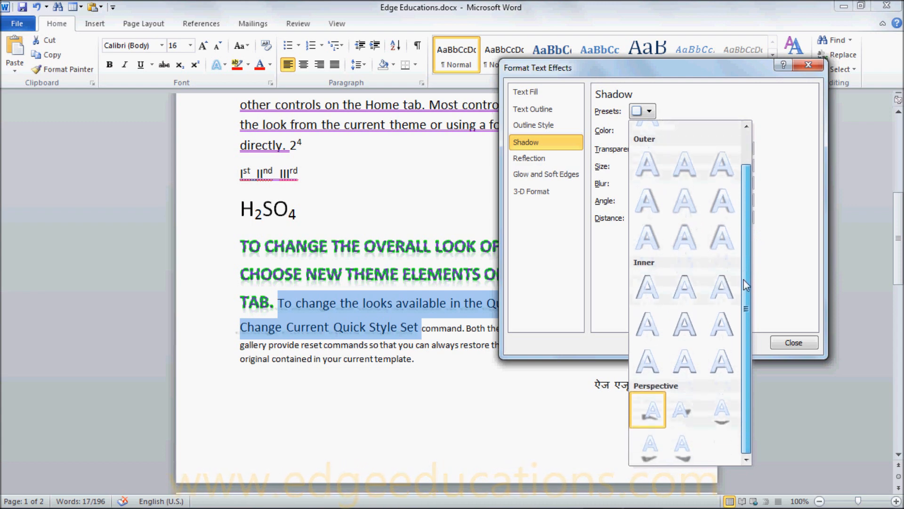
click(649, 411)
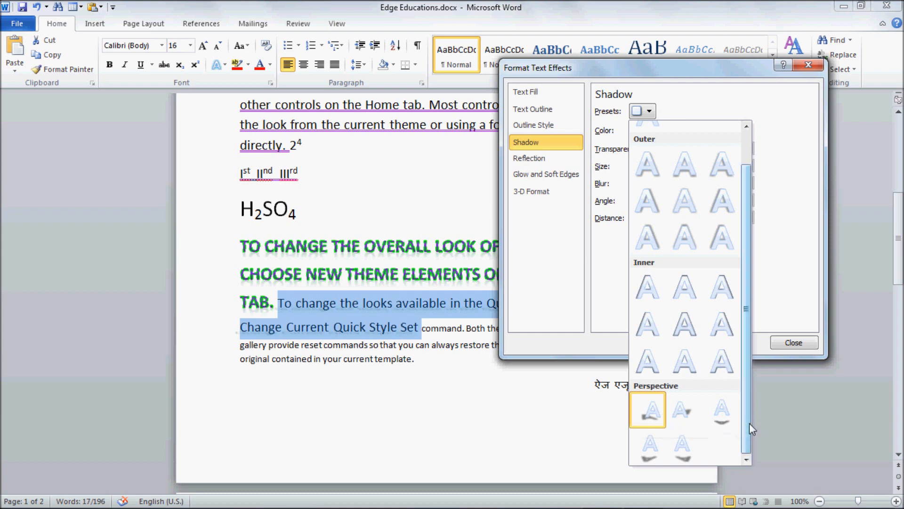
click(728, 420)
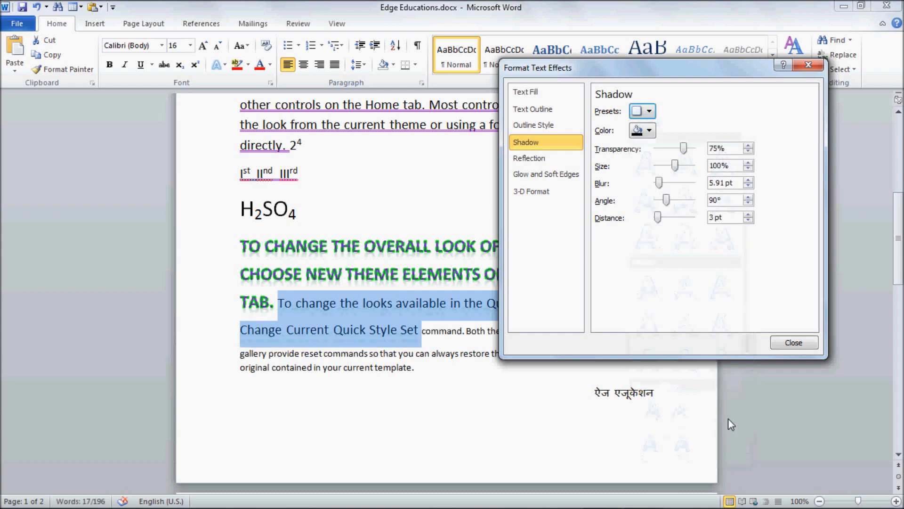
- Make the text shadow standard red and set its transparency to 0%
click(649, 132)
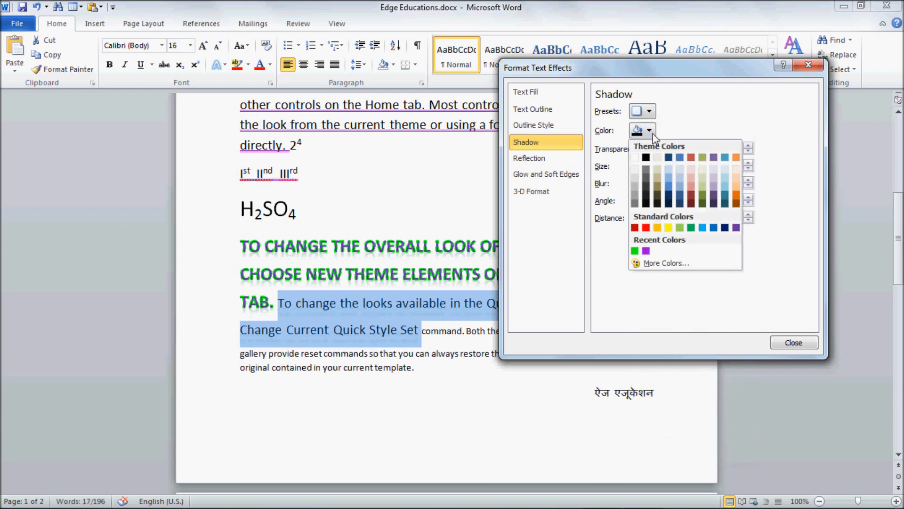
click(646, 229)
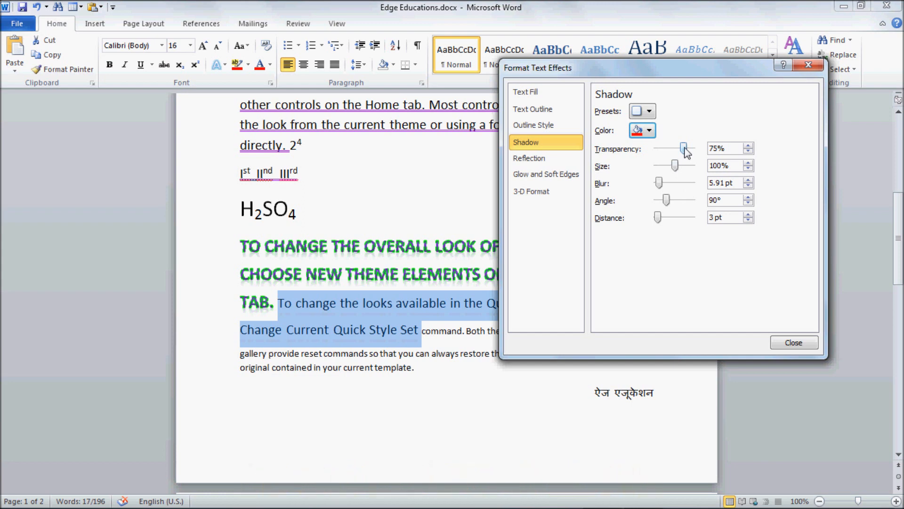
drag(686, 149, 654, 152)
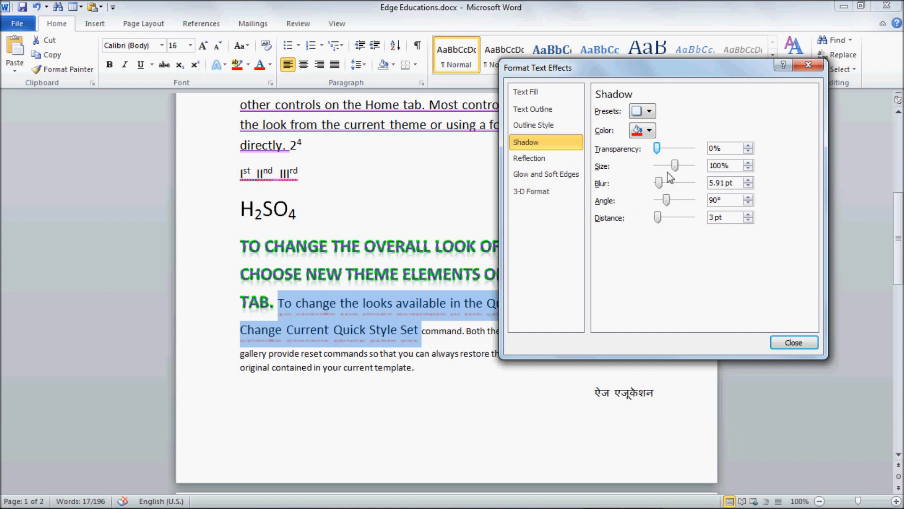
- Try a text shadow size of 116%, reduce it to 90%, and set the blur to 12 pt
drag(675, 172, 679, 173)
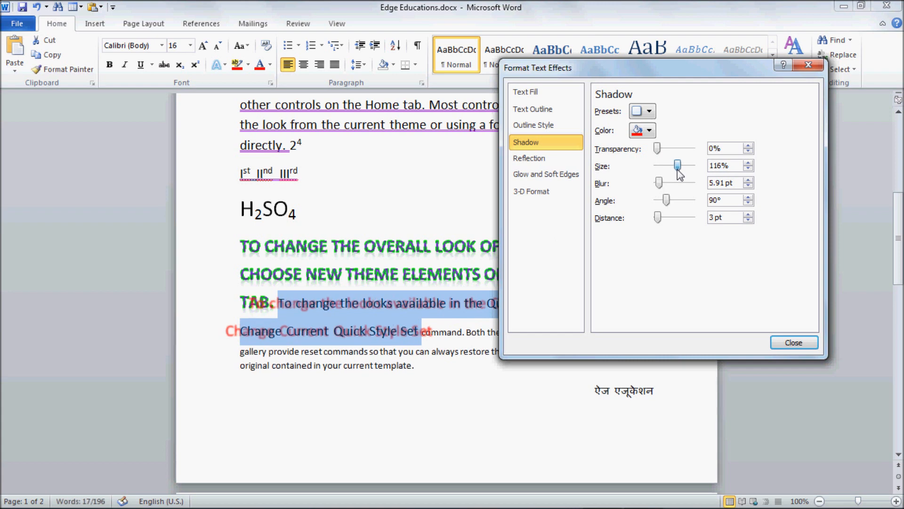
mouse_move(679, 174)
mouse_down()
mouse_move(686, 177)
mouse_move(675, 175)
mouse_up()
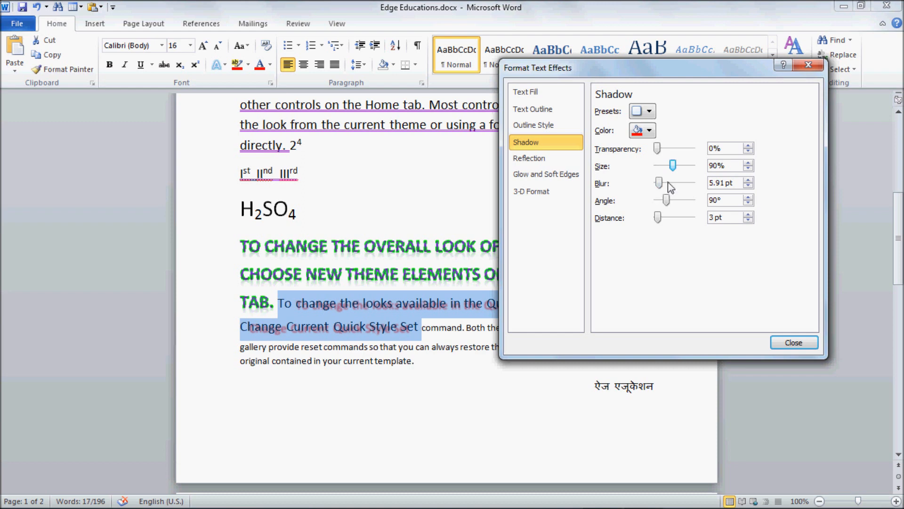
drag(660, 183, 668, 185)
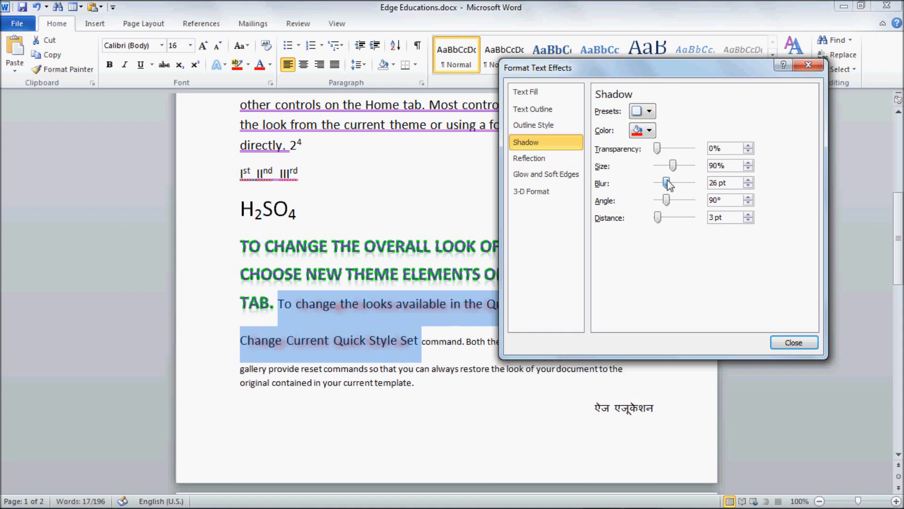
drag(670, 184, 663, 188)
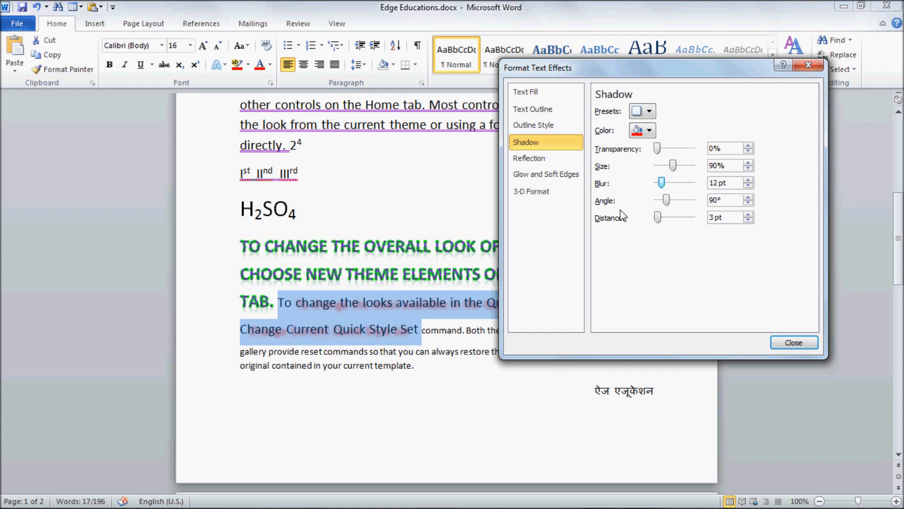
- Set the text shadow's angle to 202° and its blur to 5 pt
drag(667, 200, 679, 200)
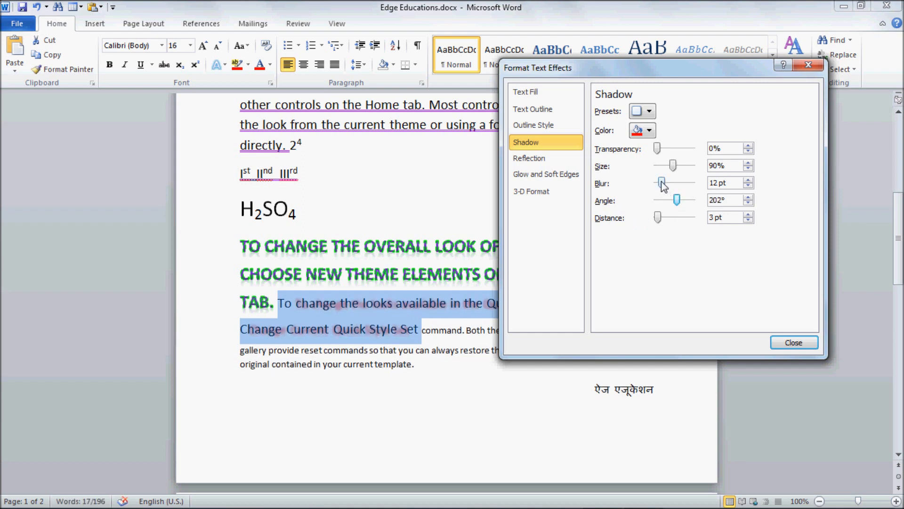
drag(660, 180, 652, 185)
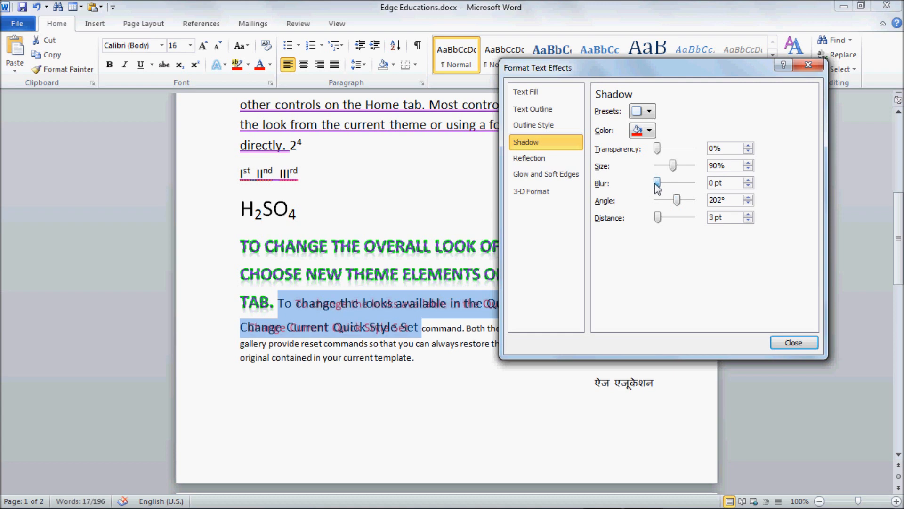
drag(657, 184, 660, 184)
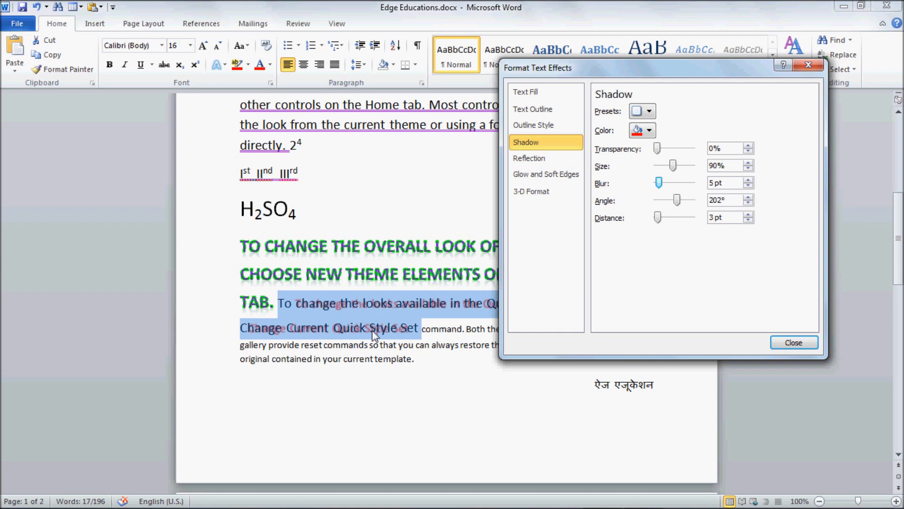
- Set the text shadow's angle to 30° and its distance to 65 pt, and close the text effects settings
mouse_move(679, 203)
mouse_down()
mouse_move(696, 205)
mouse_move(663, 208)
mouse_up()
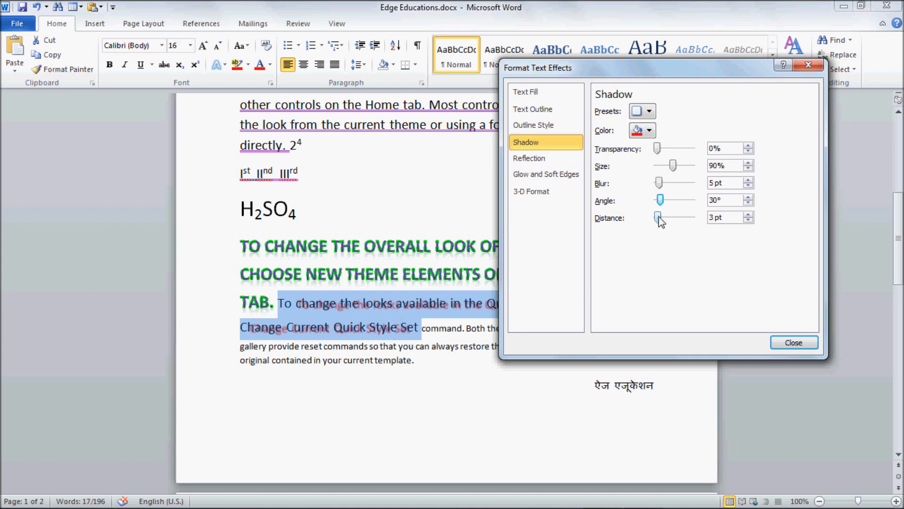
drag(659, 218, 670, 219)
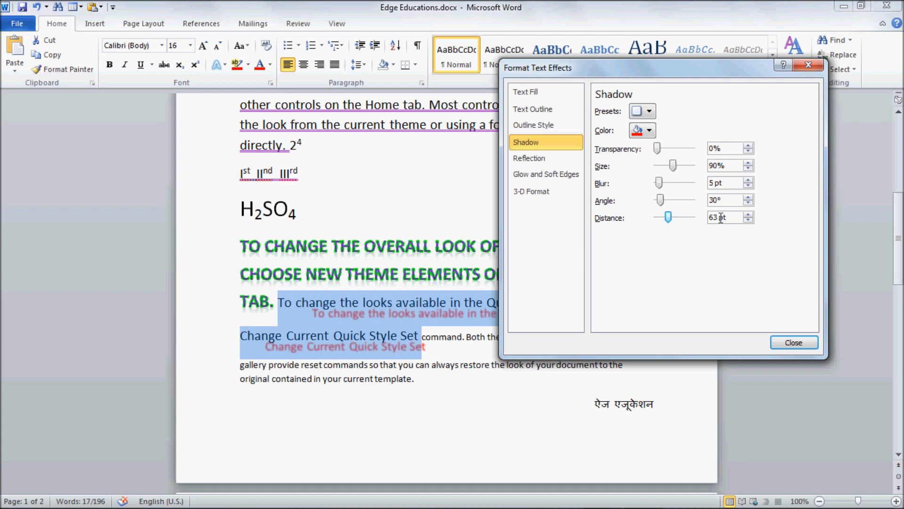
click(748, 215)
click(748, 214)
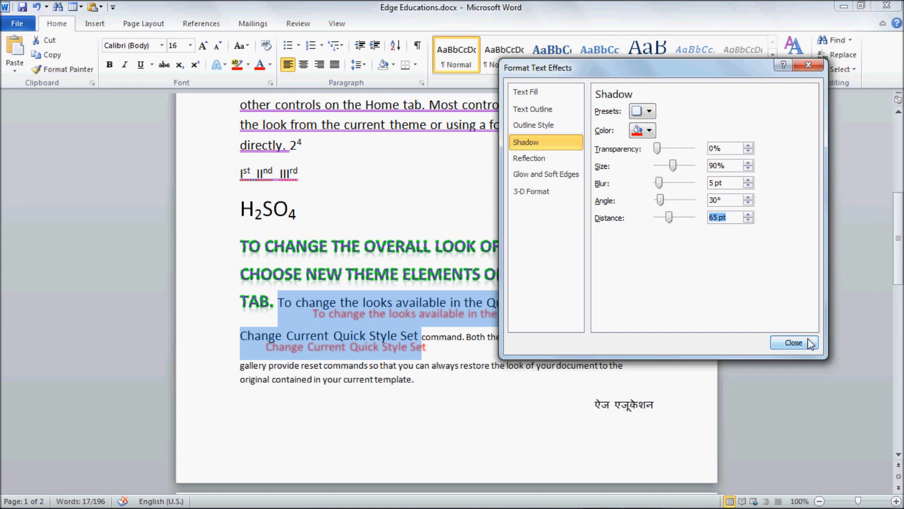
click(794, 343)
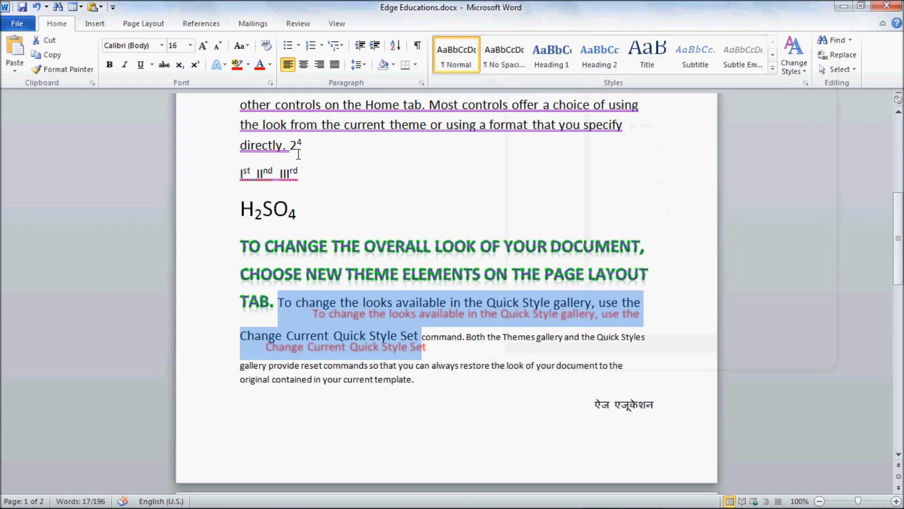
click(225, 65)
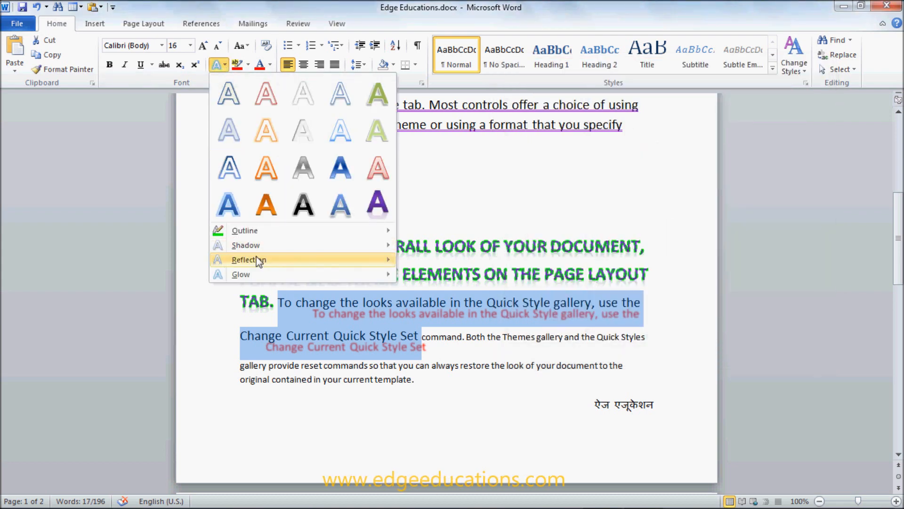
mouse_move(258, 264)
click(337, 388)
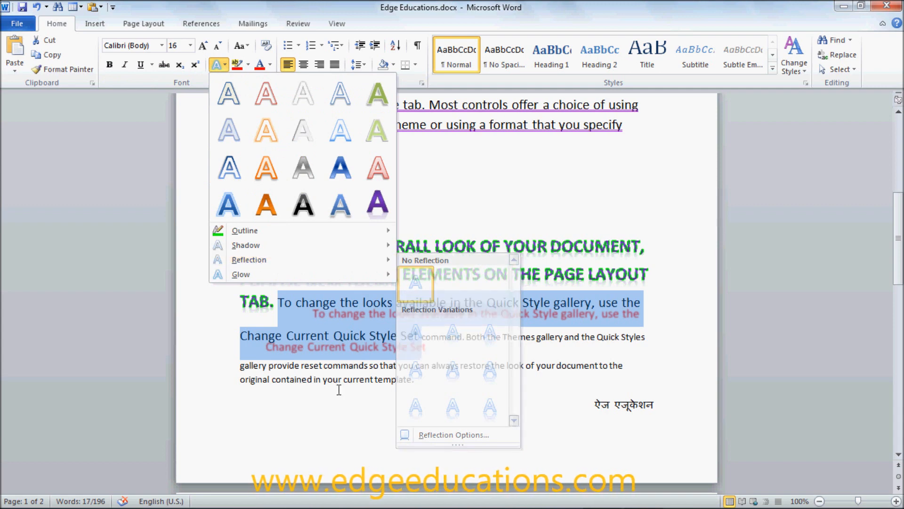
click(476, 340)
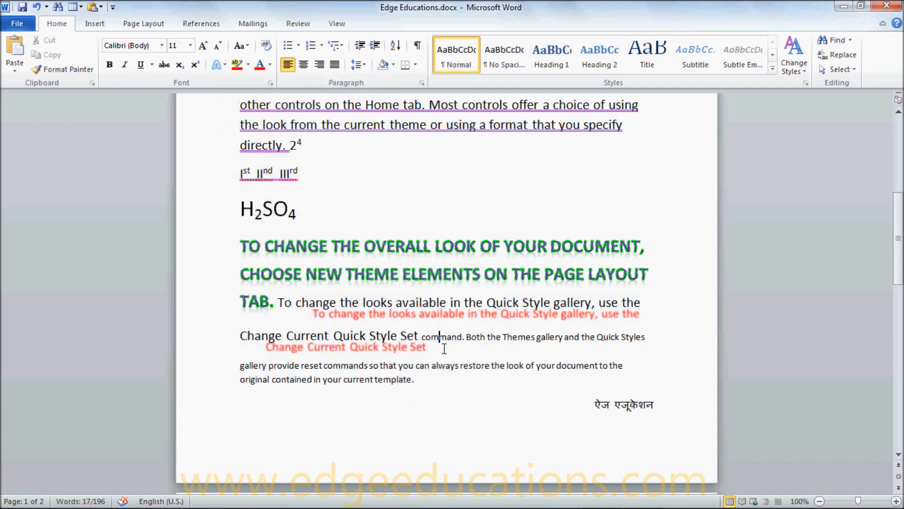
- Select the text "Themes gallery and the Quick Styles" and apply the third reflection variation in the last row
drag(504, 337, 666, 349)
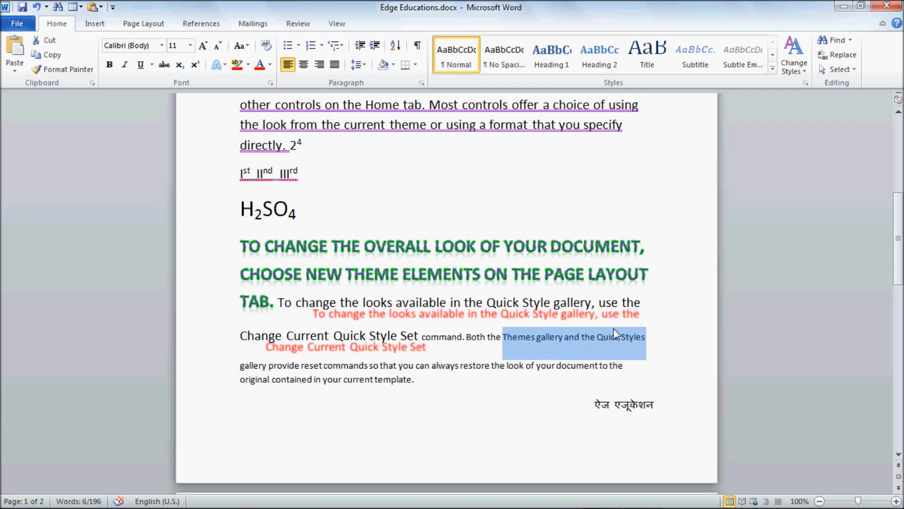
click(219, 65)
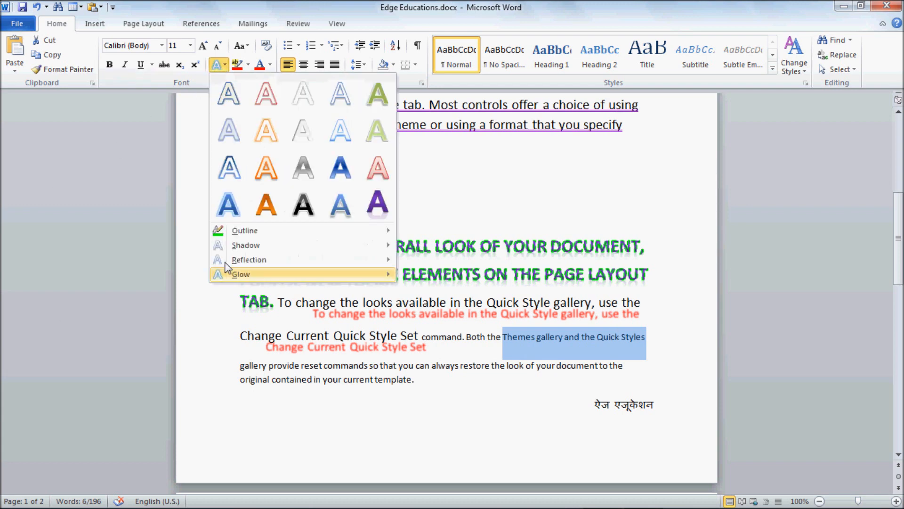
mouse_move(262, 260)
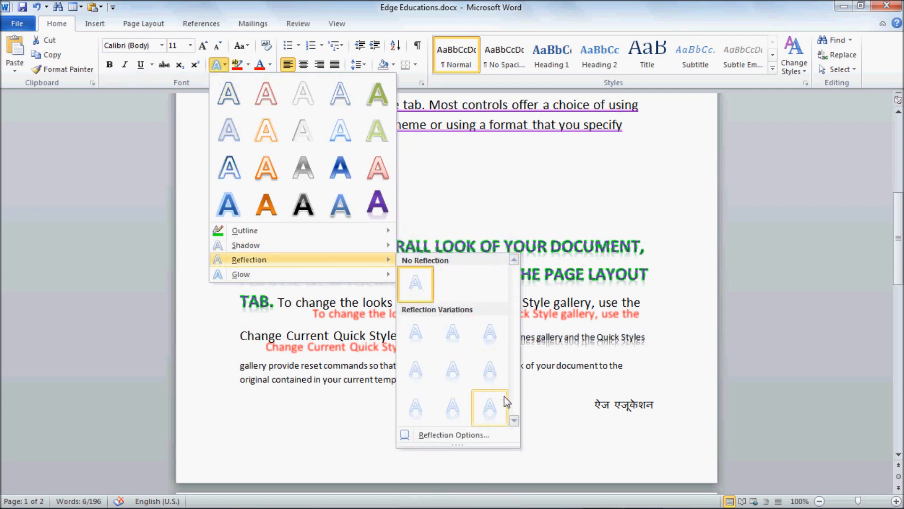
click(494, 411)
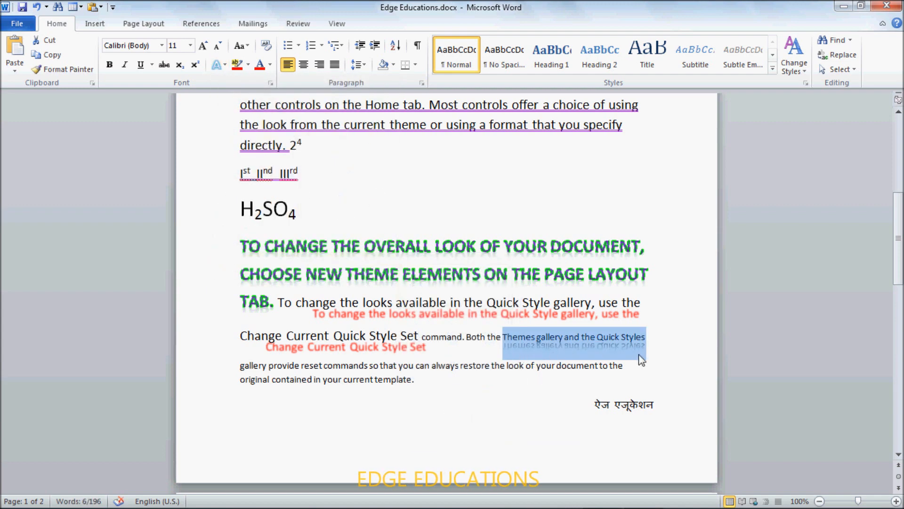
- Enlarge the reflected "Themes gallery and the Quick Styles" text to font size 22
click(203, 46)
click(202, 46)
click(202, 46)
click(203, 46)
click(203, 46)
click(202, 45)
- Insert a page break just before the enlarged "Themes gallery" text
scroll(523, 315, down, 2)
click(507, 278)
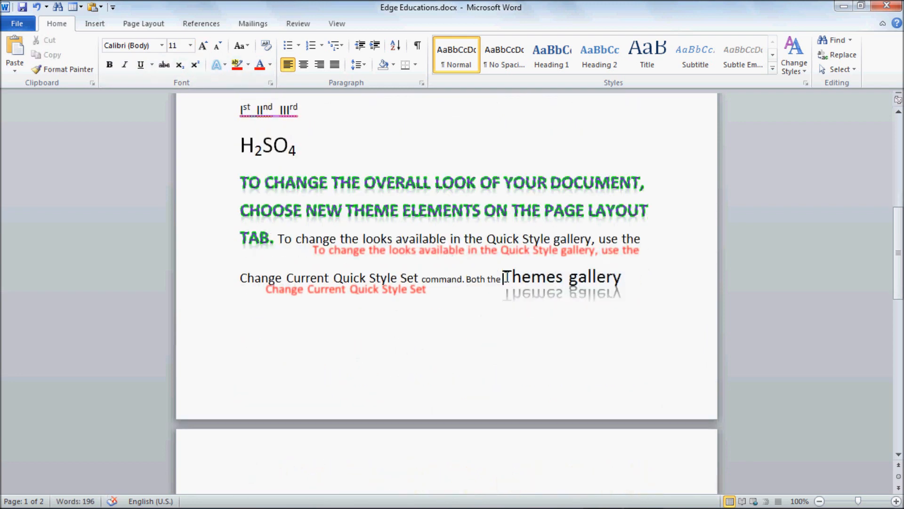
key(ctrl+Return)
scroll(475, 280, down, 3)
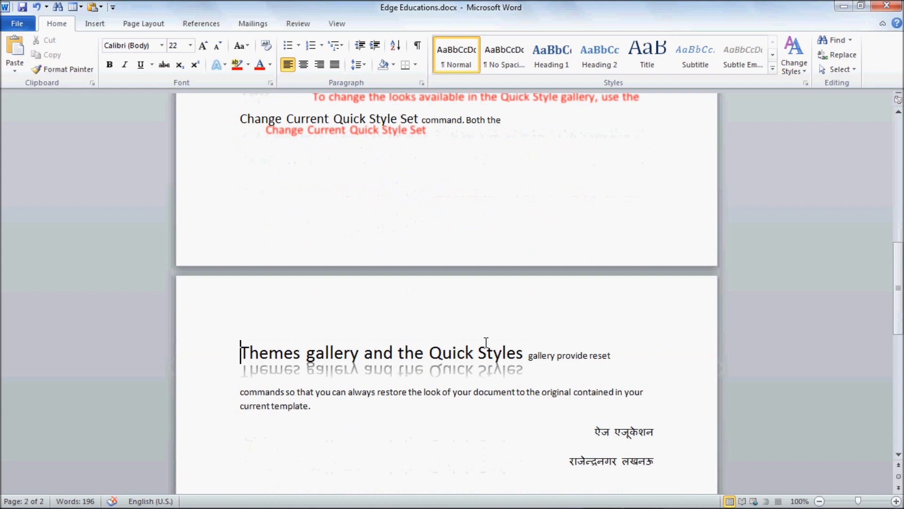
- Select "Themes gallery and the Quick Styles" and apply the first reflection preset in the second row through the reflection options
drag(527, 357, 240, 357)
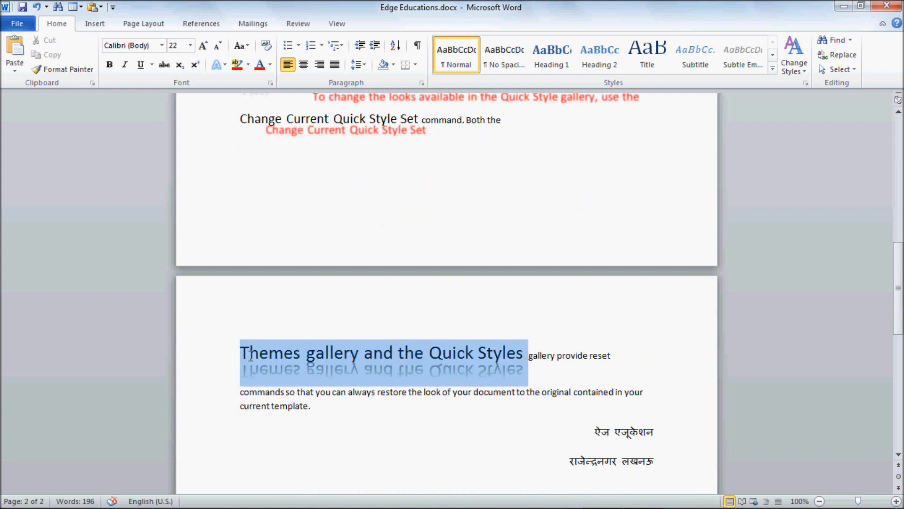
click(222, 69)
mouse_move(261, 259)
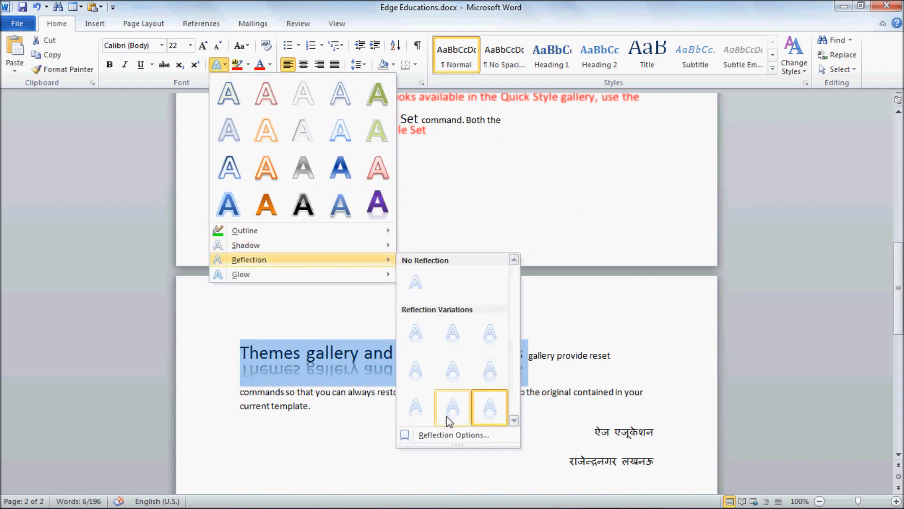
click(451, 436)
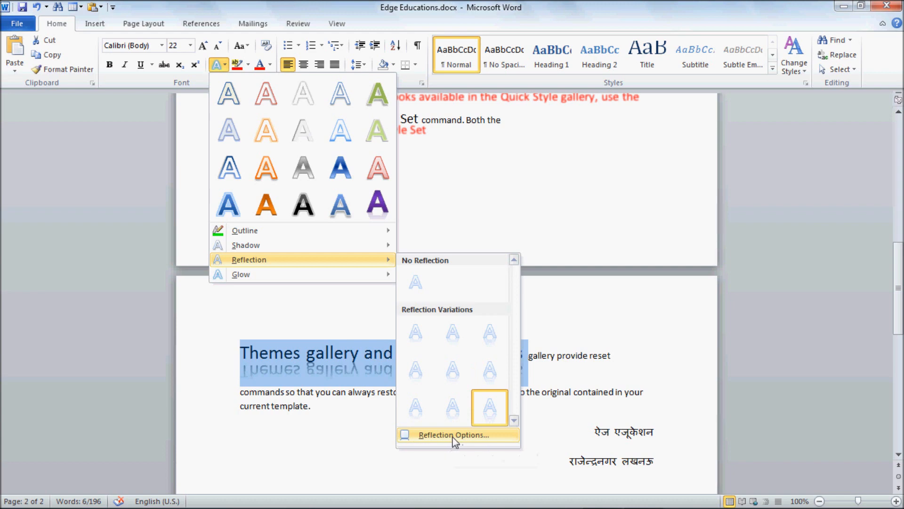
drag(596, 64, 579, 40)
click(626, 87)
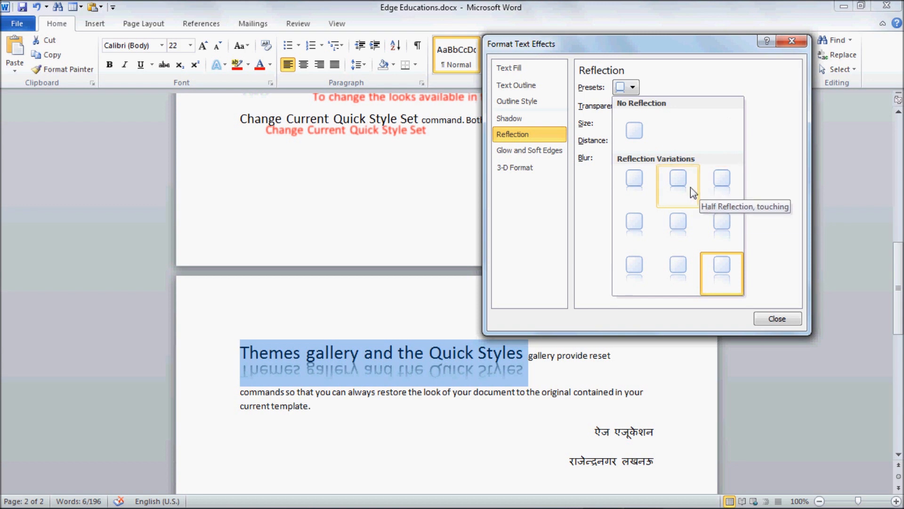
click(646, 232)
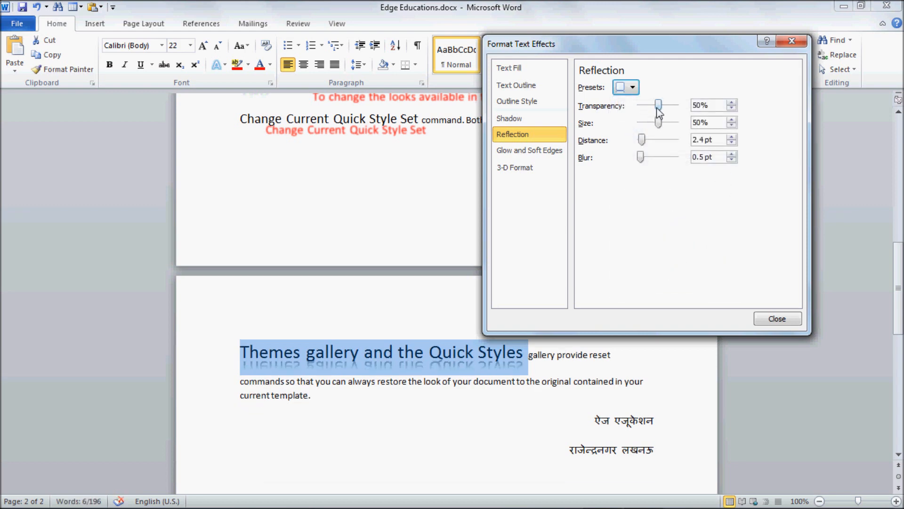
- Set the reflection's transparency to 35%, size to 63%, distance to 8 pt and blur to 8 pt, and close the text effects settings
mouse_move(658, 112)
mouse_down()
mouse_move(677, 113)
mouse_move(645, 113)
mouse_up()
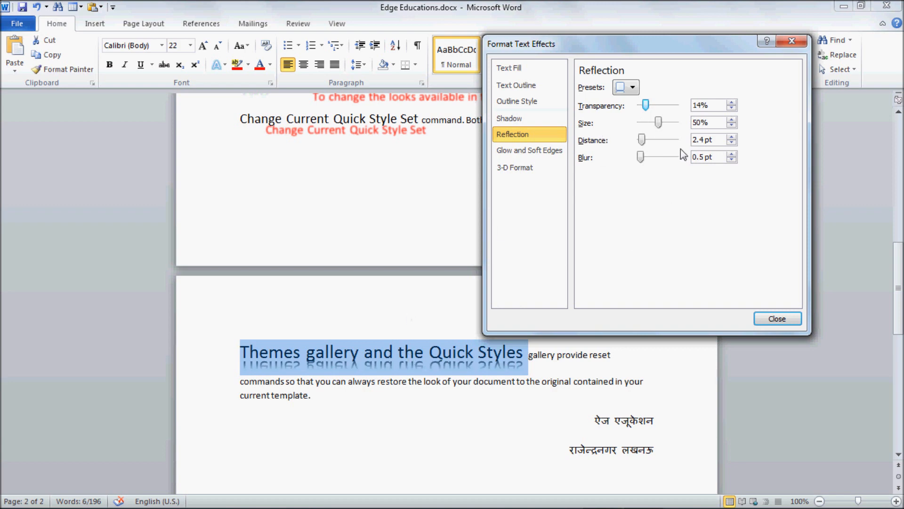
drag(659, 124, 650, 106)
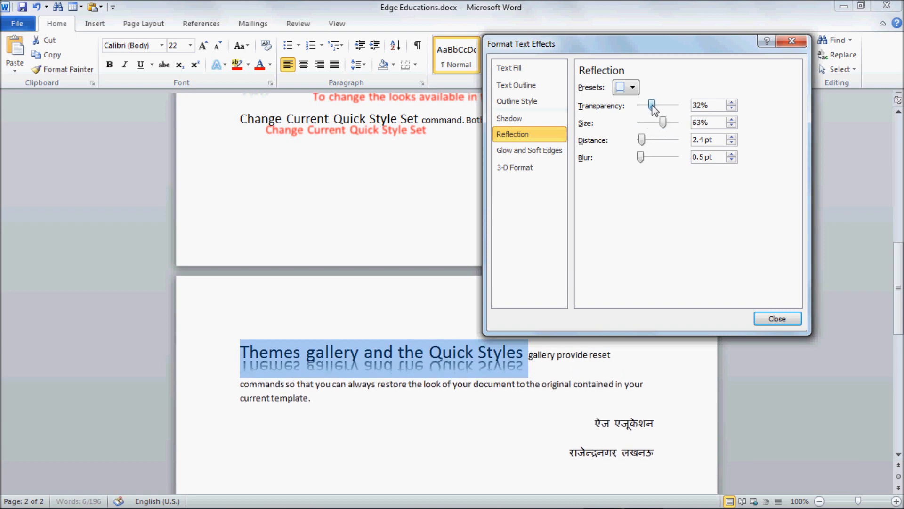
mouse_move(640, 140)
mouse_down()
mouse_move(662, 143)
mouse_move(644, 143)
mouse_up()
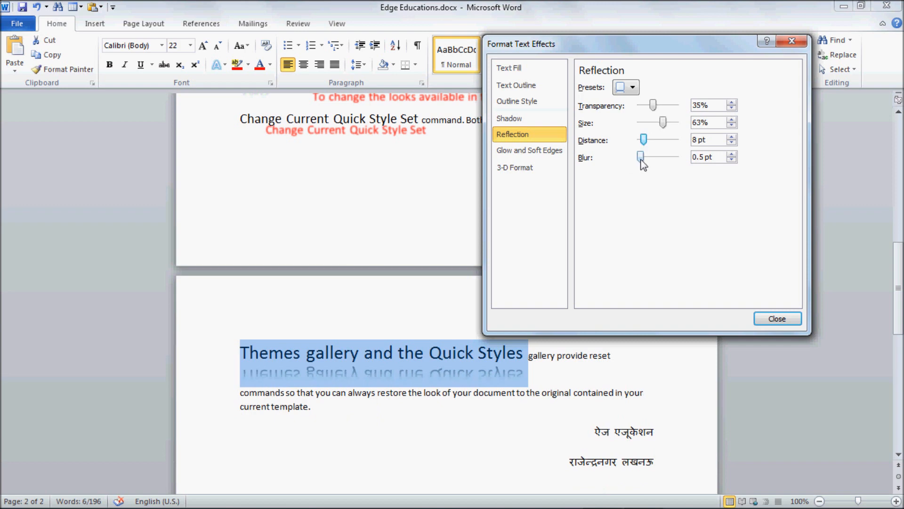
drag(641, 160, 644, 161)
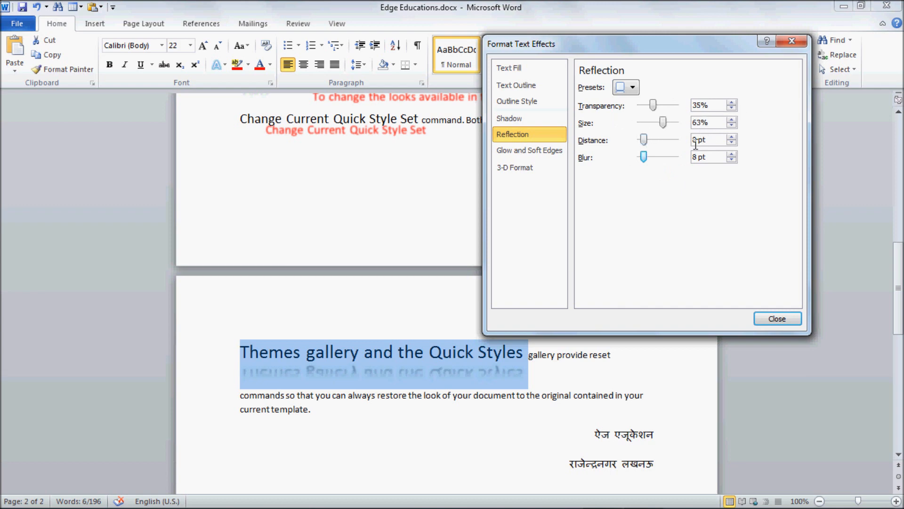
click(776, 318)
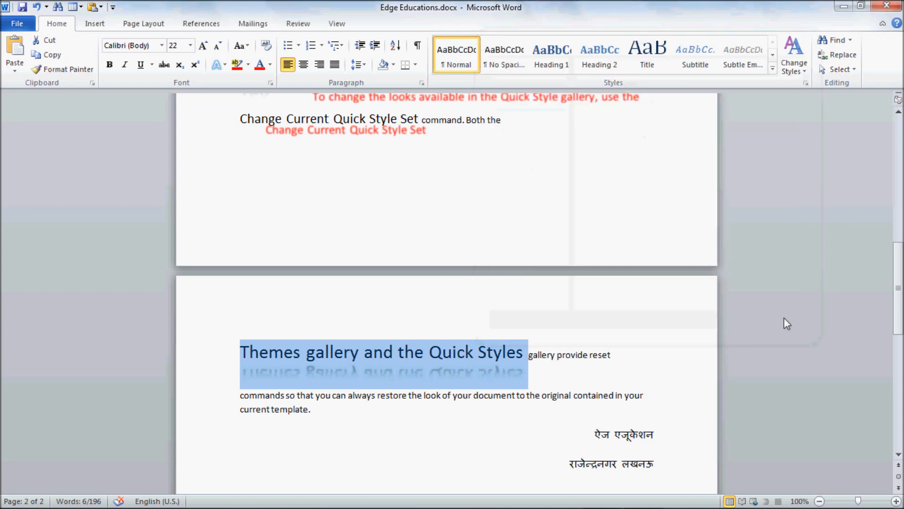
click(225, 66)
mouse_move(294, 264)
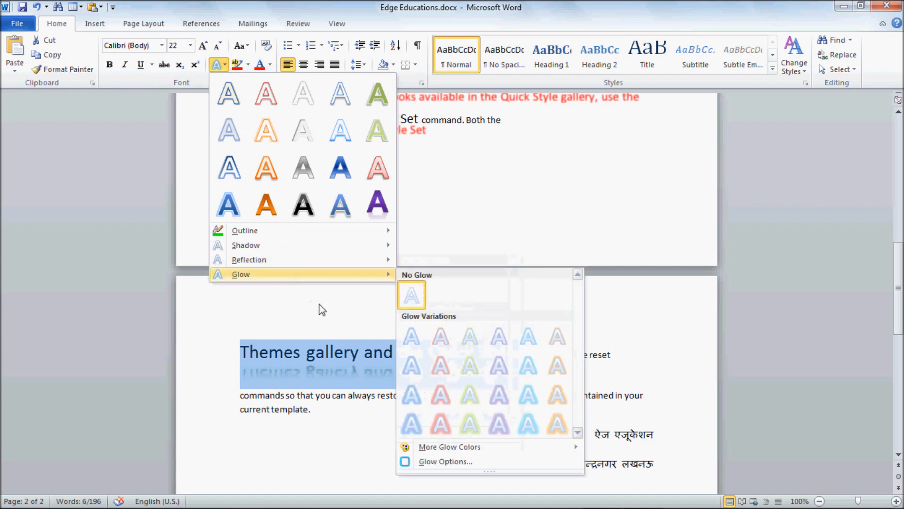
click(263, 304)
- Apply the orange 18 pt glow variation to the text "gallery provide reset commands so that you can always restore"
drag(529, 357, 408, 397)
click(214, 69)
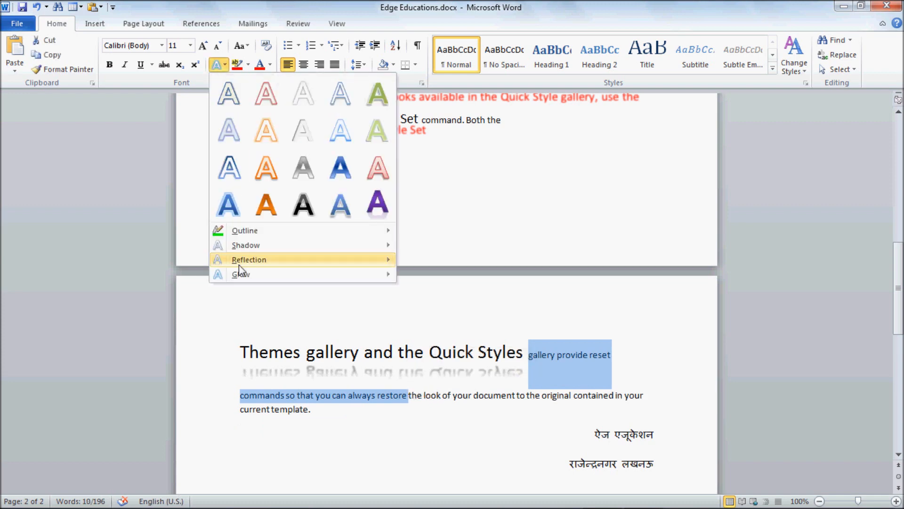
mouse_move(242, 278)
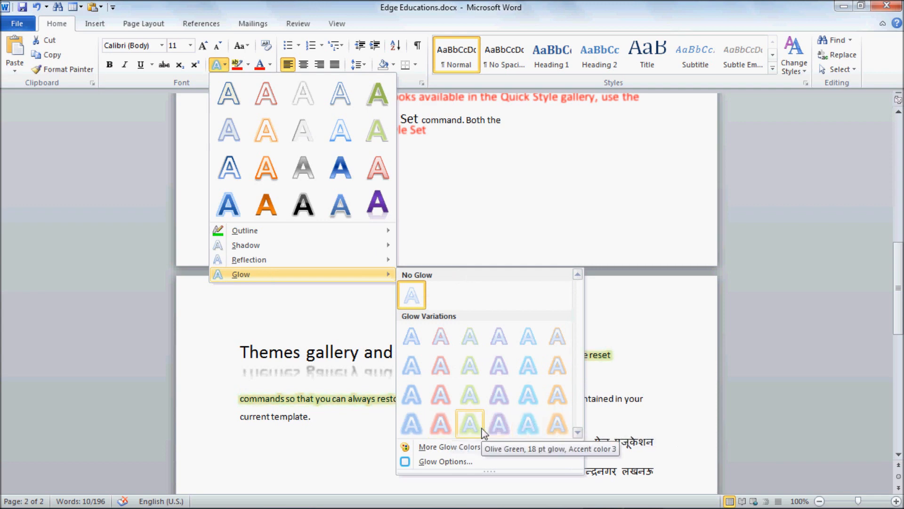
click(554, 429)
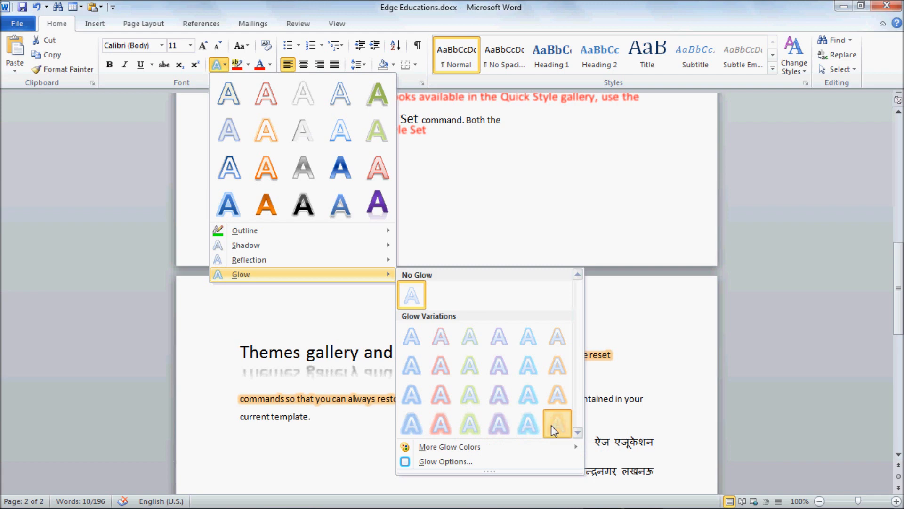
- Enlarge the glowing "gallery provide reset commands so that you can always restore" text to font size 20
click(203, 46)
click(203, 46)
click(203, 46)
click(203, 46)
click(203, 47)
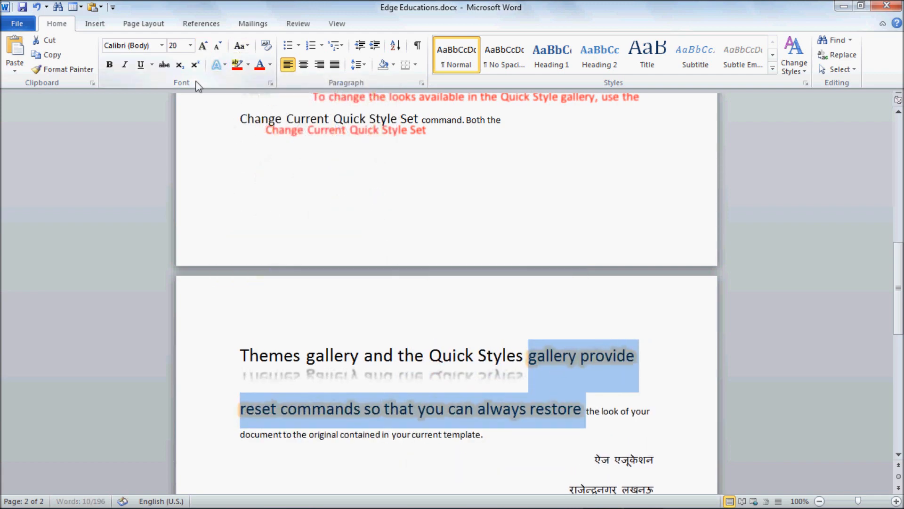
- Open the glow options for the selected text and change the glow colour to standard red
click(221, 67)
mouse_move(319, 275)
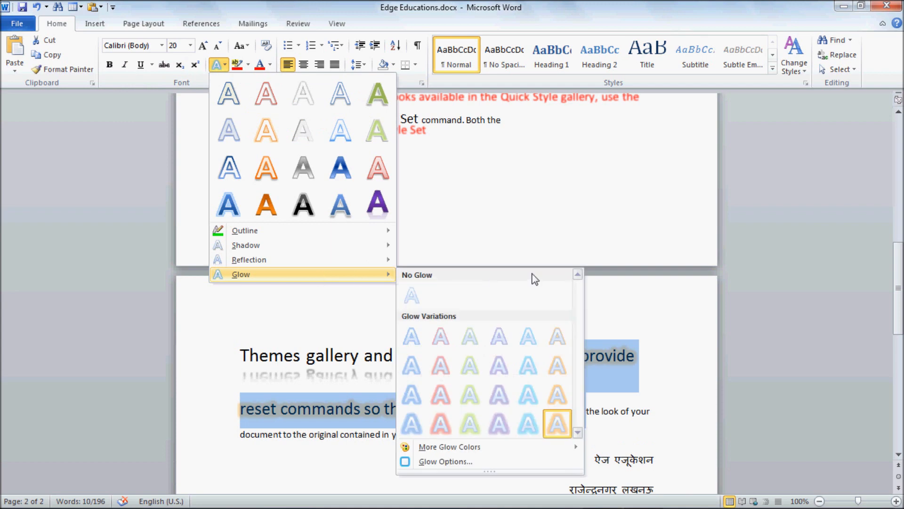
click(453, 462)
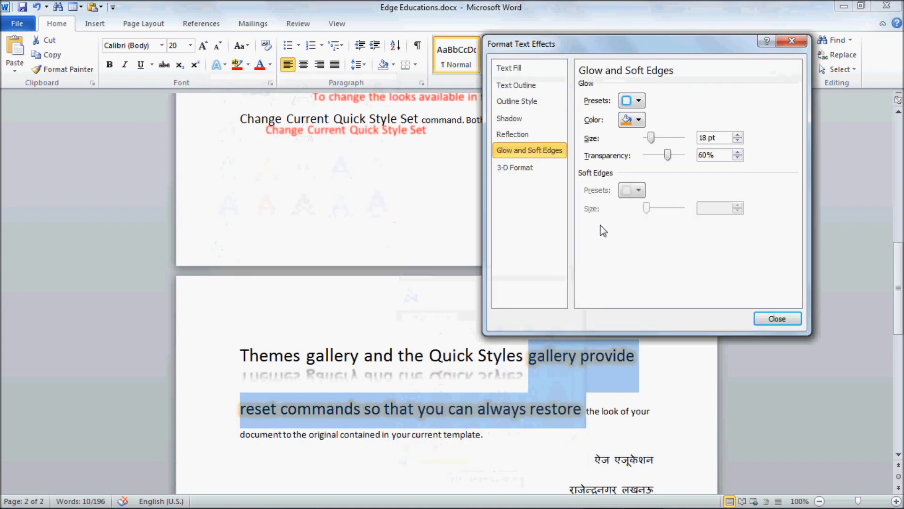
click(635, 105)
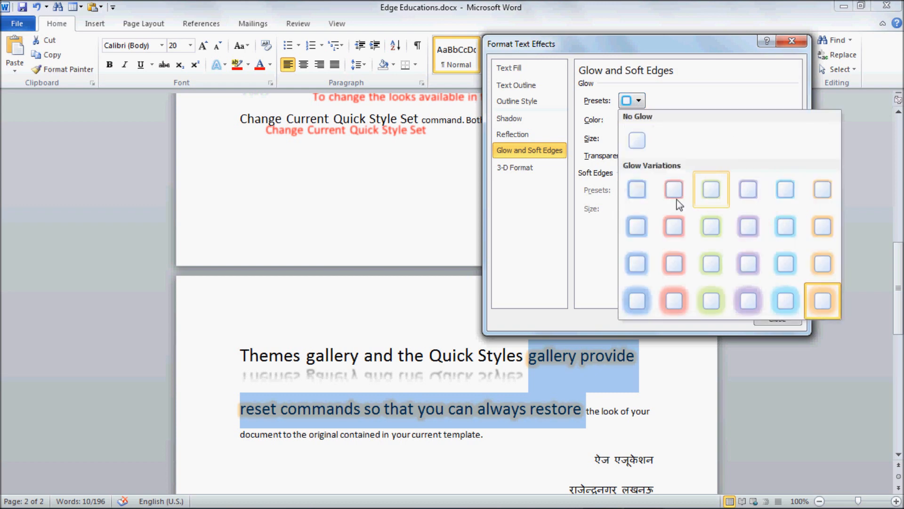
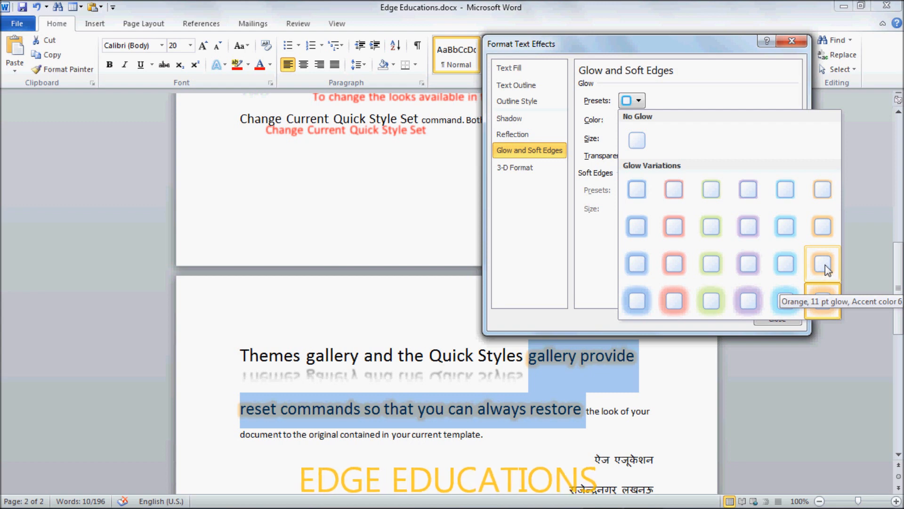
click(630, 121)
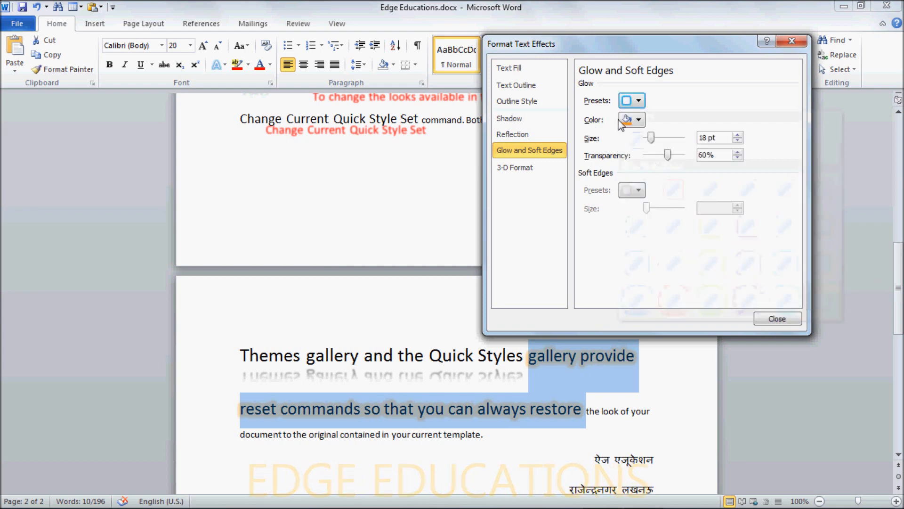
click(634, 122)
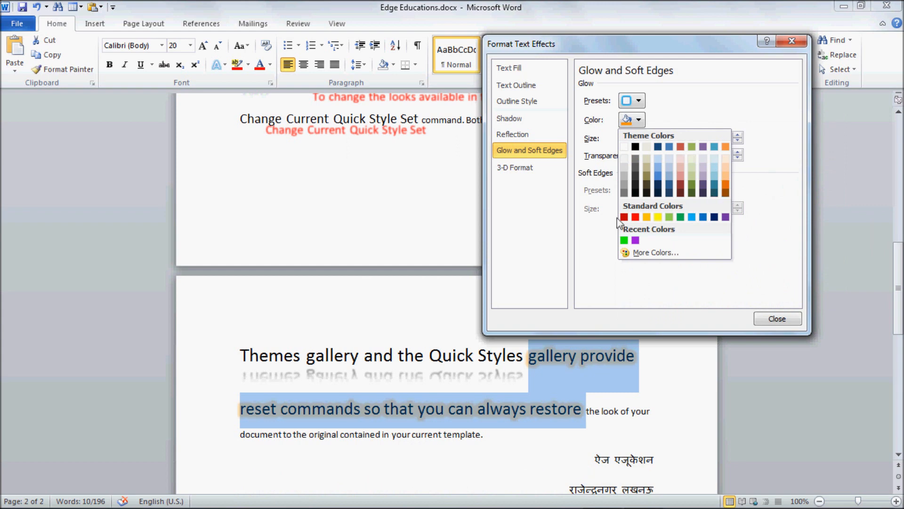
click(635, 217)
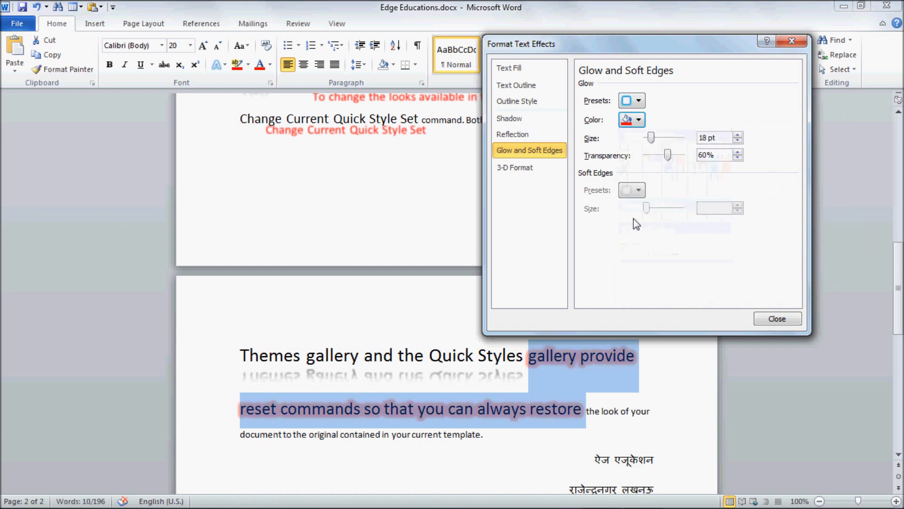
click(632, 122)
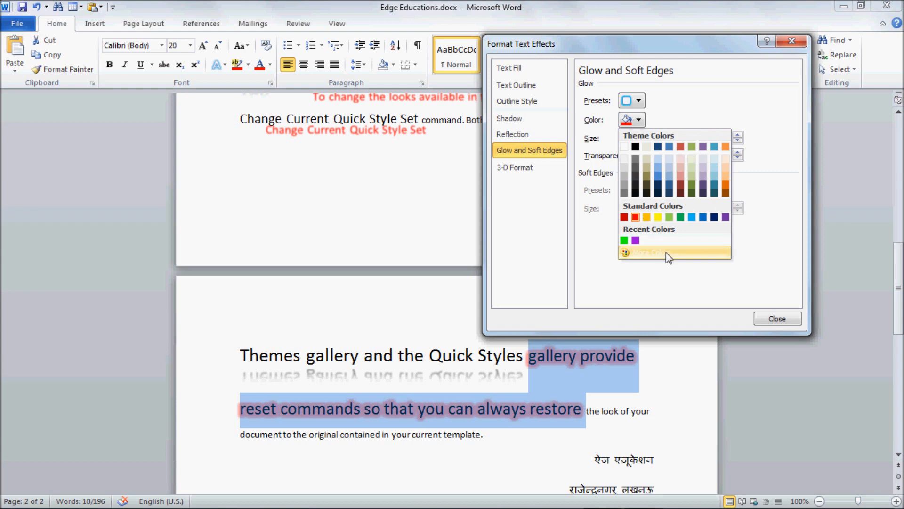
click(593, 212)
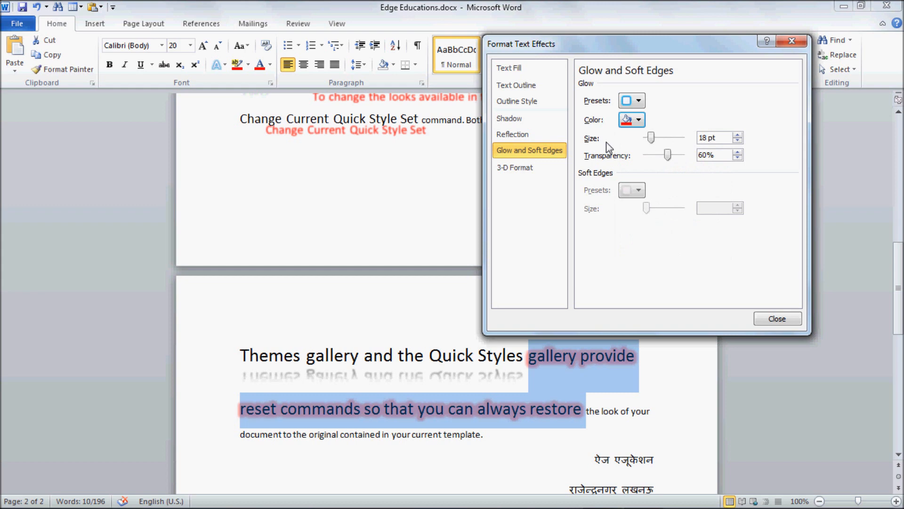
- Set the glow's size to 54 pt and its transparency to 45%, and close the text effects settings
drag(651, 139, 670, 141)
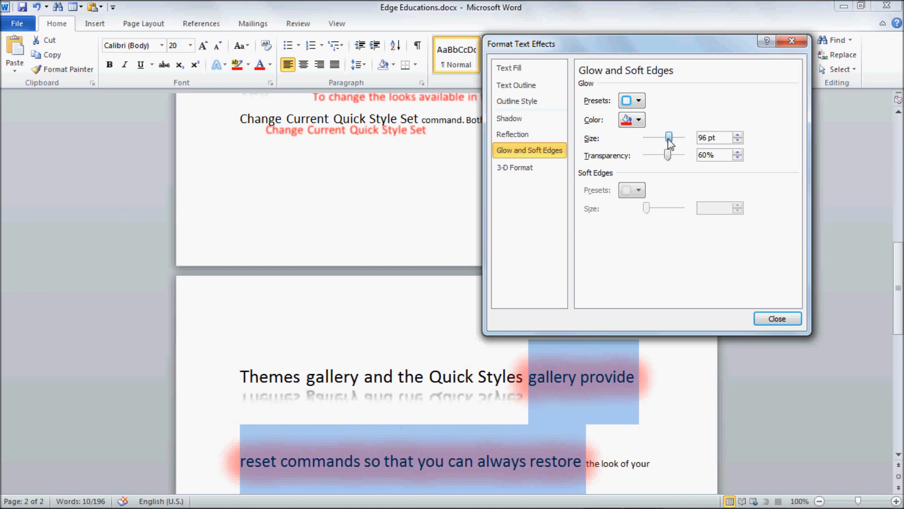
drag(668, 139, 660, 137)
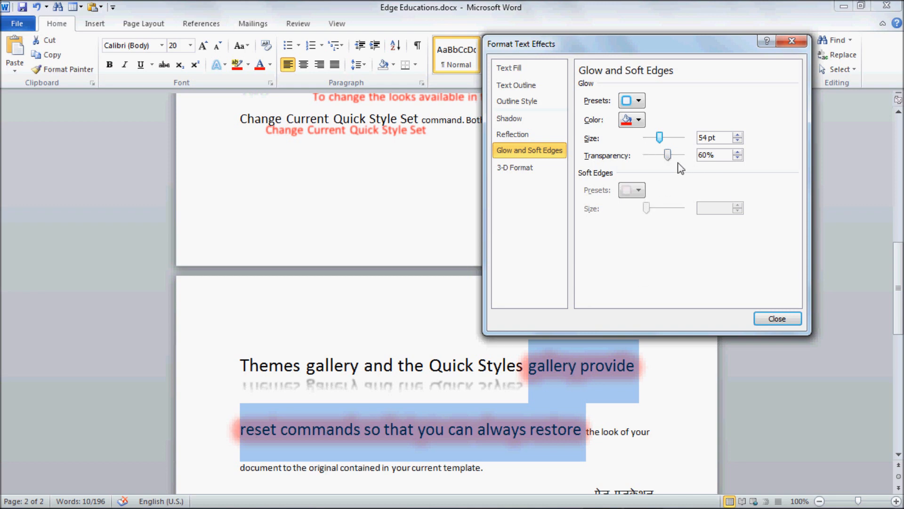
mouse_move(669, 157)
mouse_down()
mouse_move(682, 157)
mouse_move(651, 157)
mouse_move(665, 157)
mouse_up()
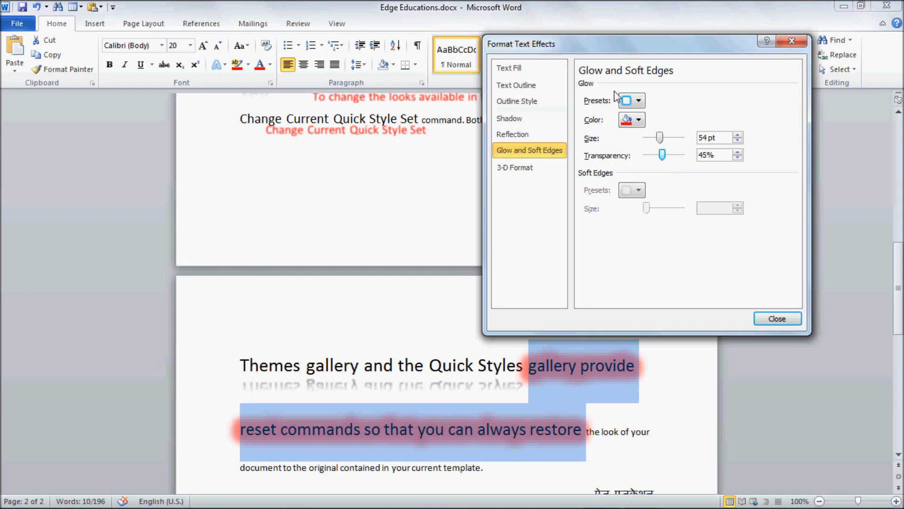
click(777, 318)
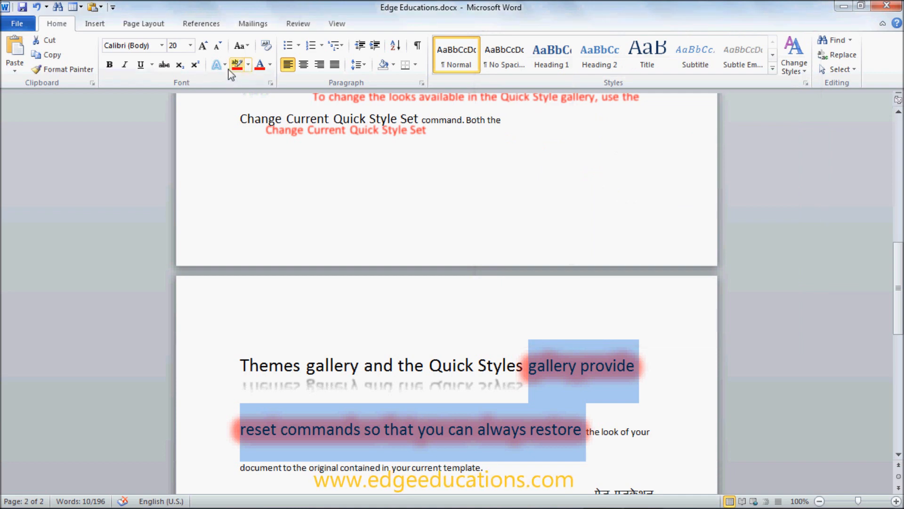
- Review the font formatting and text effects applied across both pages of the document
click(224, 66)
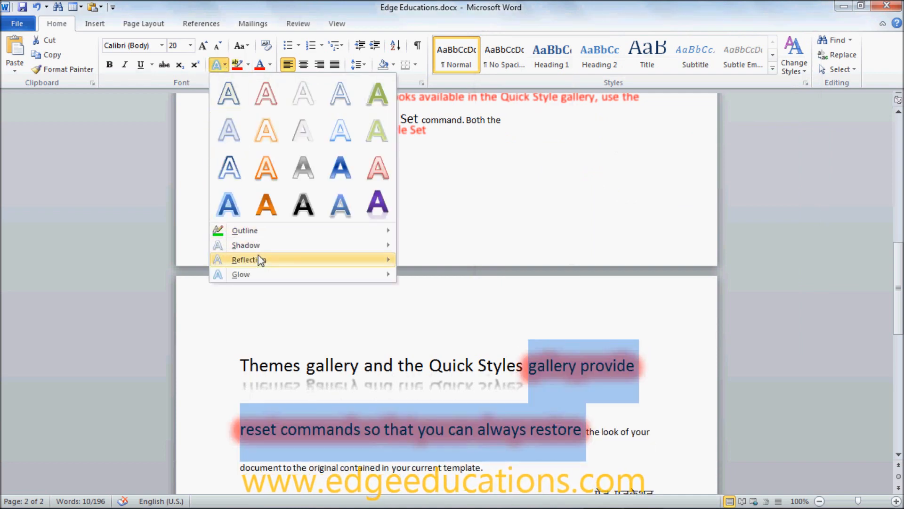
click(366, 369)
scroll(366, 370, up, 10)
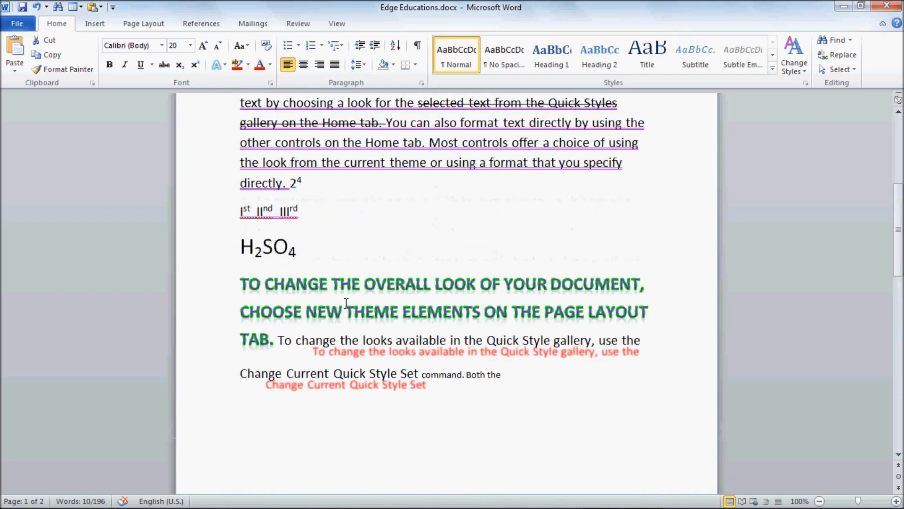
scroll(346, 302, up, 5)
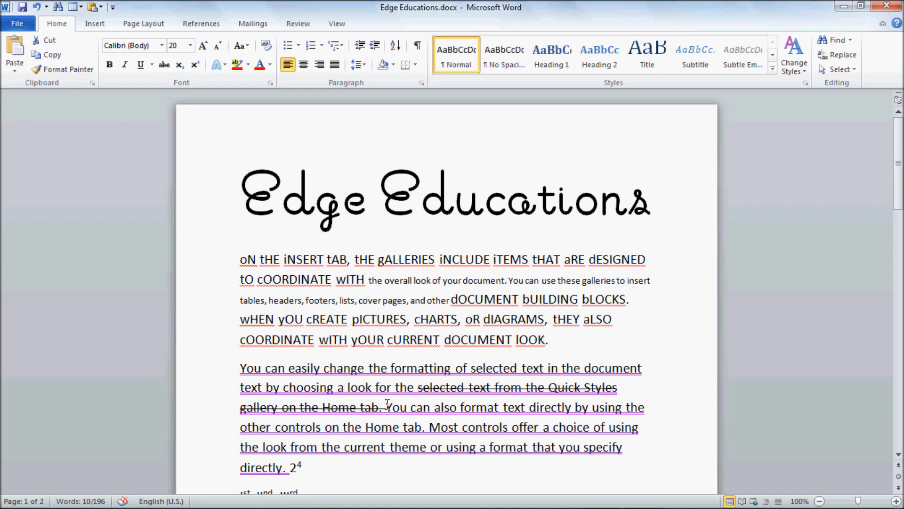
scroll(360, 416, down, 5)
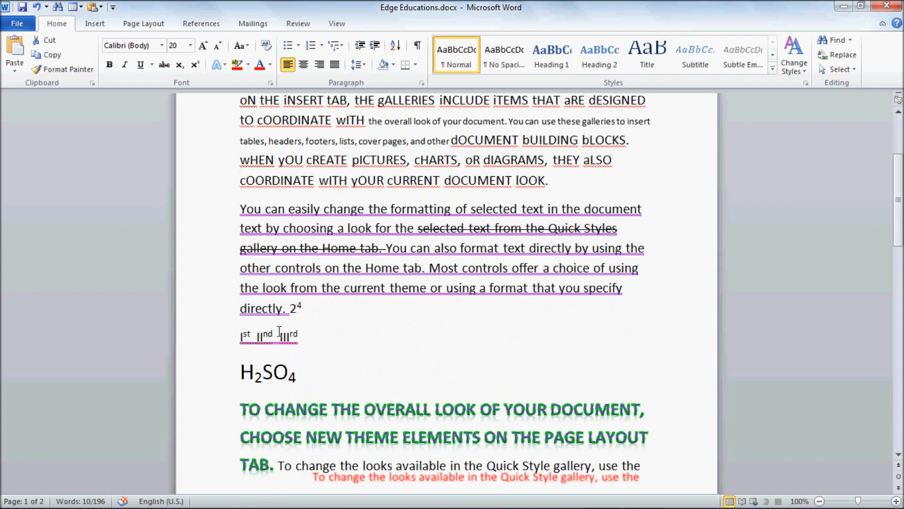
scroll(361, 434, down, 2)
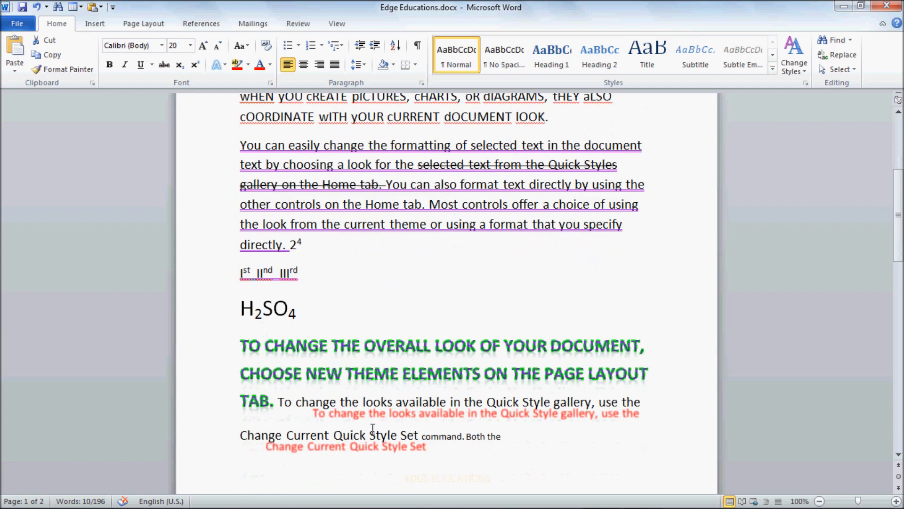
scroll(384, 433, down, 2)
scroll(385, 433, down, 9)
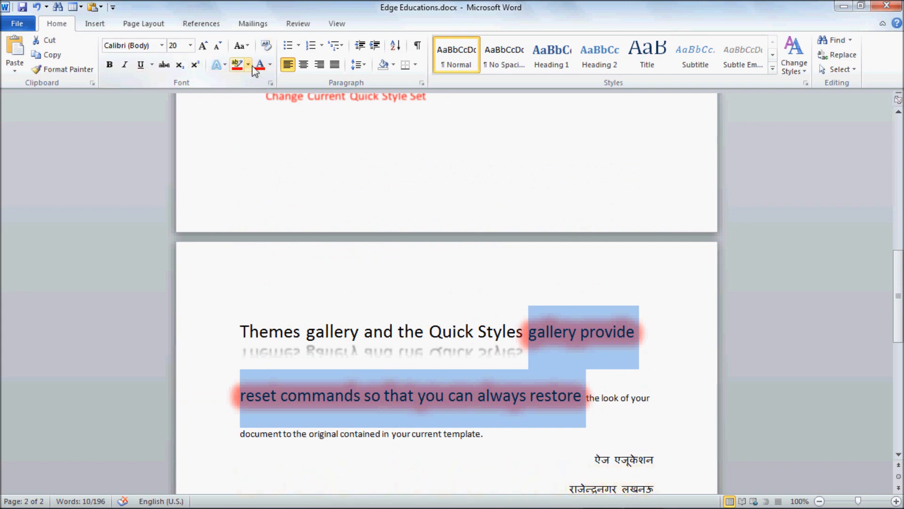
scroll(525, 363, down, 3)
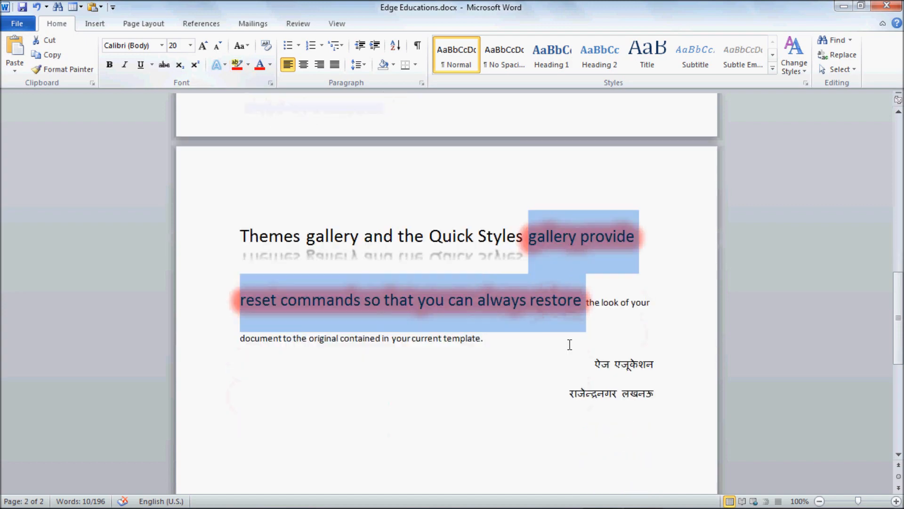
- Highlight the phrase "Most controls offer a choice of using" in the underlined paragraph in yellow
click(625, 304)
scroll(432, 373, up, 15)
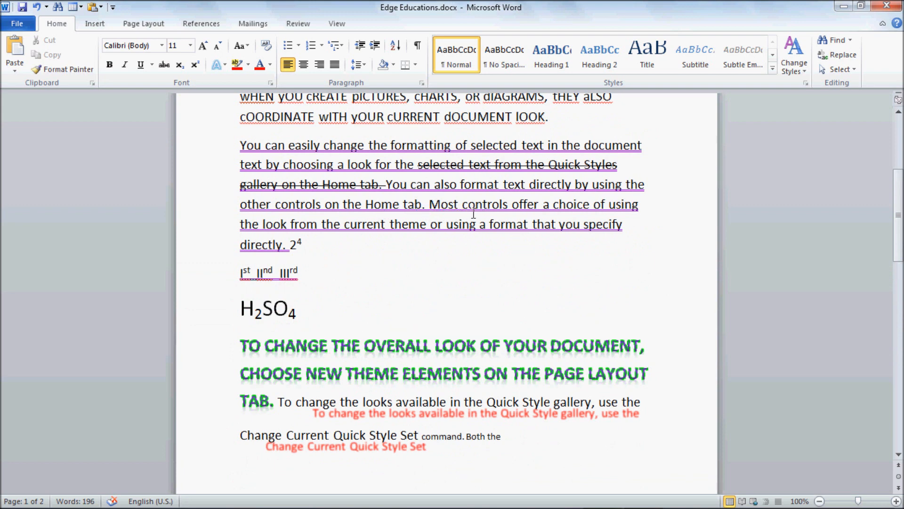
click(249, 65)
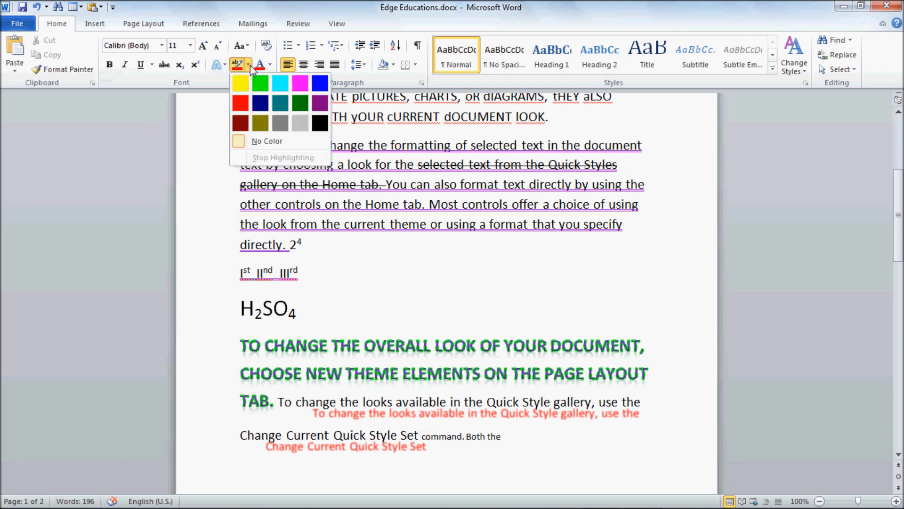
click(244, 84)
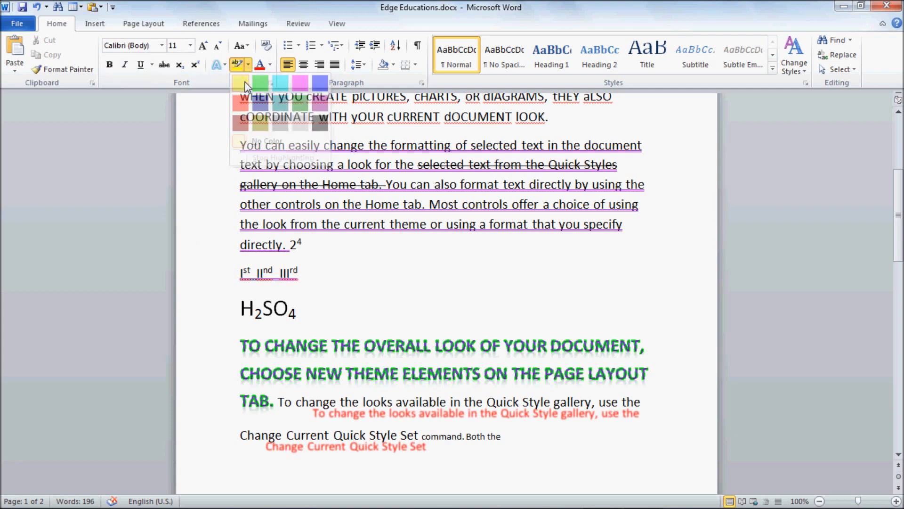
drag(430, 204, 646, 203)
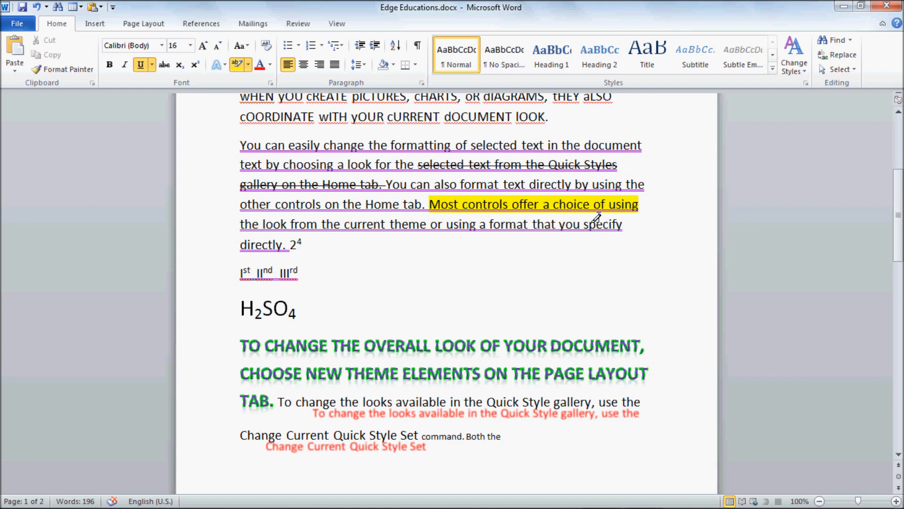
- Highlight the passage from "the look from the current theme" through "directly. 2⁴" in pink, and stop highlighting
click(248, 65)
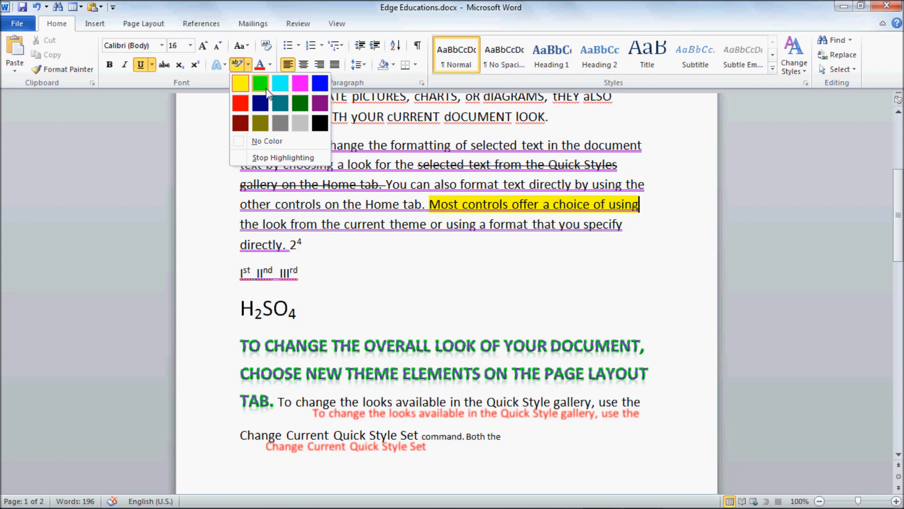
click(297, 88)
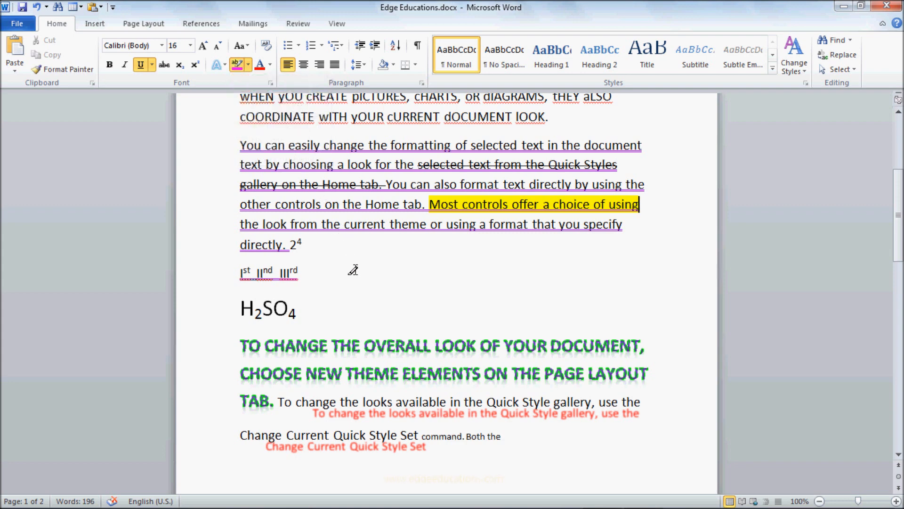
mouse_move(303, 243)
mouse_down()
mouse_move(263, 239)
mouse_move(241, 224)
mouse_up()
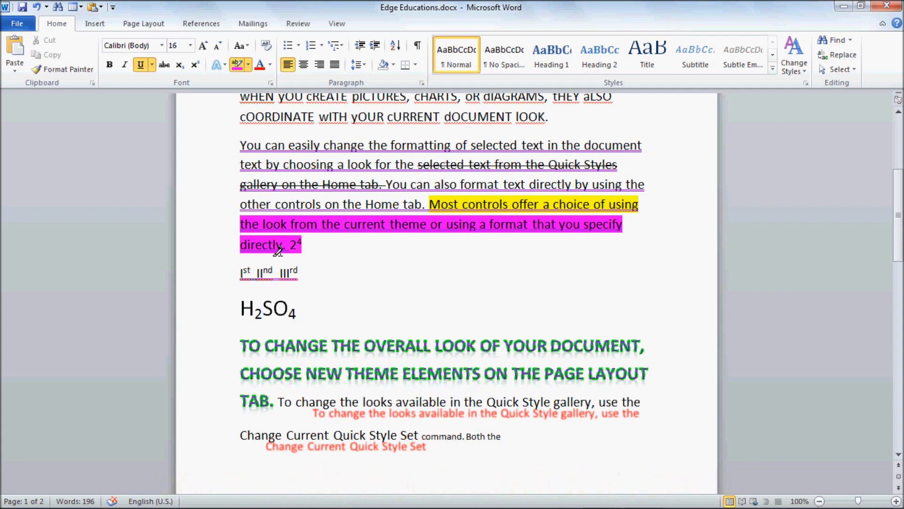
click(248, 66)
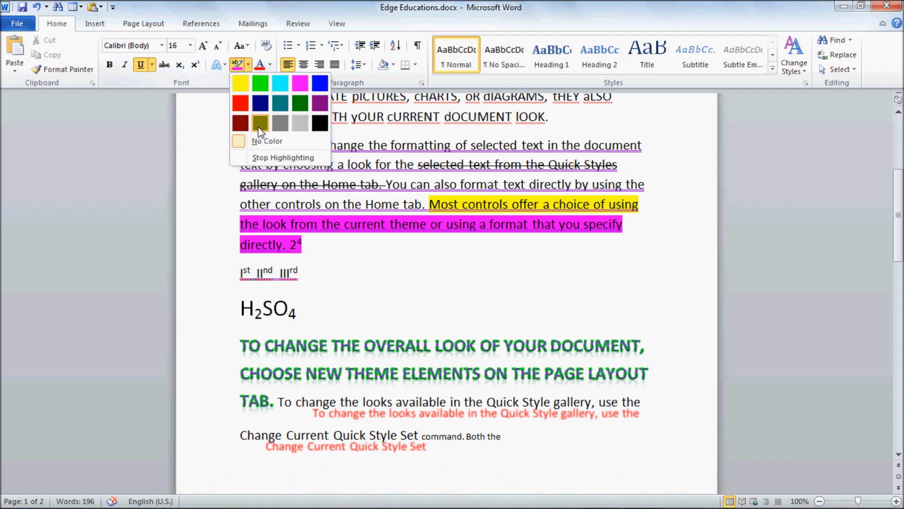
click(267, 158)
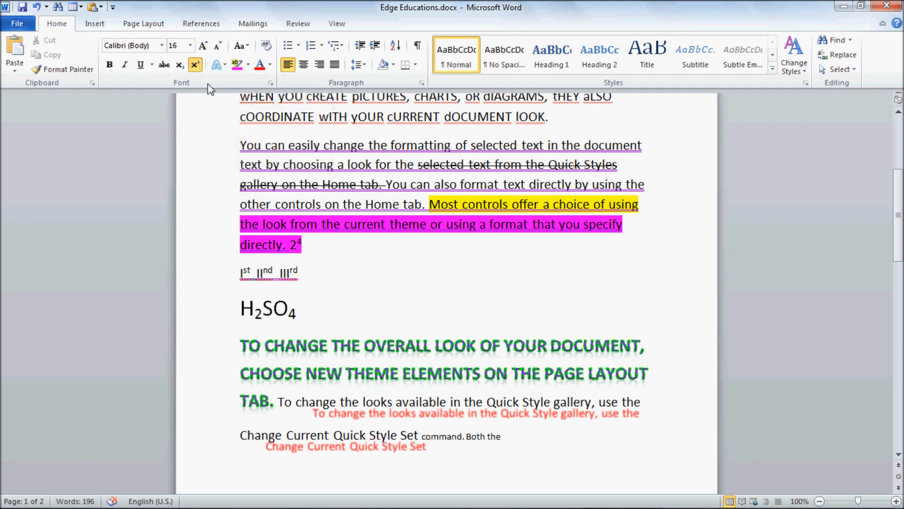
click(219, 64)
mouse_move(272, 246)
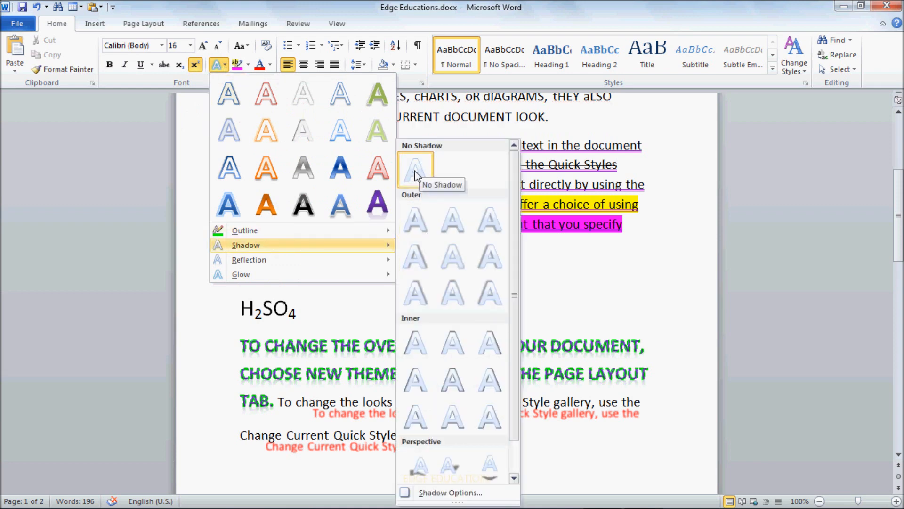
mouse_move(369, 262)
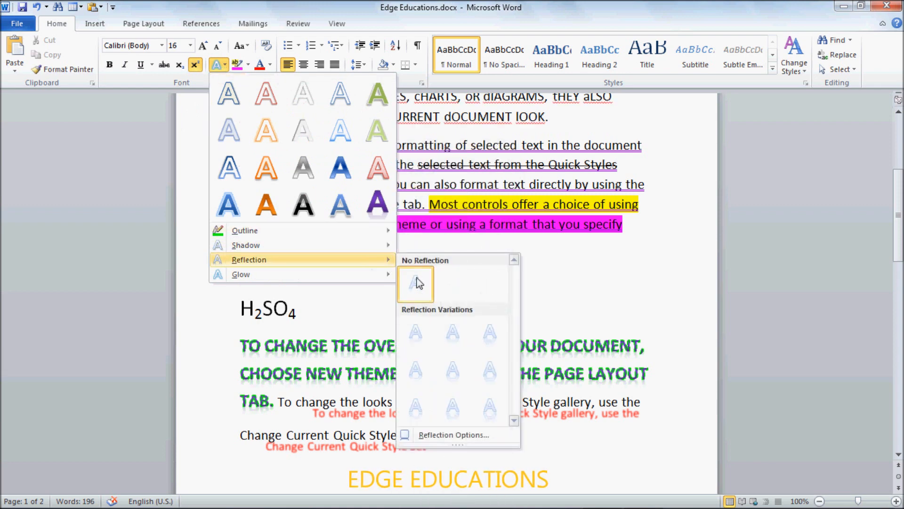
mouse_move(353, 274)
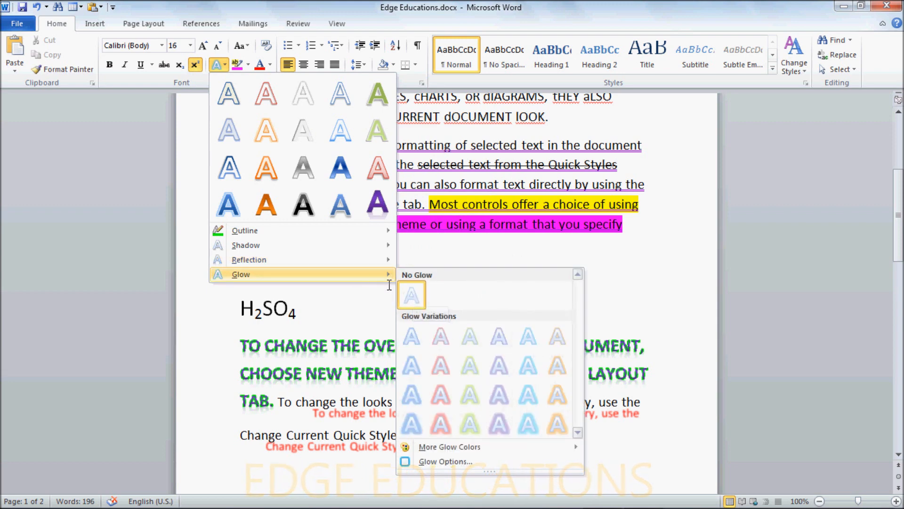
click(424, 236)
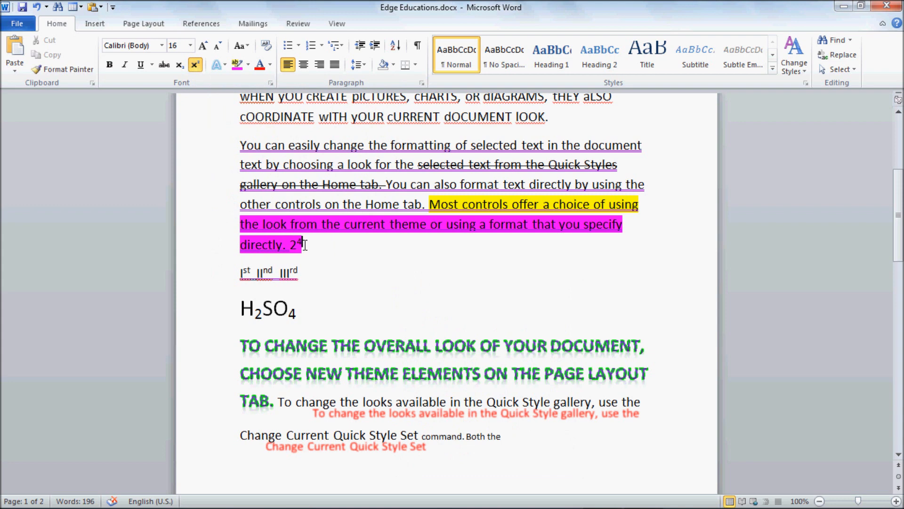
- Remove the pink highlight from the passage "the look from the current theme" through "directly. 2⁴"
drag(304, 245, 238, 222)
click(249, 66)
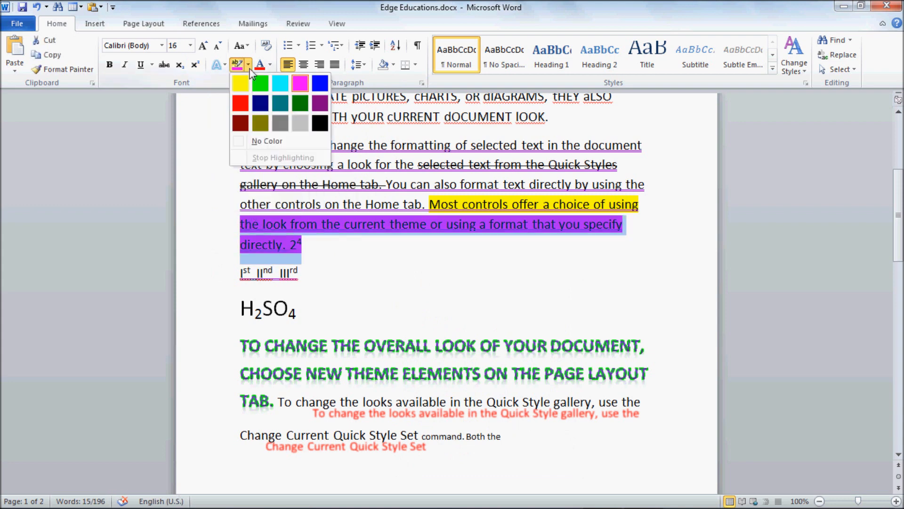
click(243, 142)
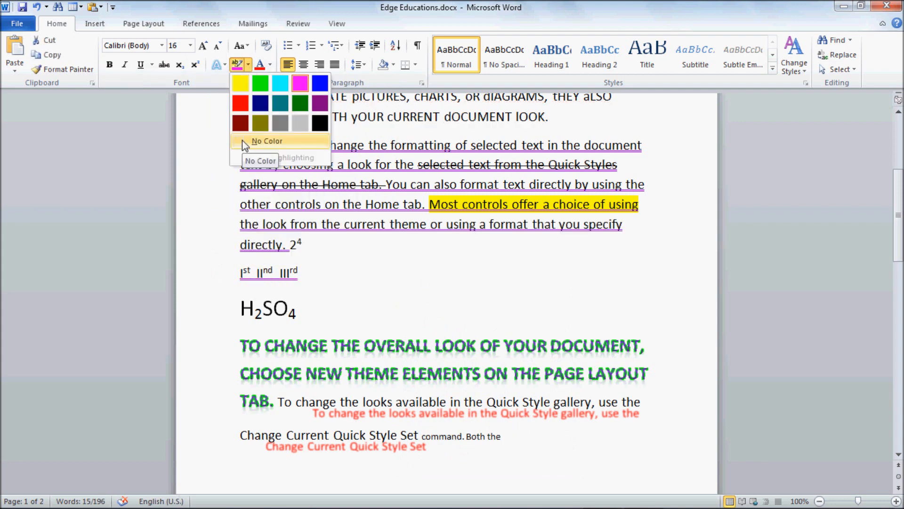
click(314, 248)
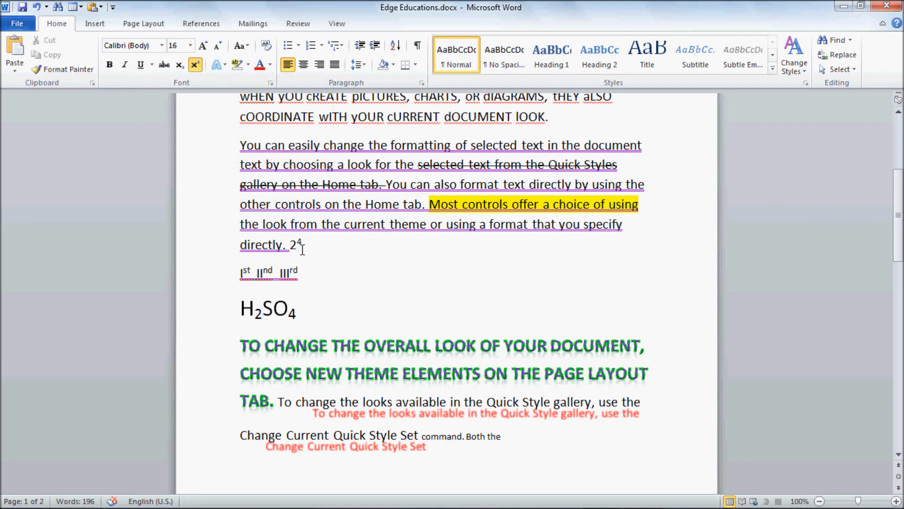
click(286, 245)
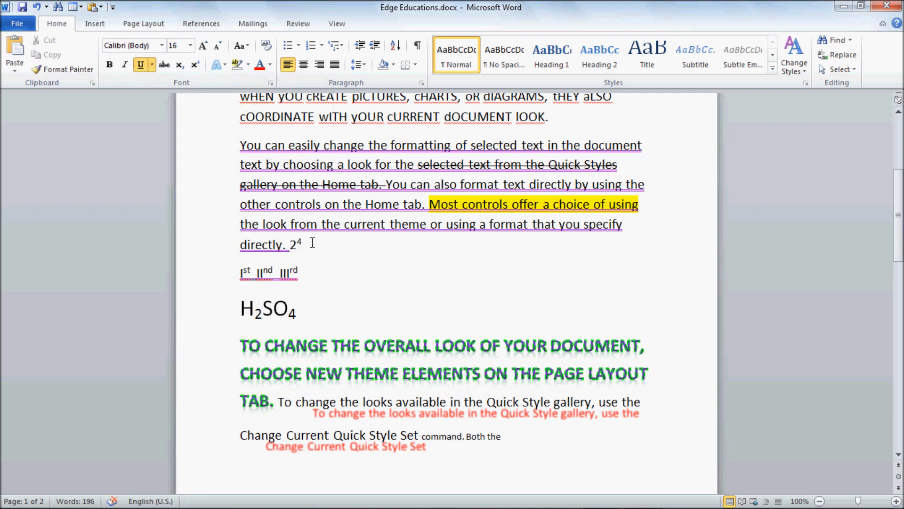
- Change the font colour of the whole paragraph directly below the Edge Educations title to standard blue
scroll(365, 363, down, 5)
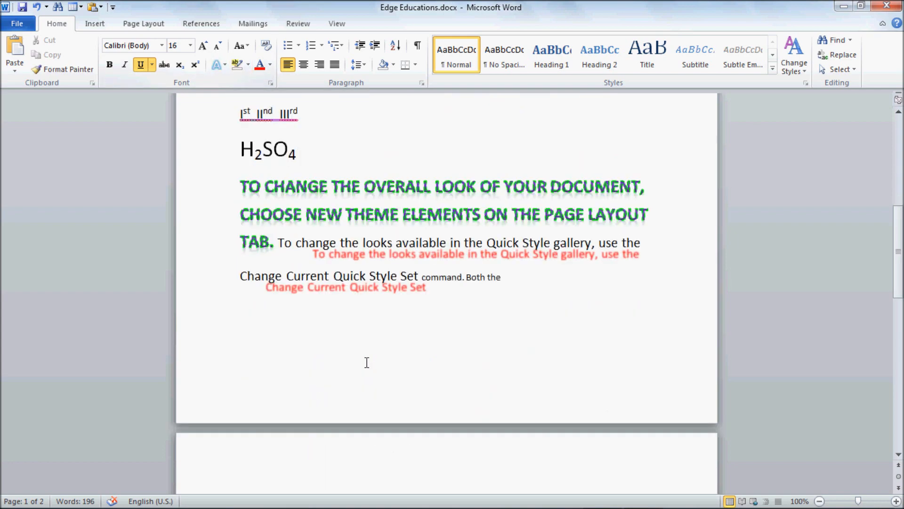
scroll(361, 352, up, 8)
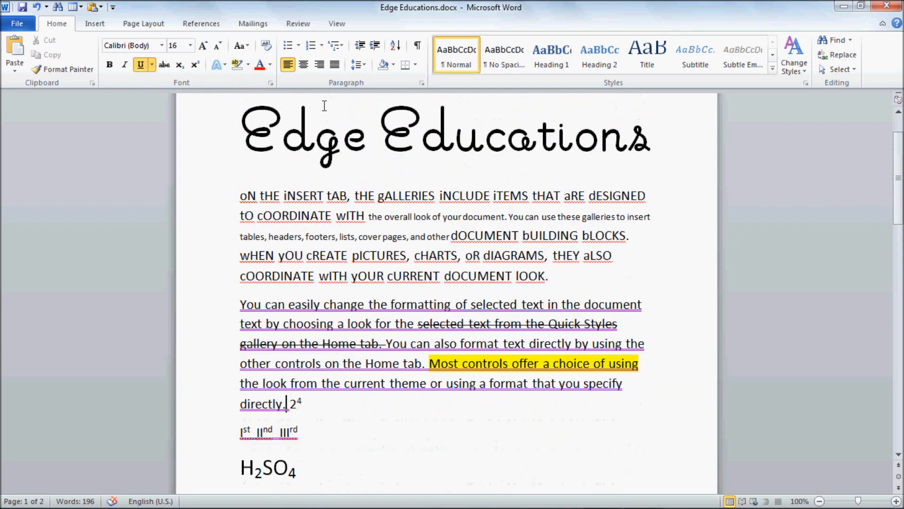
drag(240, 196, 580, 278)
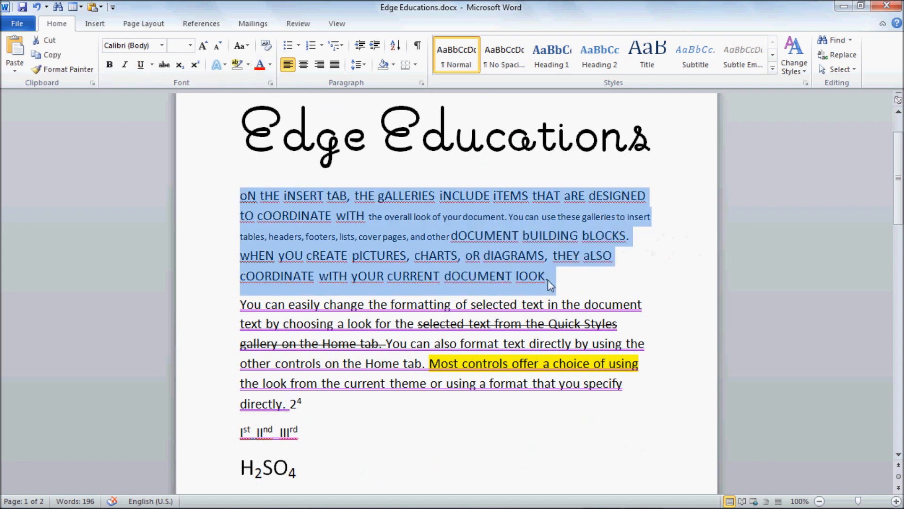
click(271, 65)
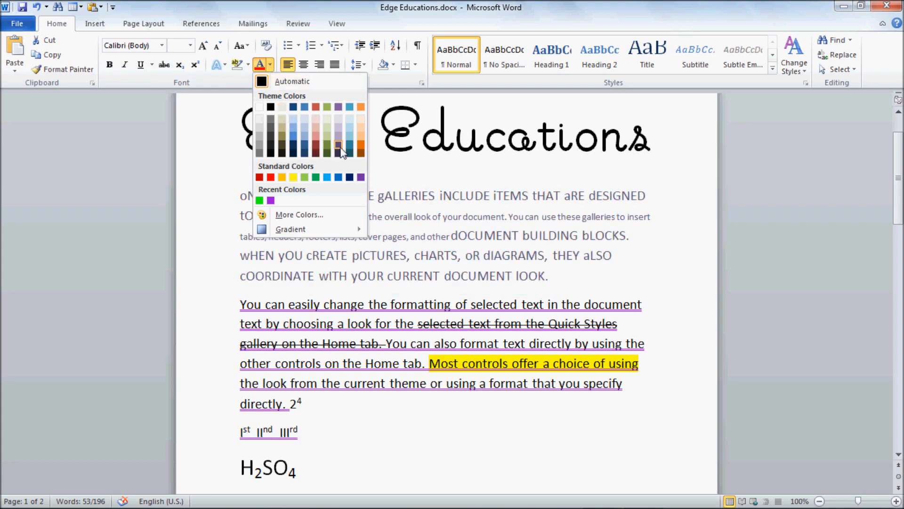
click(338, 178)
click(426, 299)
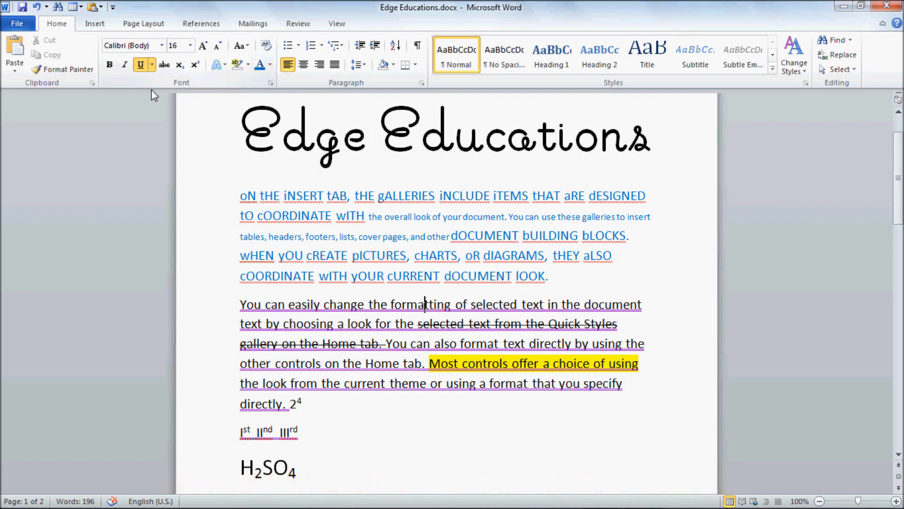
- Insert five blank lines after the paragraph ending "current template." on page 2, above the Hindi text
scroll(260, 219, down, 3)
scroll(260, 219, down, 10)
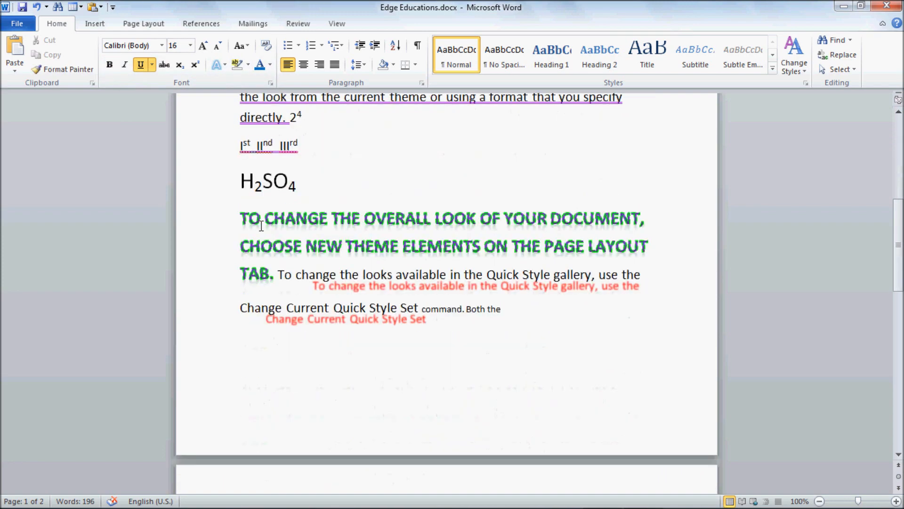
scroll(438, 345, down, 2)
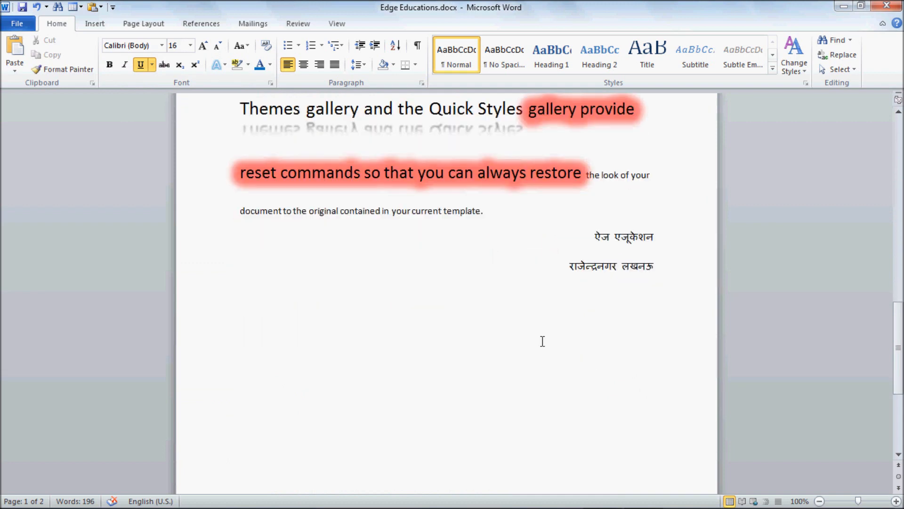
key(Home)
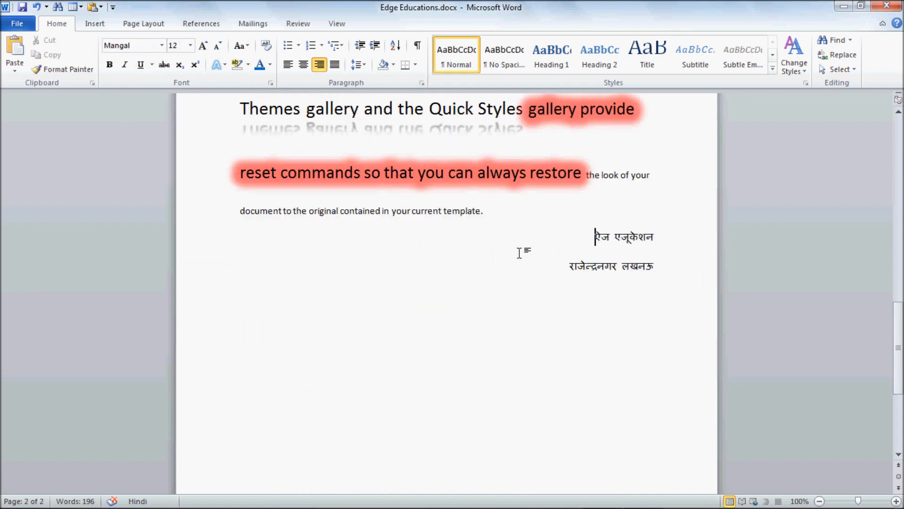
scroll(521, 204, up, 2)
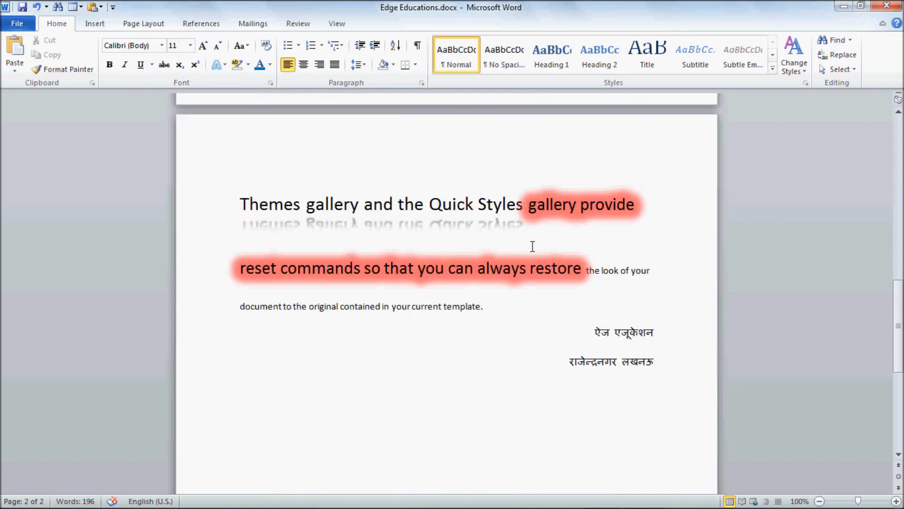
key(Return)
key(Return)
key(Return)
key(Return)
key(Return)
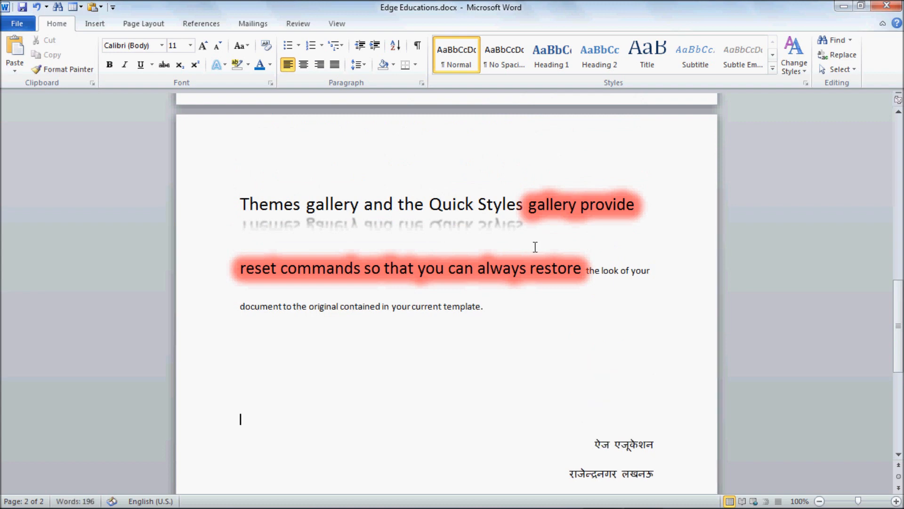
- Write the shortcut "Ctrl +Shift+F" on the first blank line below the "current template." paragraph
click(267, 333)
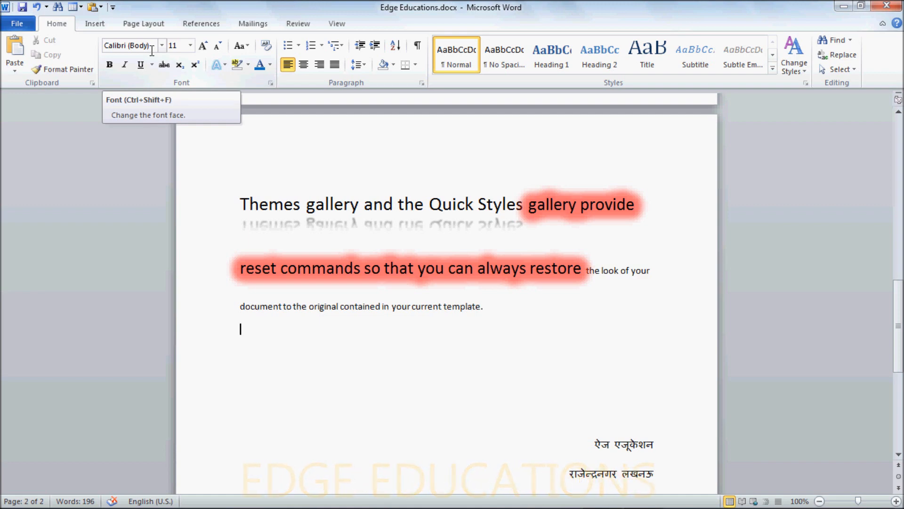
text(Ctrl +D)
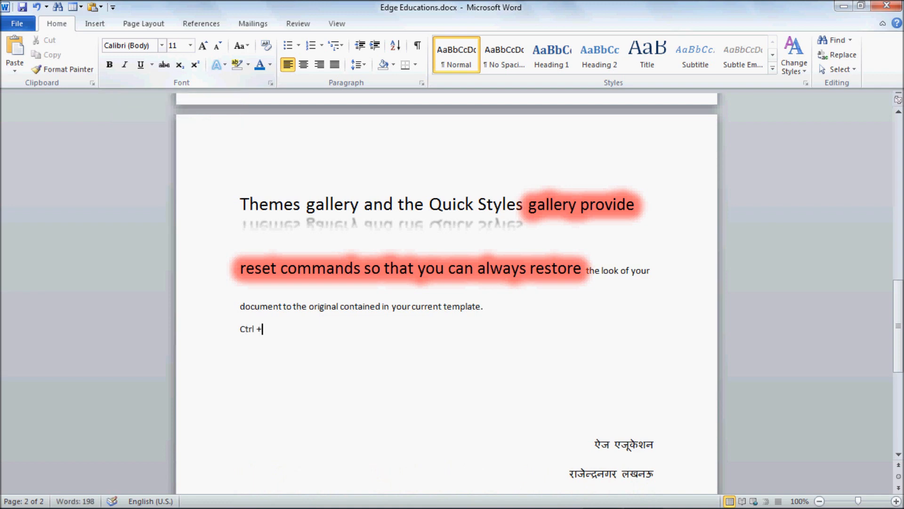
key(BackSpace)
text(Shift+F)
- Enlarge the "Ctrl +Shift+F" line to font size 22
drag(298, 329, 240, 329)
click(204, 45)
click(205, 45)
click(205, 45)
click(204, 45)
click(205, 45)
click(204, 45)
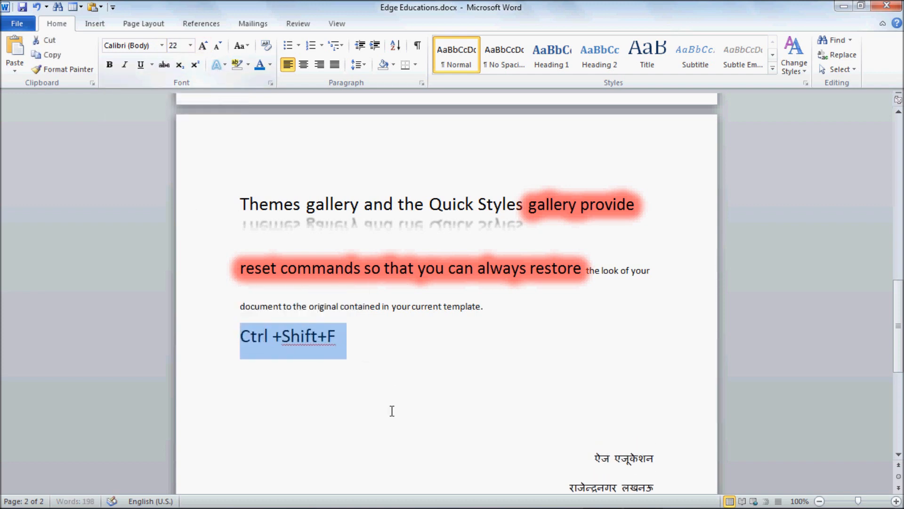
- Add spaces around the second plus sign so the shortcut line reads "Ctrl +Shift + F"
click(343, 343)
click(318, 336)
click(332, 339)
click(366, 340)
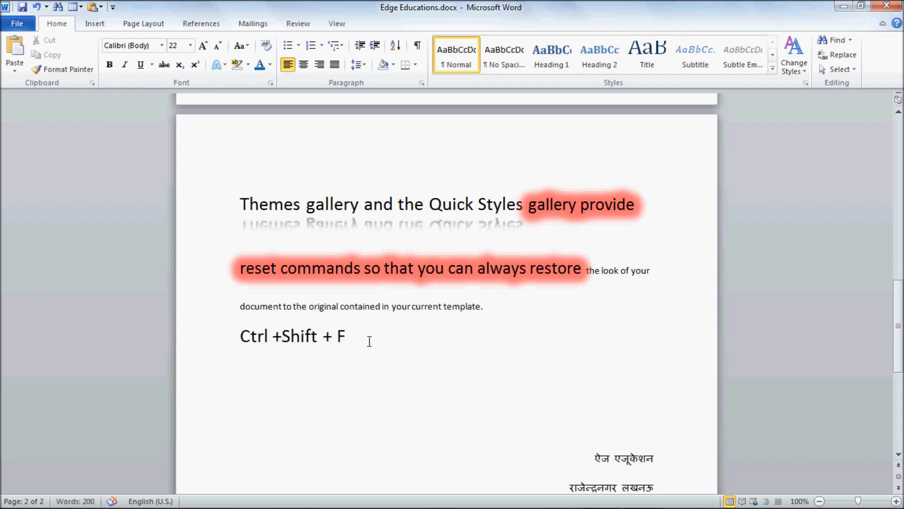
- Add the font size shortcut "Ctrl + Shift +P" on a new line and respace the line above as "Ctrl + Shift + F"
key(Return)
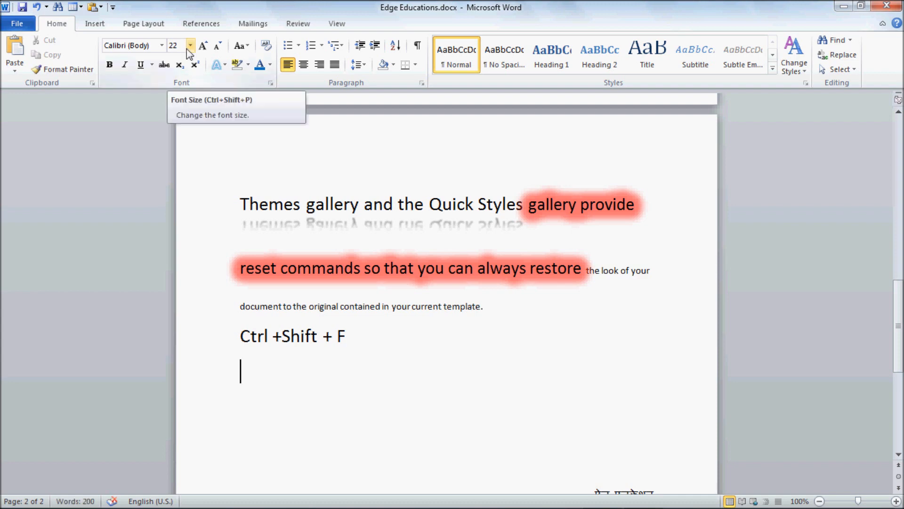
text(Ctrl Shift)
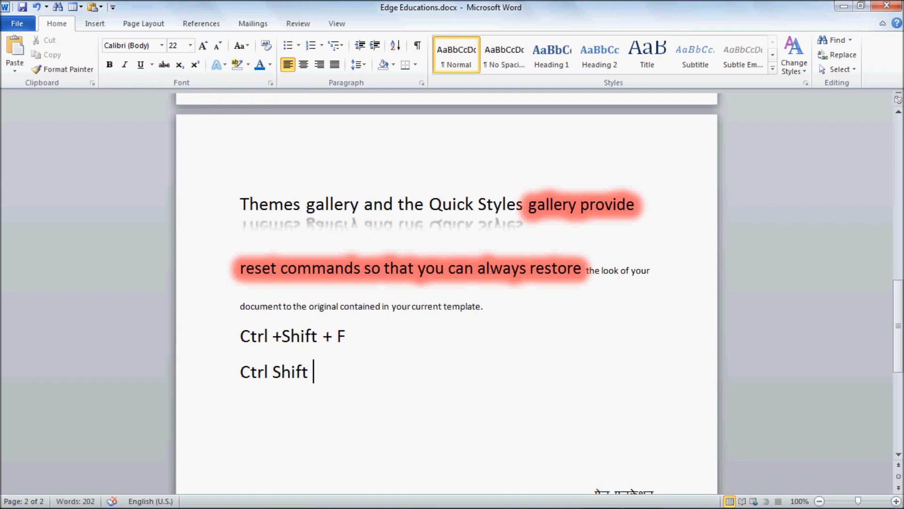
text( +P)
click(273, 371)
text(+)
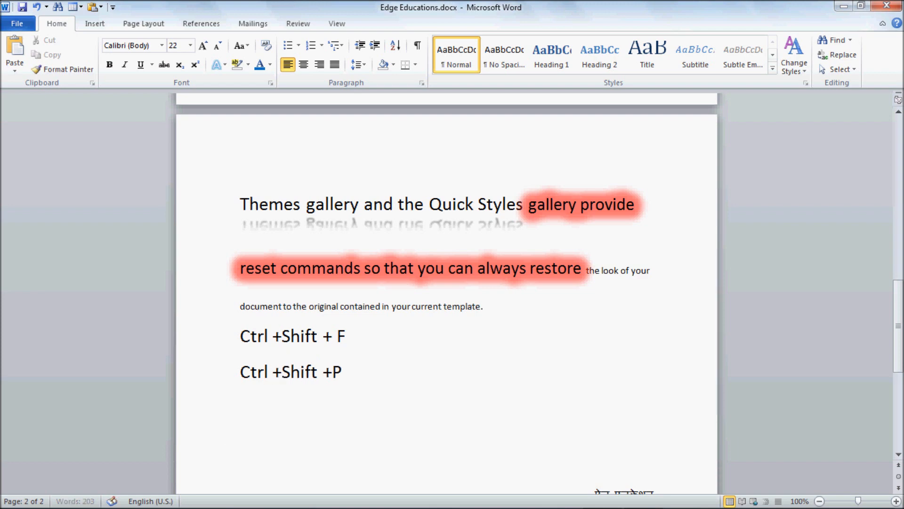
click(284, 341)
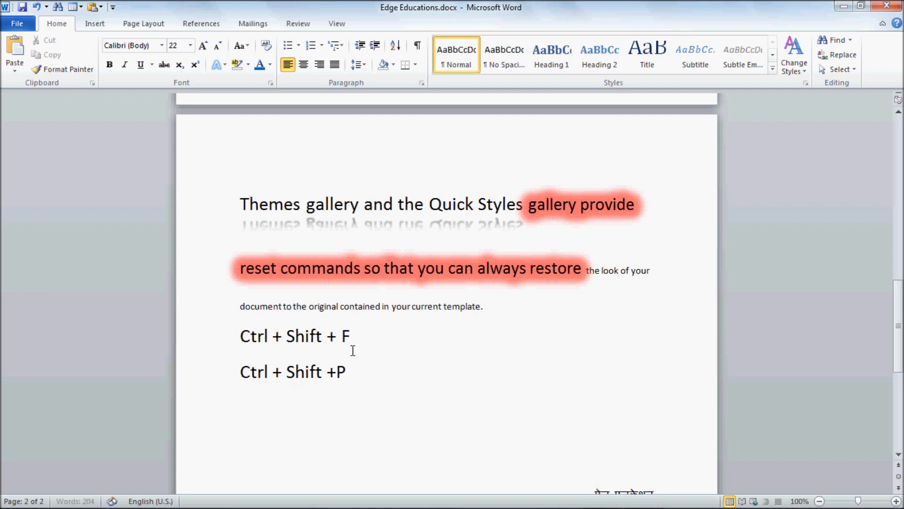
- Add the Font dialog shortcut "Ctrl + D" on a new line below "Ctrl + Shift +P"
click(364, 369)
key(Return)
text(Ctrl)
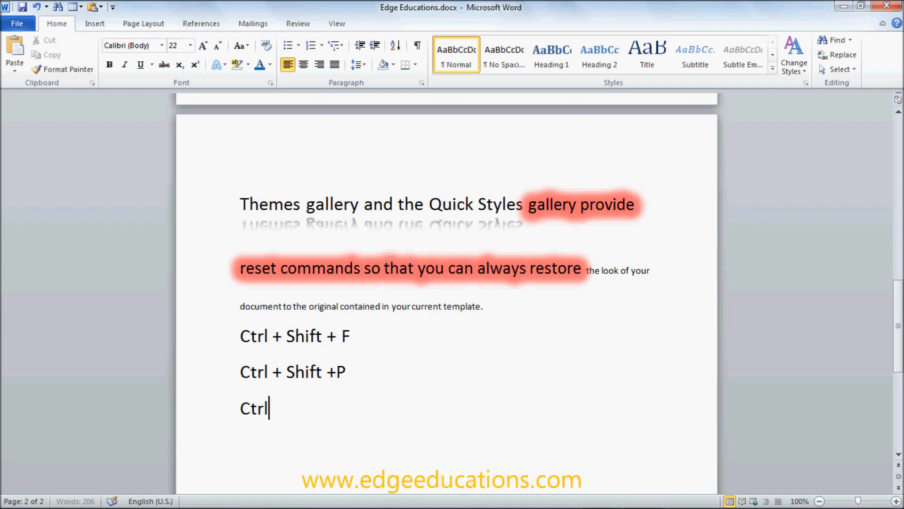
text( + D)
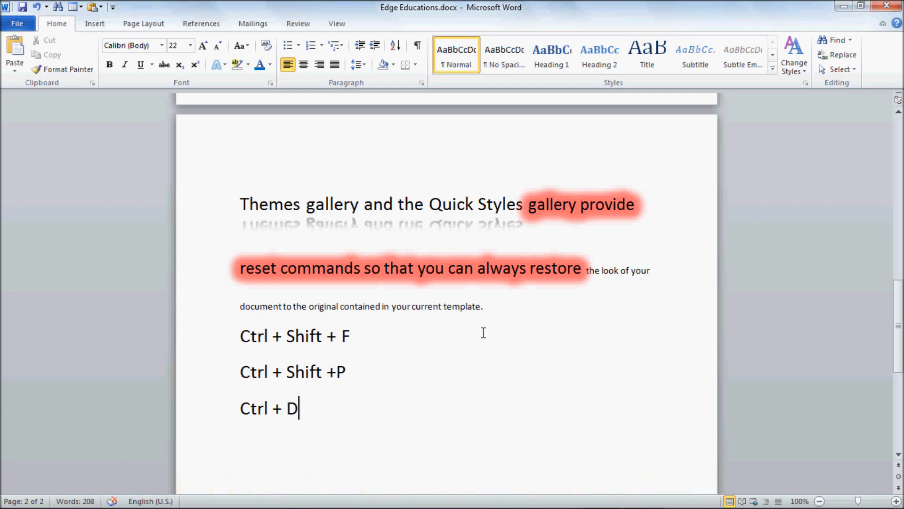
- Demonstrate the ways of bringing up the Font dialog, viewing its font and size fields and cancelling it each time
key(ctrl+d)
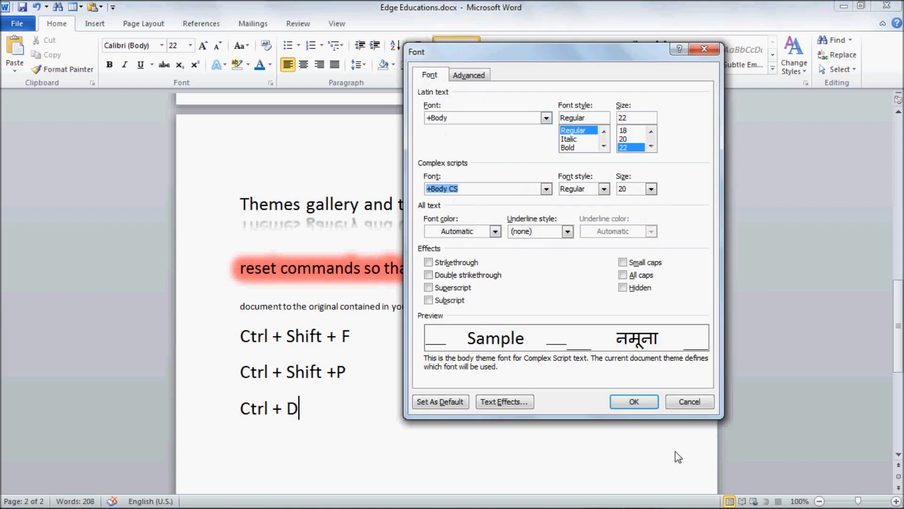
click(691, 403)
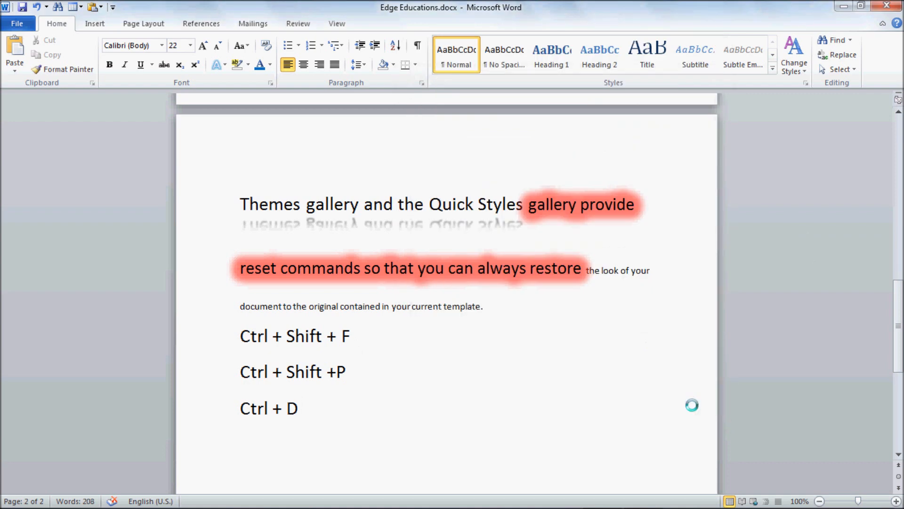
key(ctrl+shift+p)
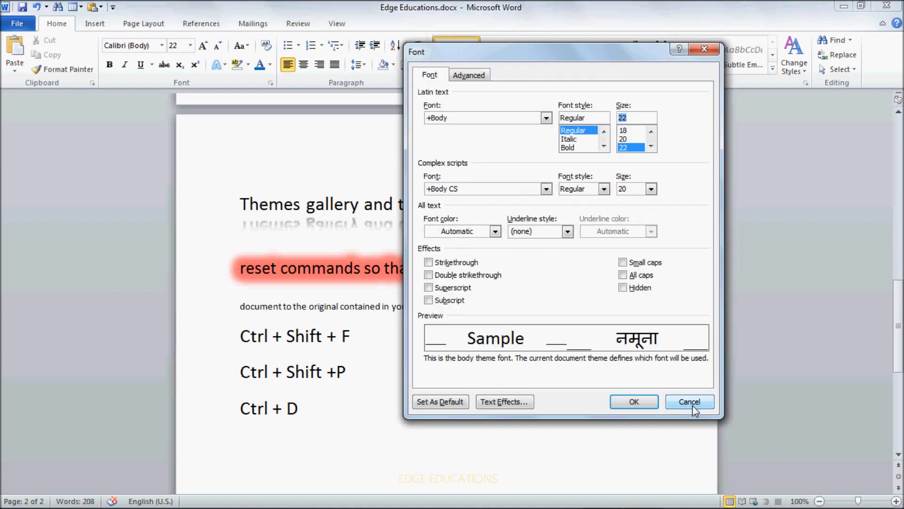
click(691, 404)
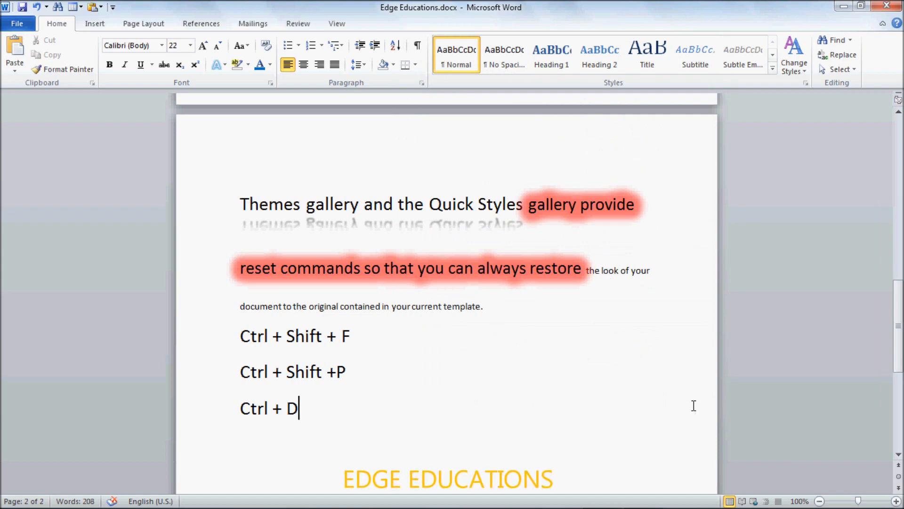
key(ctrl+d)
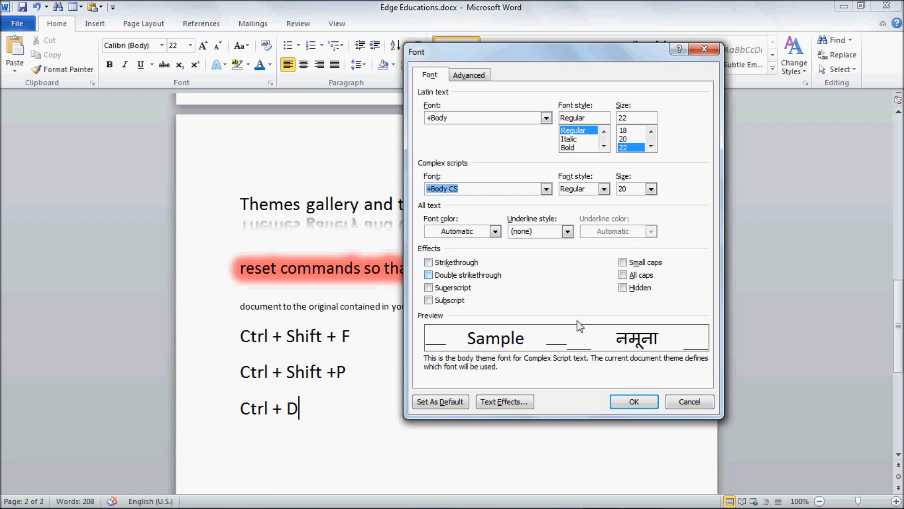
click(711, 403)
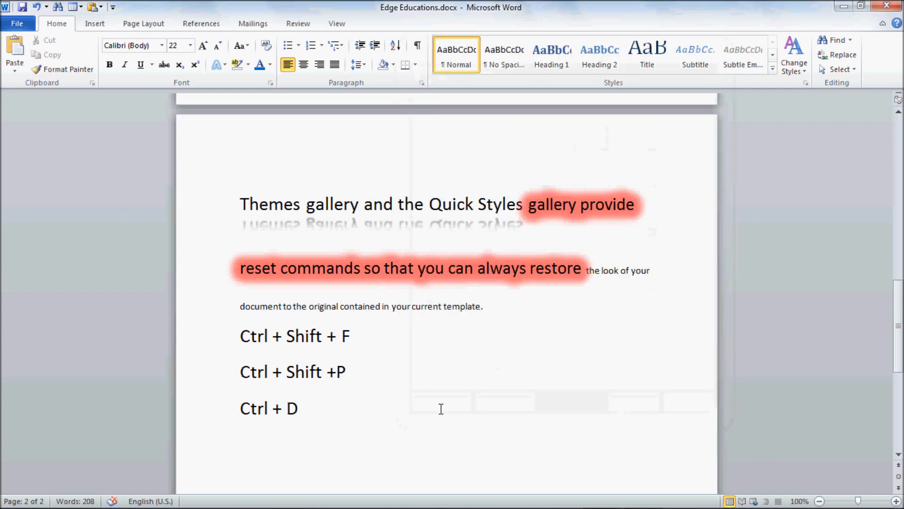
- Generate one paragraph of sample text with =rand(1) on the blank line below "Ctrl + D"
scroll(440, 408, down, 4)
click(248, 312)
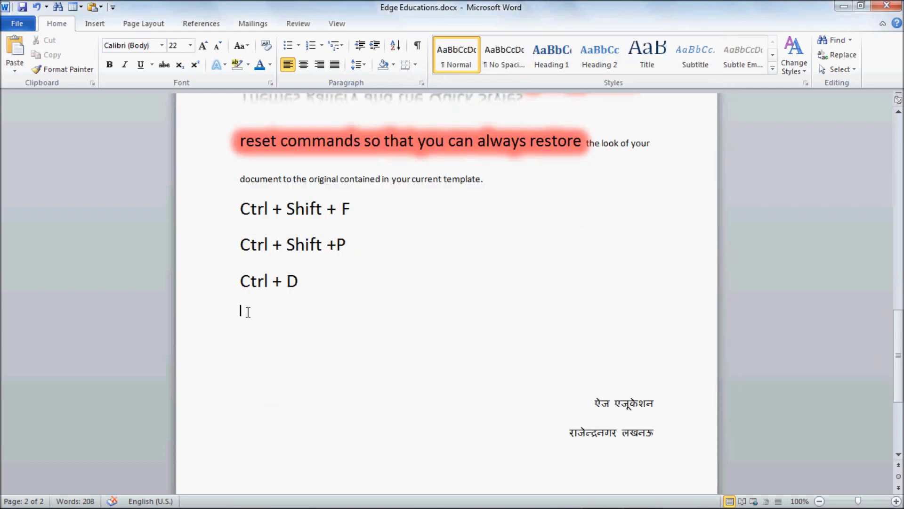
text(=rand(1))
key(Return)
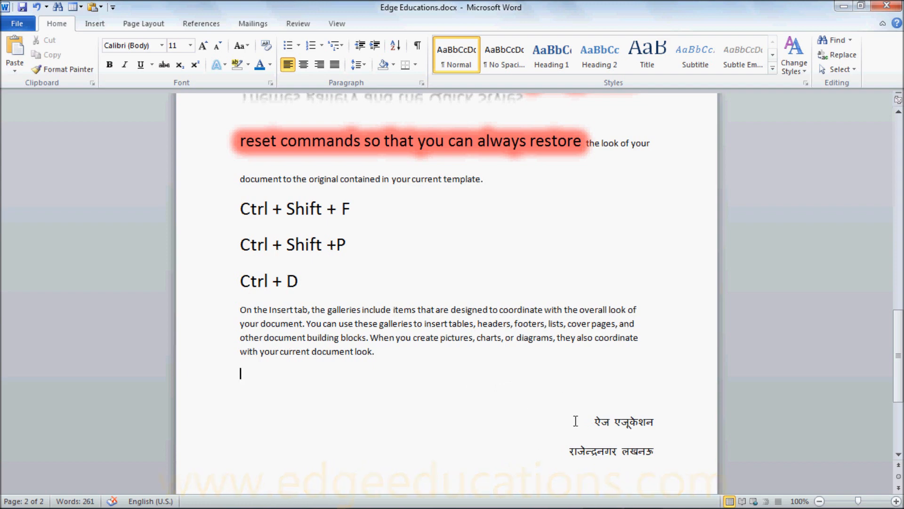
- Set the Latin text font of the sample paragraph starting "On the Insert tab" to Zurich UBlkEx BT in the Font dialog
drag(585, 417, 666, 453)
click(664, 452)
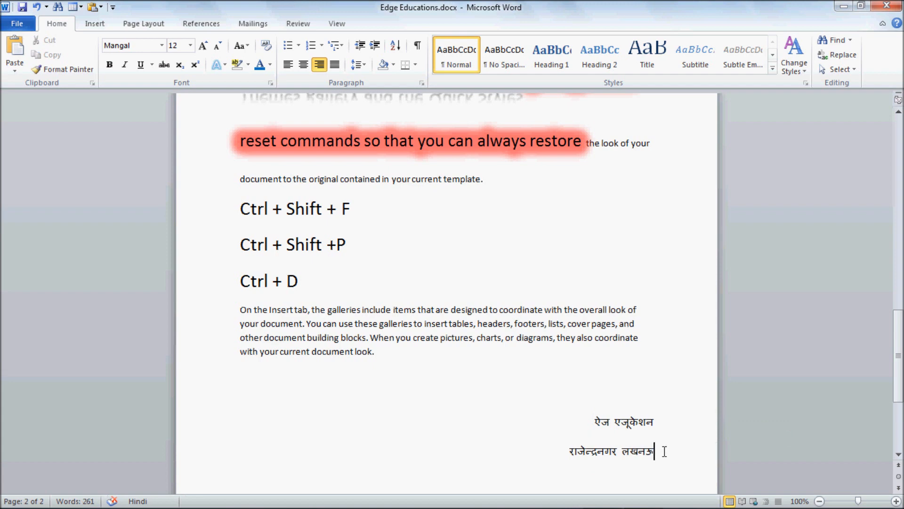
drag(662, 449, 592, 432)
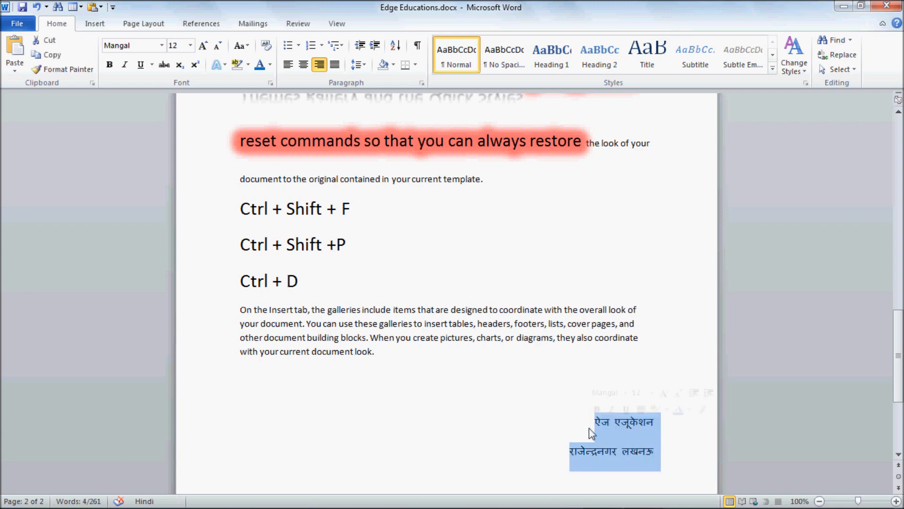
drag(292, 338, 275, 338)
drag(241, 310, 383, 361)
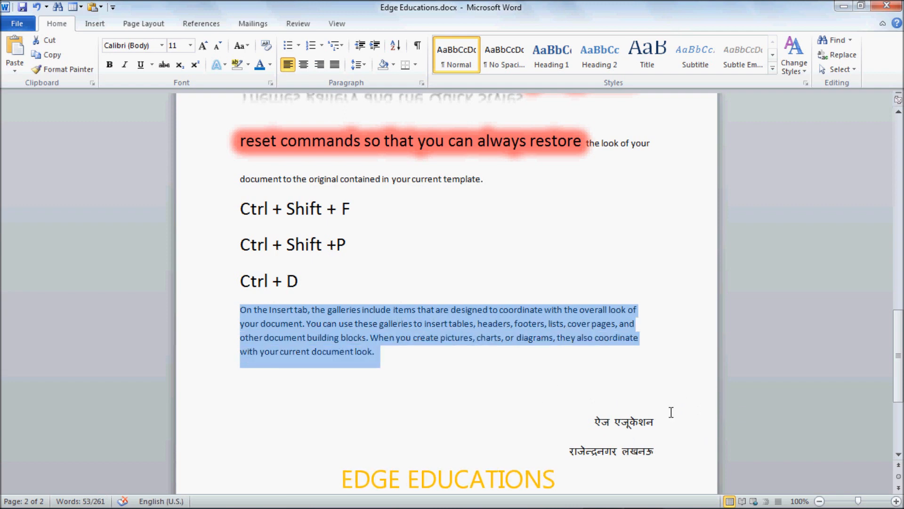
click(271, 83)
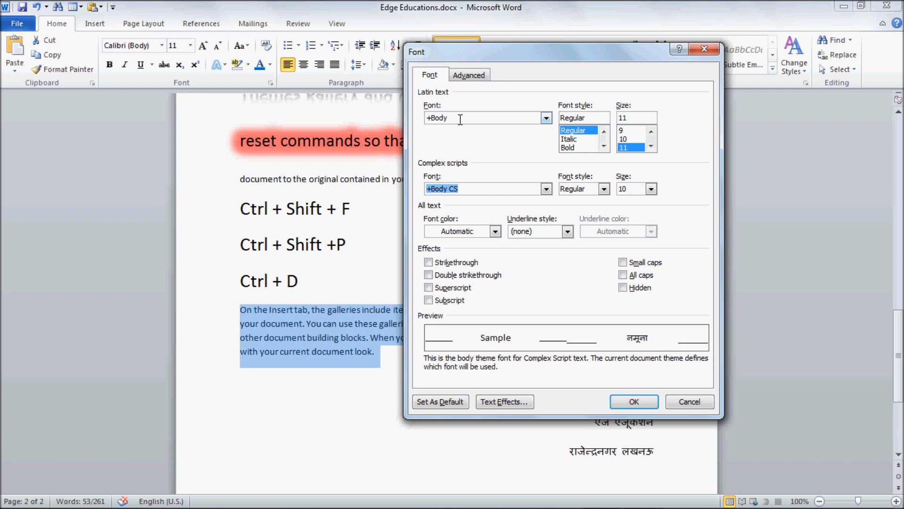
click(547, 117)
drag(548, 135, 552, 159)
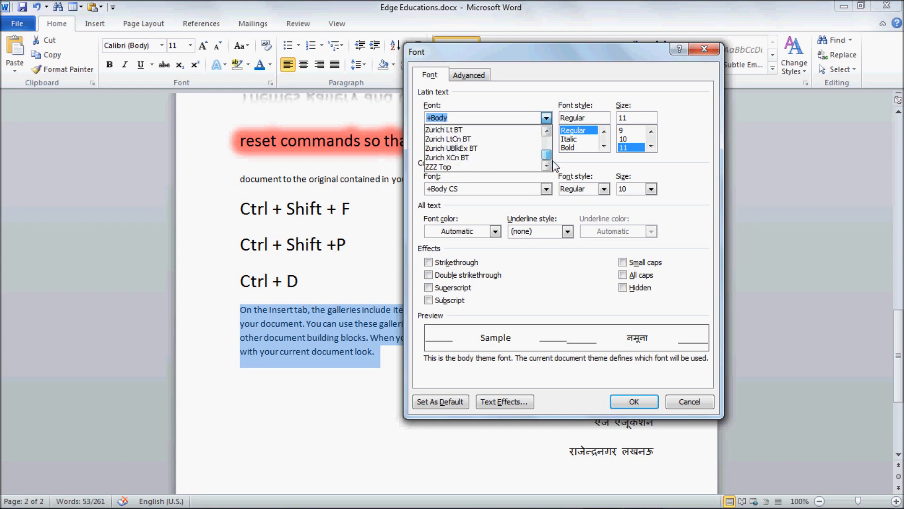
click(500, 148)
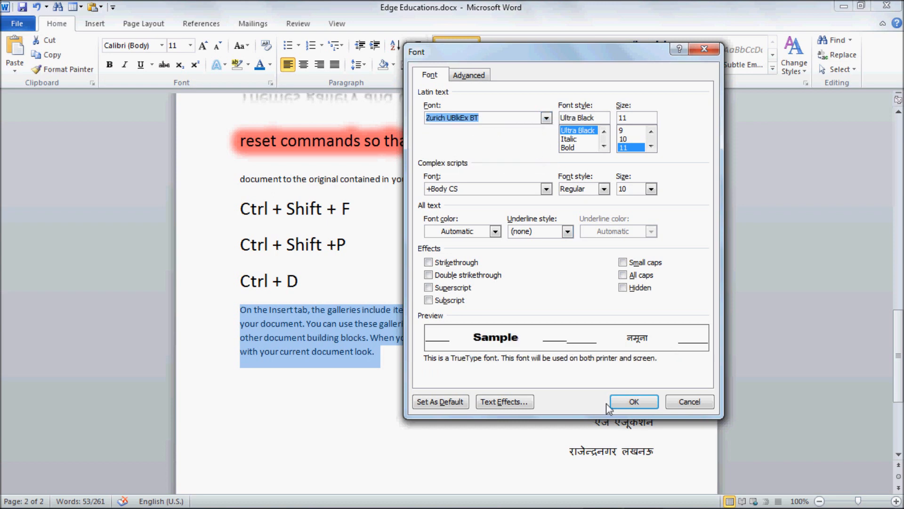
click(631, 401)
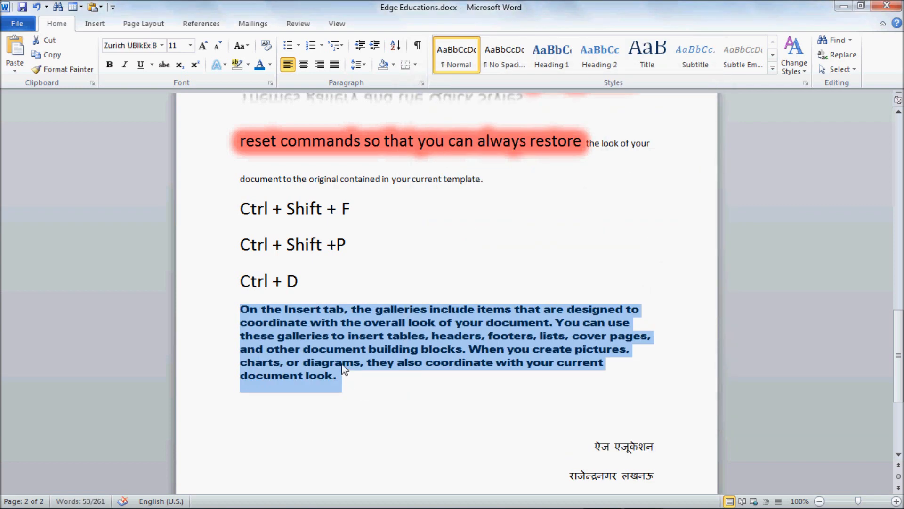
- Set the complex scripts font of the "On the Insert tab" paragraph to Mukti Narrow and review its font settings
click(343, 364)
drag(344, 376, 238, 297)
click(339, 375)
drag(339, 376, 240, 308)
click(272, 85)
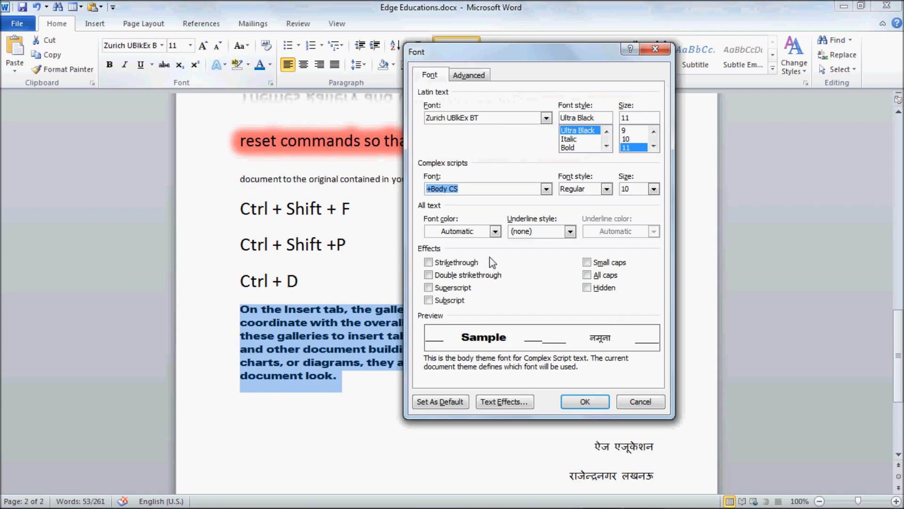
drag(493, 50, 573, 43)
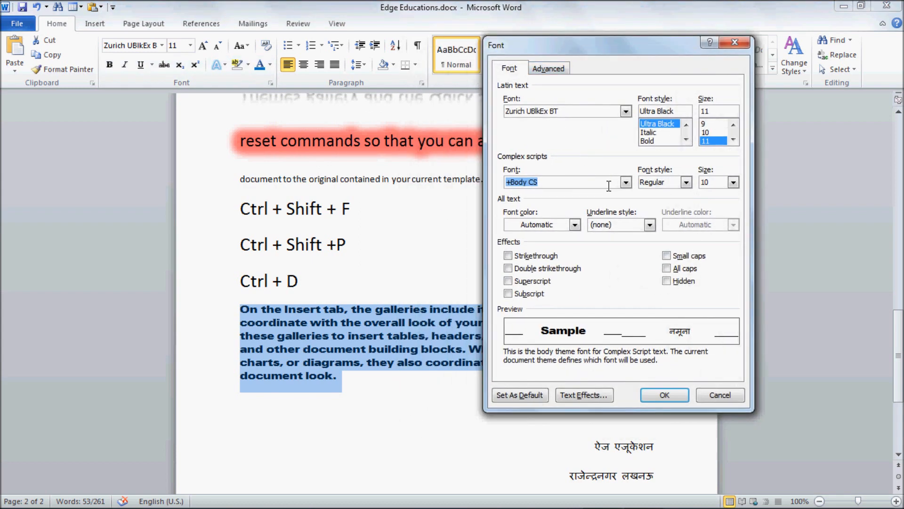
click(626, 184)
drag(627, 210, 626, 215)
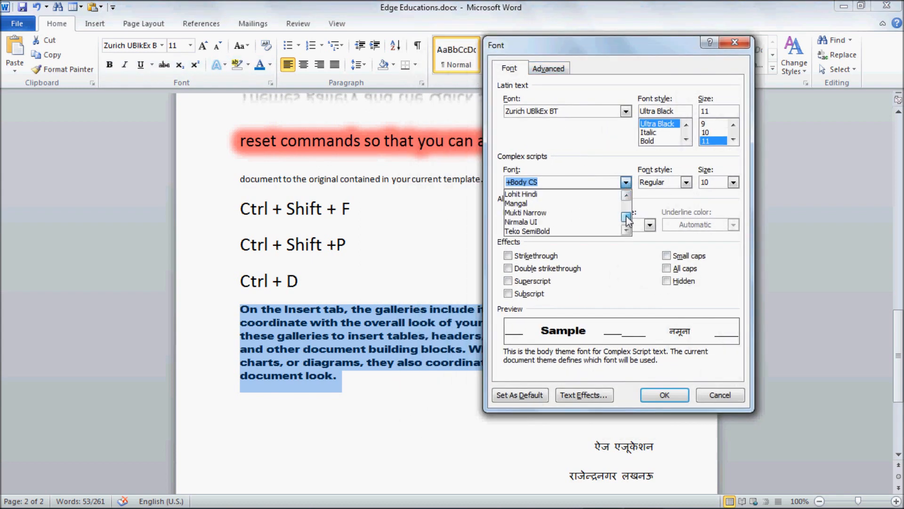
click(518, 213)
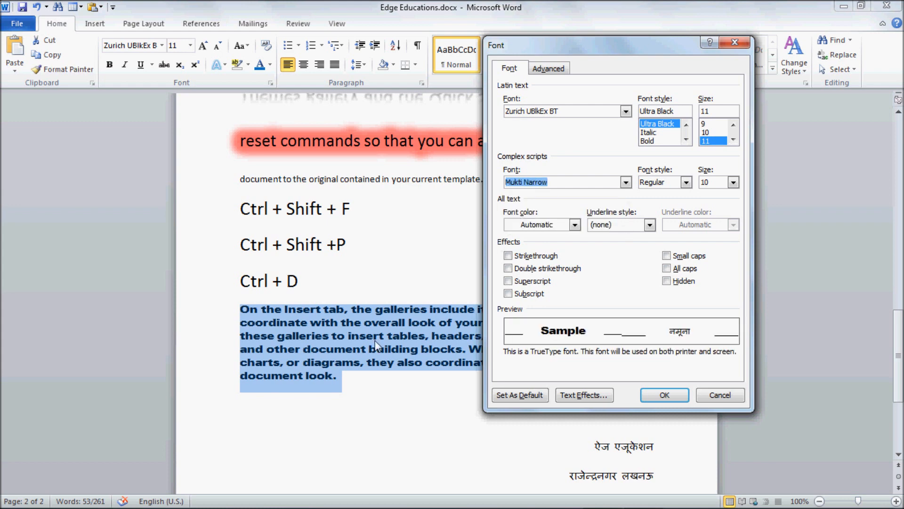
click(681, 395)
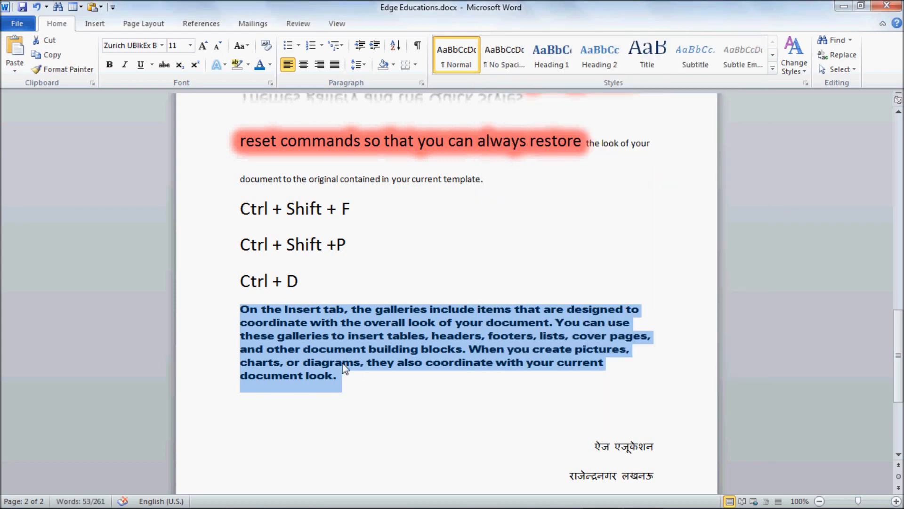
click(271, 83)
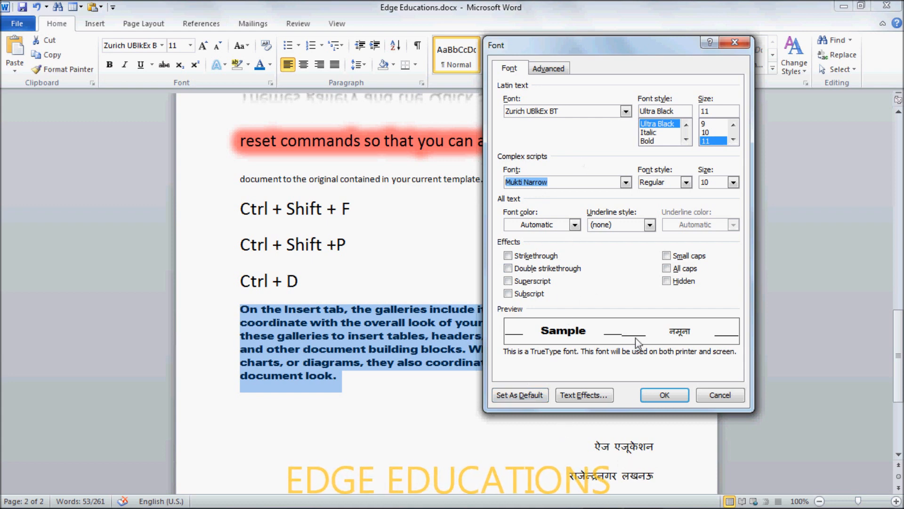
click(720, 398)
- Try the complex scripts font Mukti Narrow on the two right-aligned Hindi lines near the end of the page
scroll(616, 416, down, 3)
drag(593, 349, 660, 377)
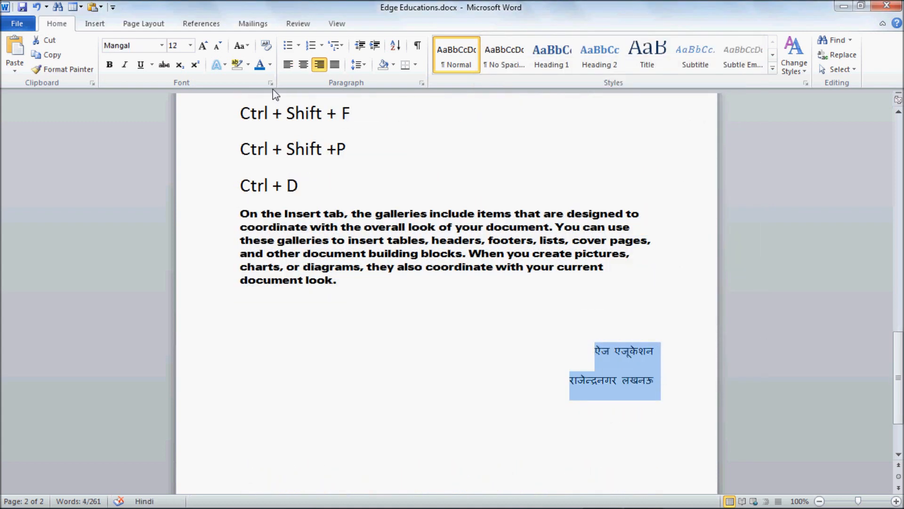
key(ctrl+d)
drag(601, 58, 189, 77)
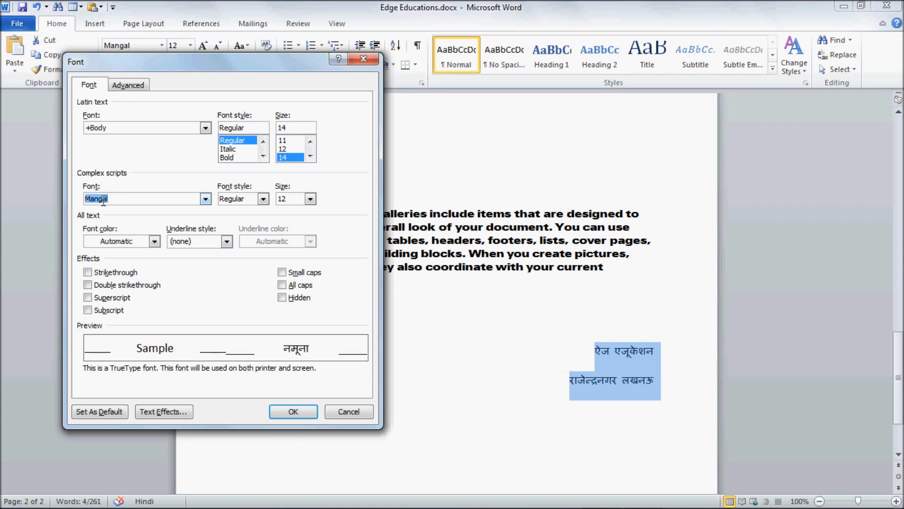
click(206, 199)
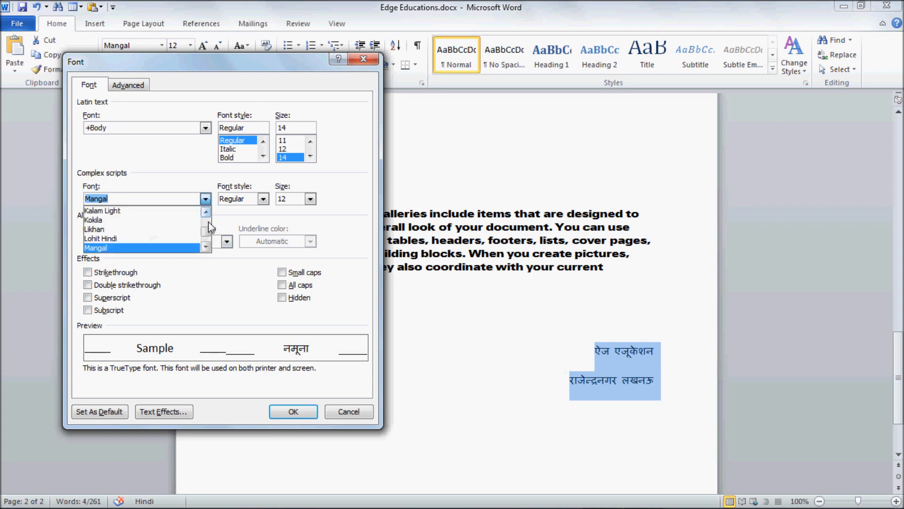
click(210, 226)
drag(210, 226, 213, 241)
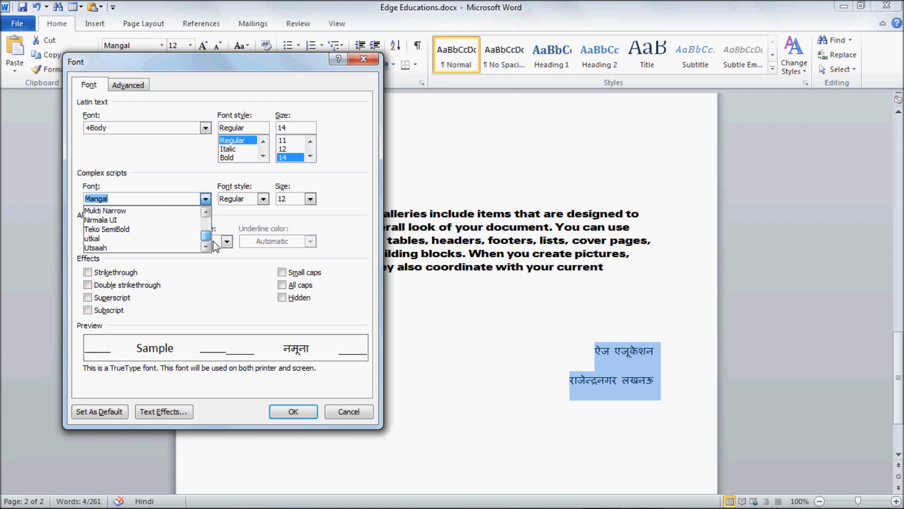
click(123, 211)
click(311, 412)
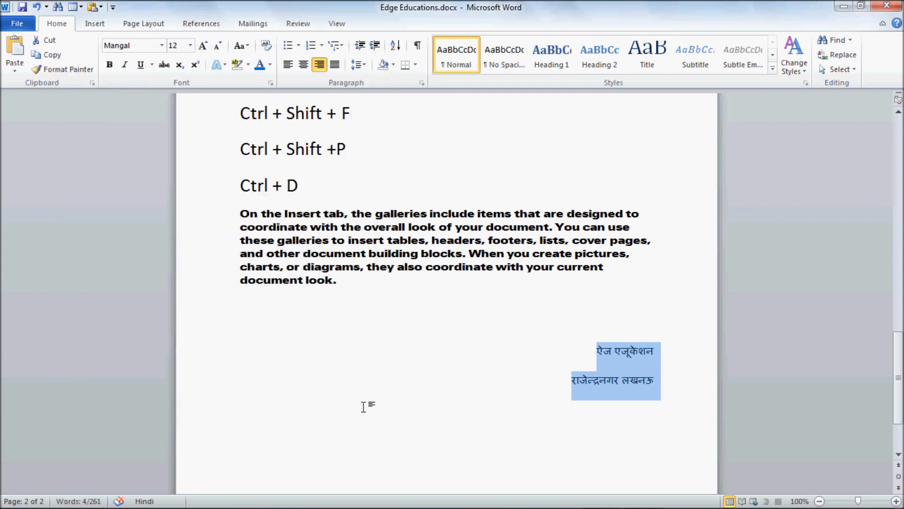
- Set the complex scripts font of the two selected Hindi lines to Kalam Light
click(270, 83)
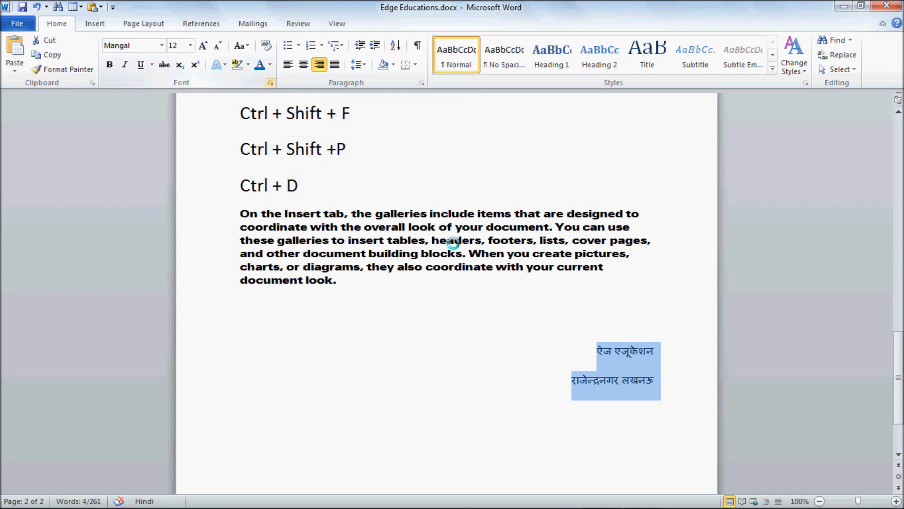
click(204, 199)
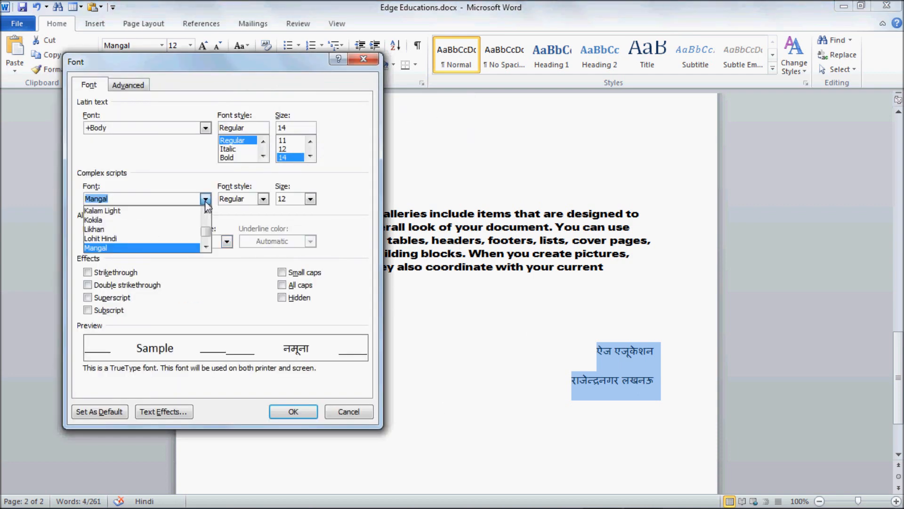
click(177, 212)
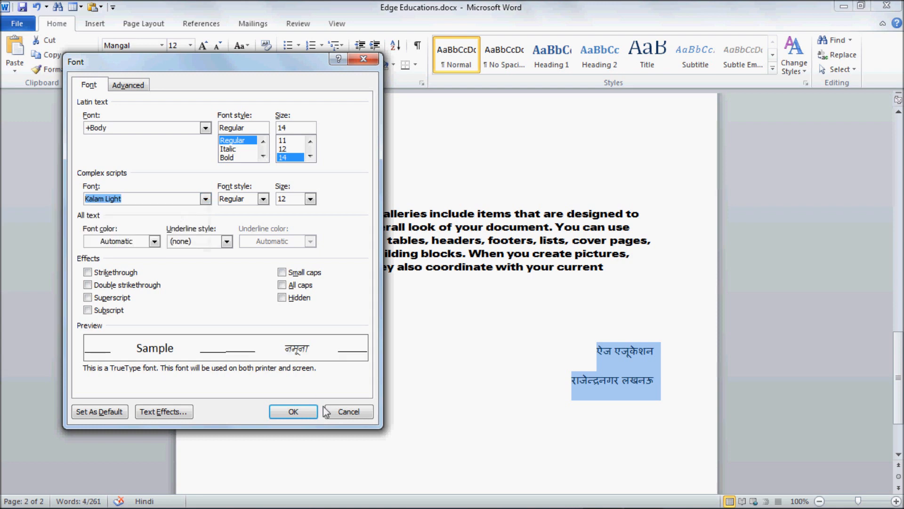
click(293, 411)
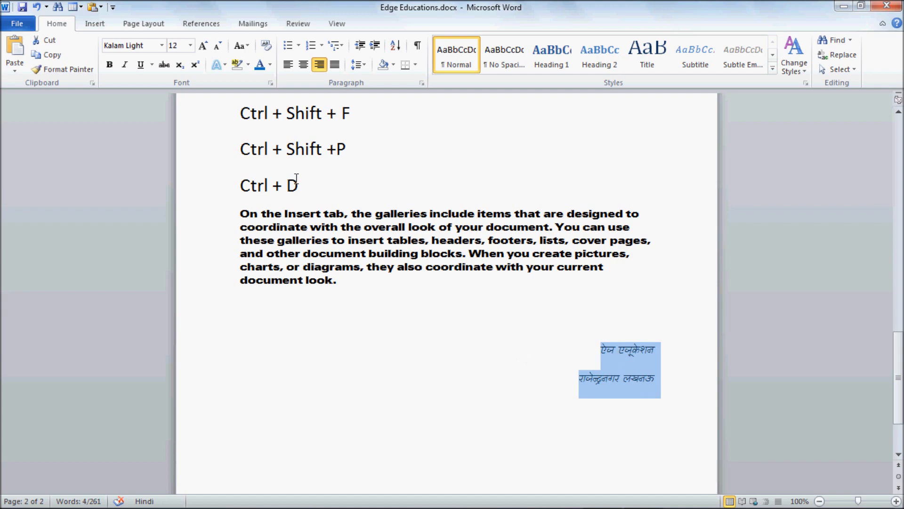
- Set the complex scripts size of the two selected Hindi lines to 18 in the Font dialog
key(ctrl+d)
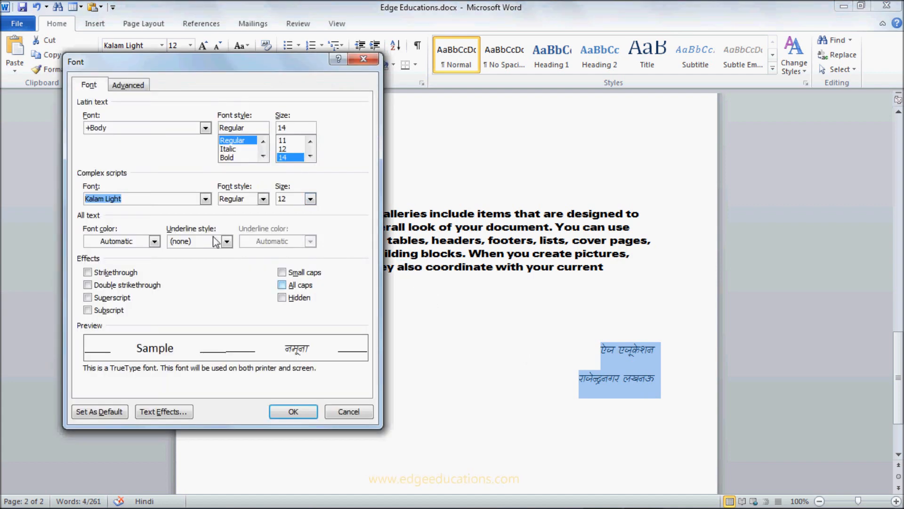
drag(225, 61, 294, 34)
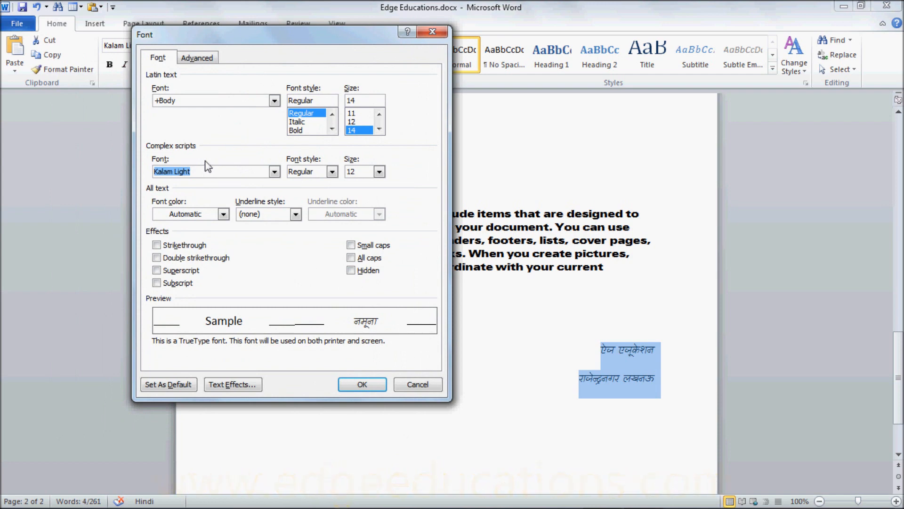
click(332, 172)
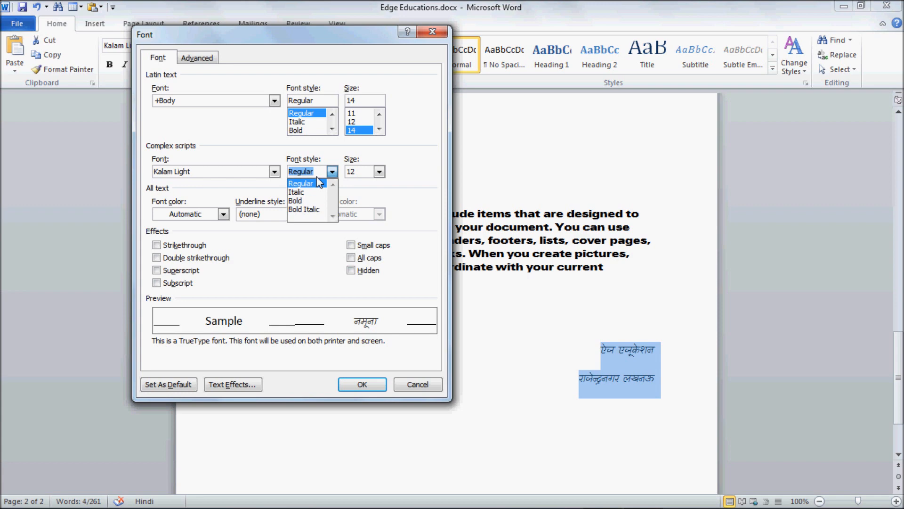
click(239, 36)
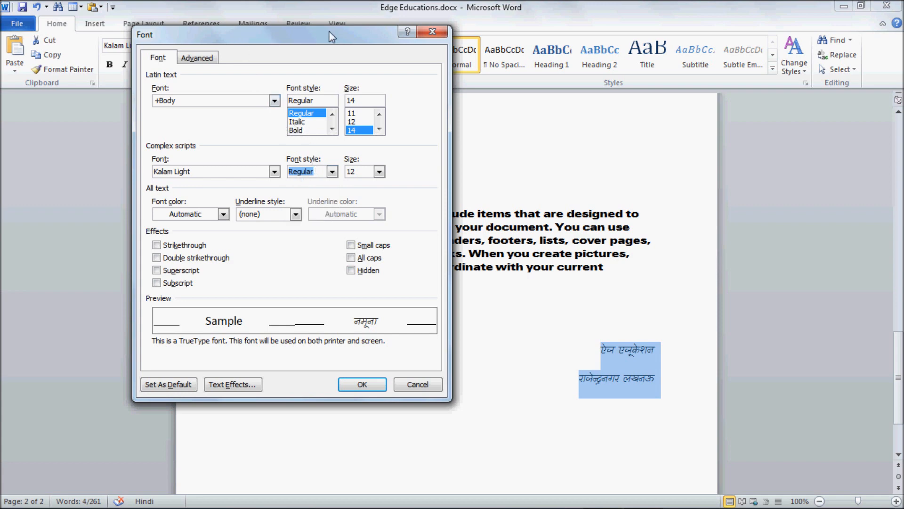
drag(311, 31, 476, 47)
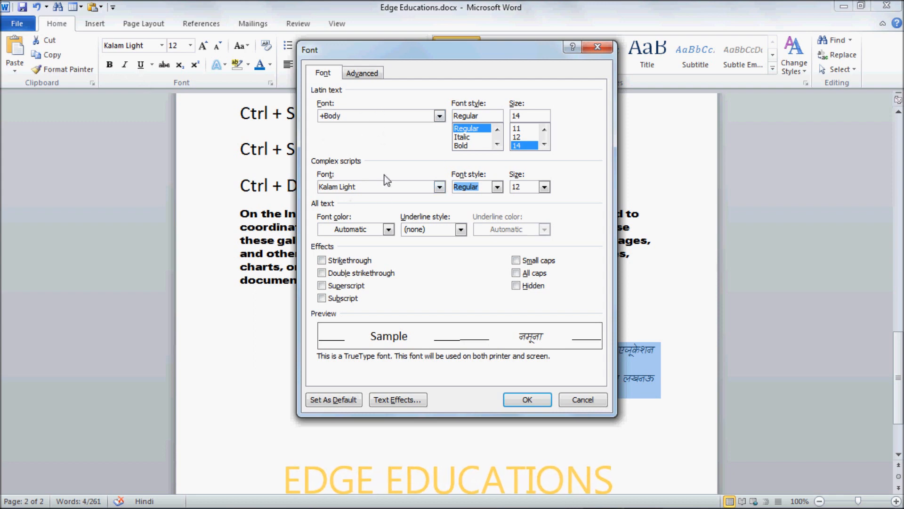
click(498, 187)
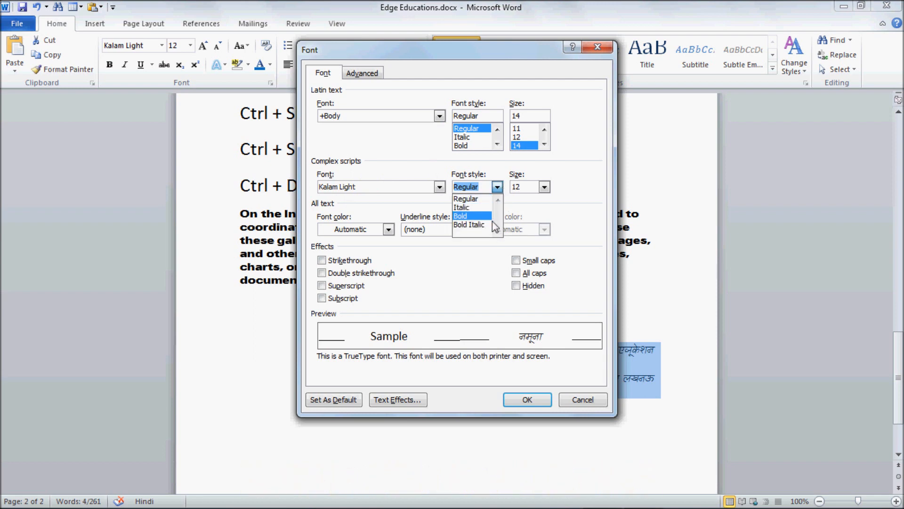
click(549, 188)
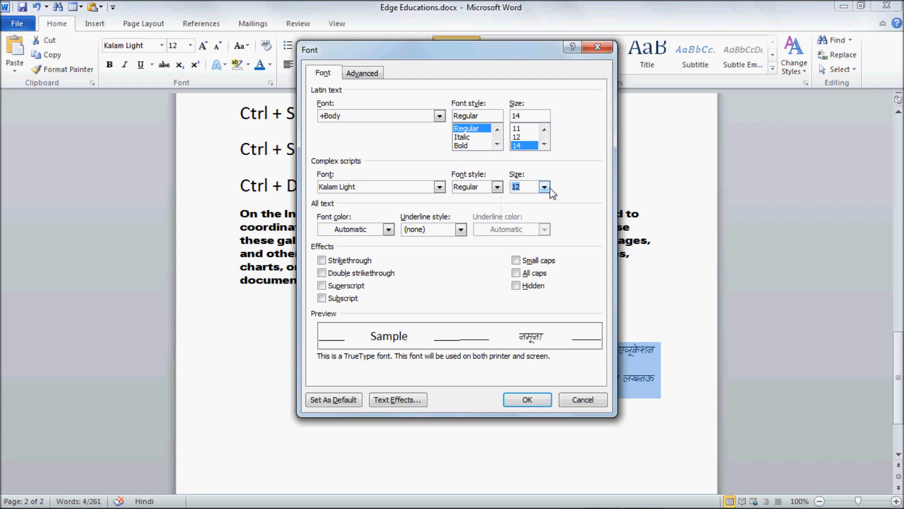
click(545, 188)
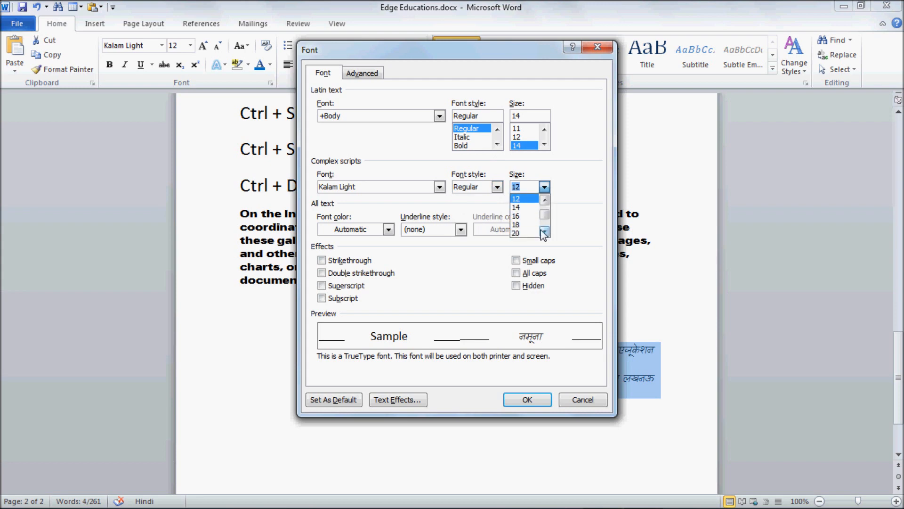
click(524, 225)
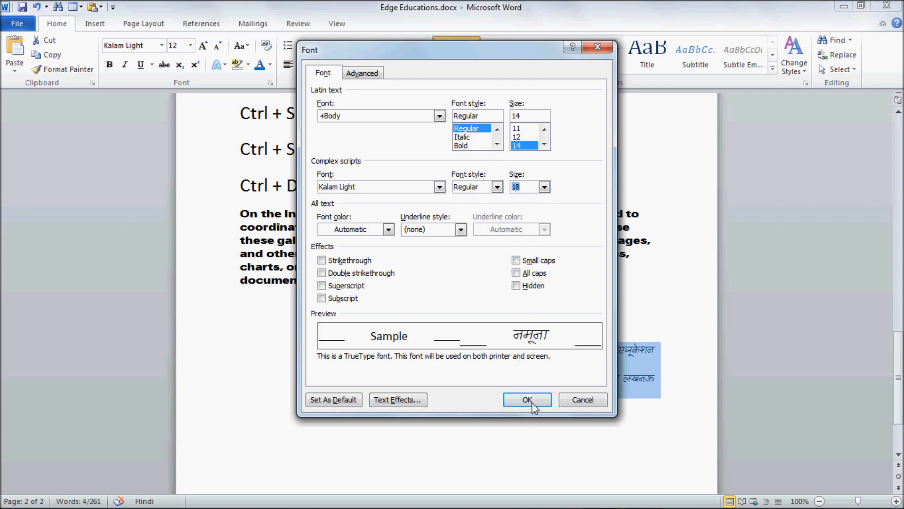
- Set the complex scripts font style of the two Hindi lines to Bold and apply the font settings
click(497, 187)
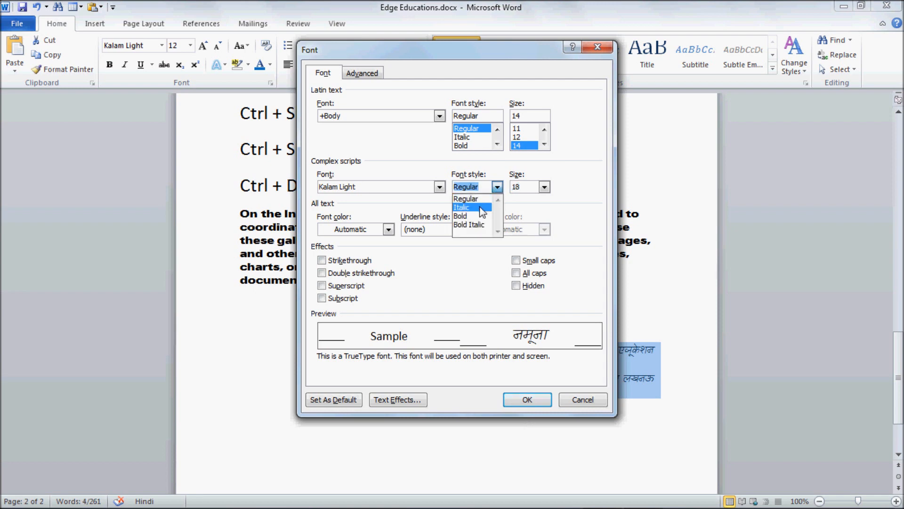
click(473, 216)
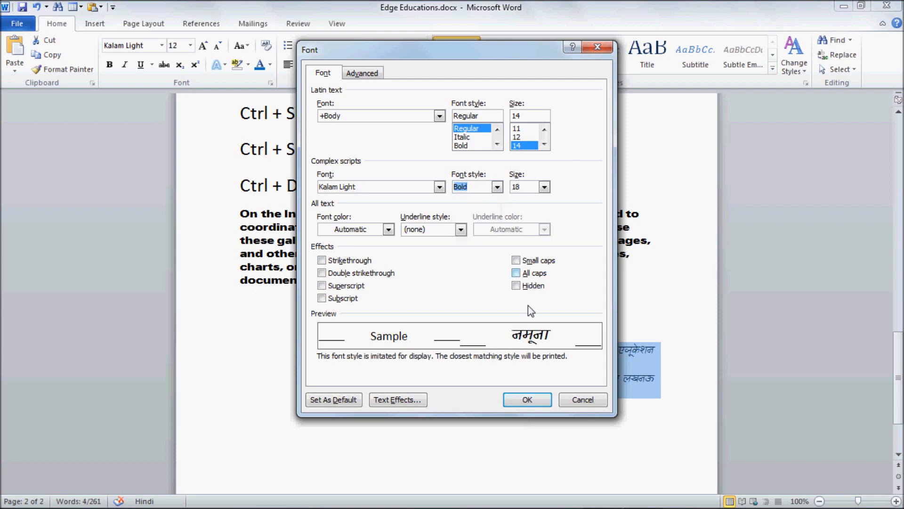
click(518, 400)
click(677, 395)
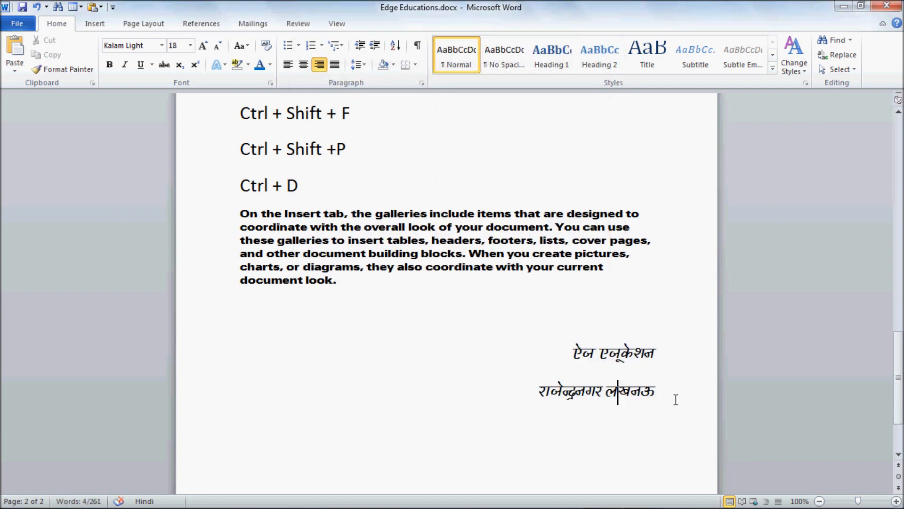
- Try a red font color on the two Hindi lines in the Font dialog
drag(687, 394, 541, 367)
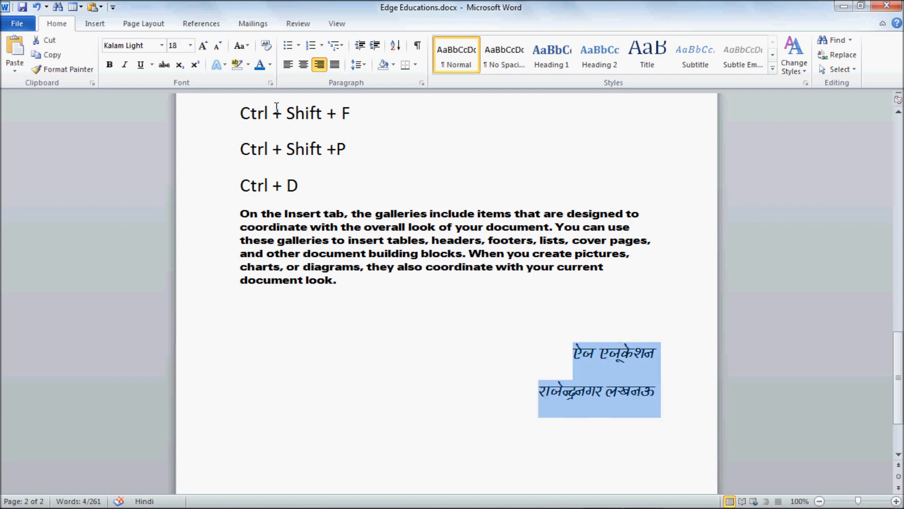
click(271, 83)
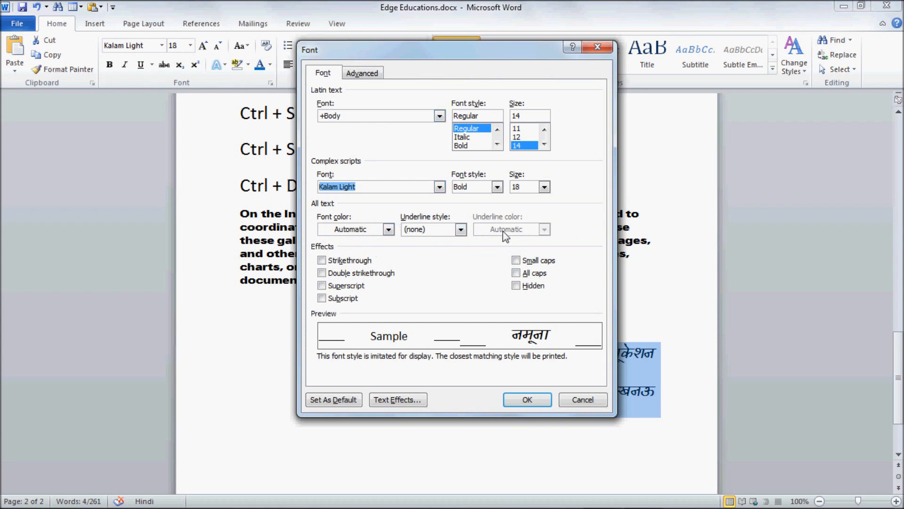
drag(468, 53, 325, 113)
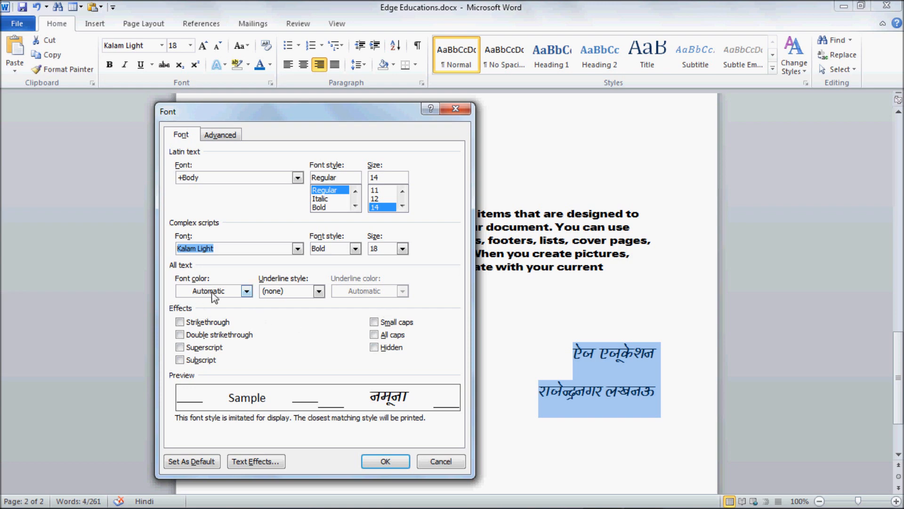
click(246, 290)
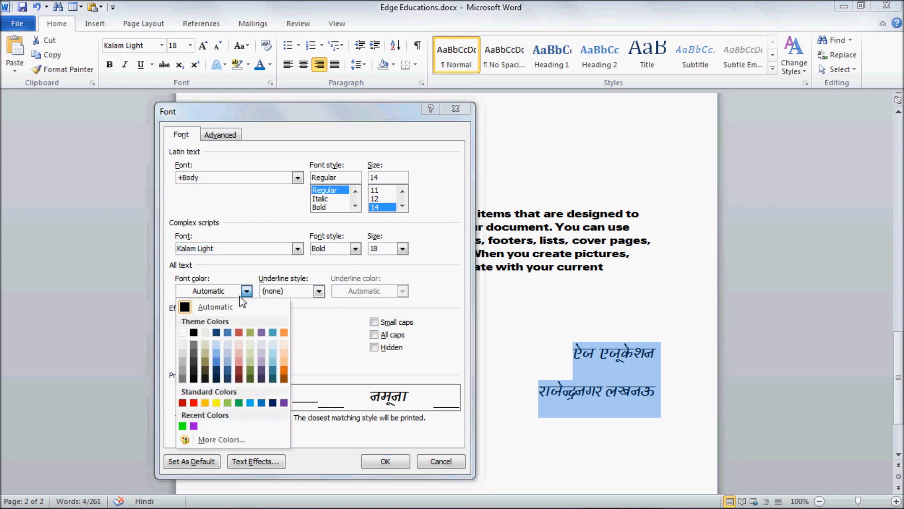
click(193, 403)
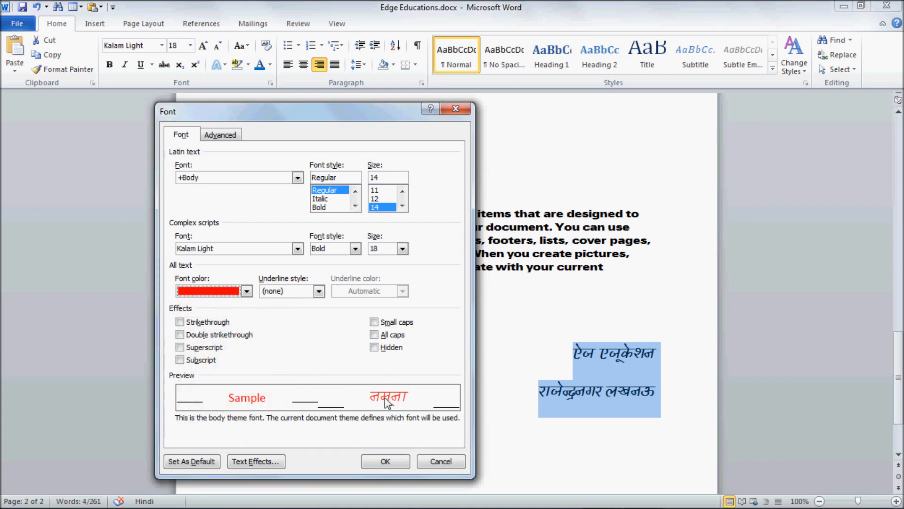
- Try a double underline on the Hindi lines, coloring it yellow and then blue
click(319, 291)
click(307, 335)
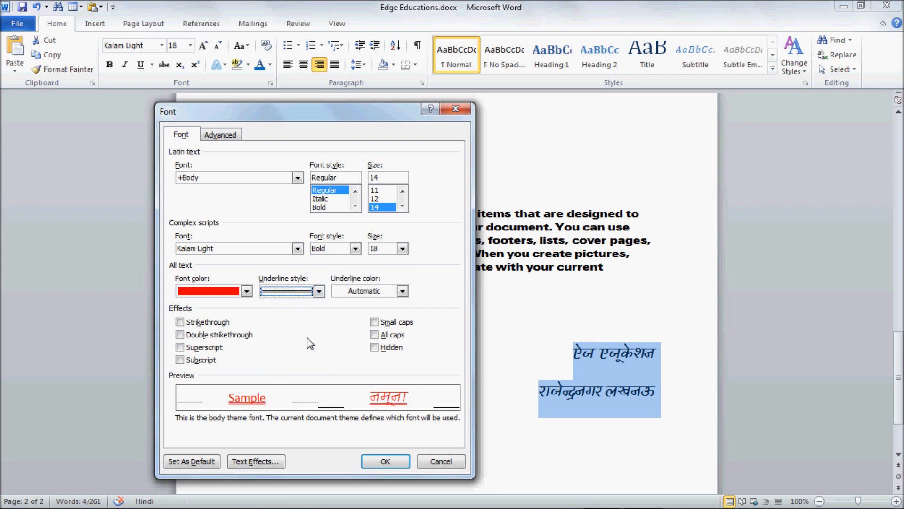
click(373, 291)
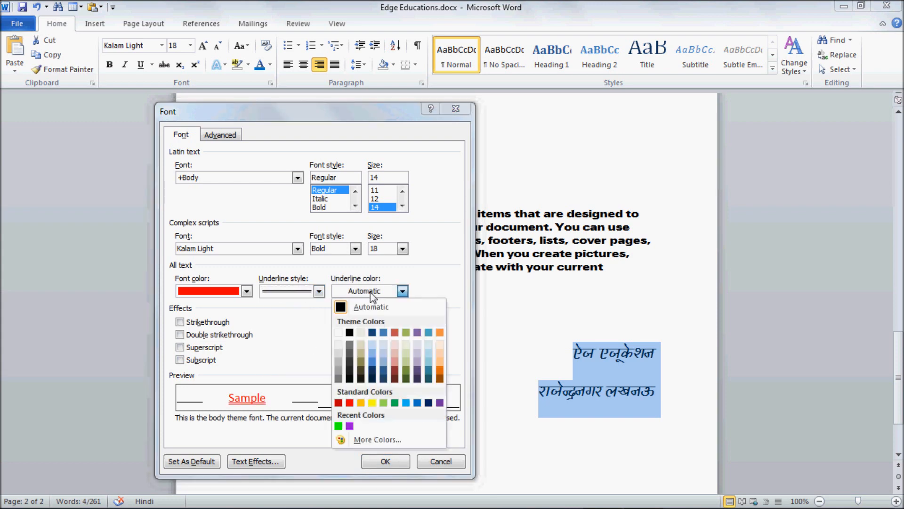
click(372, 403)
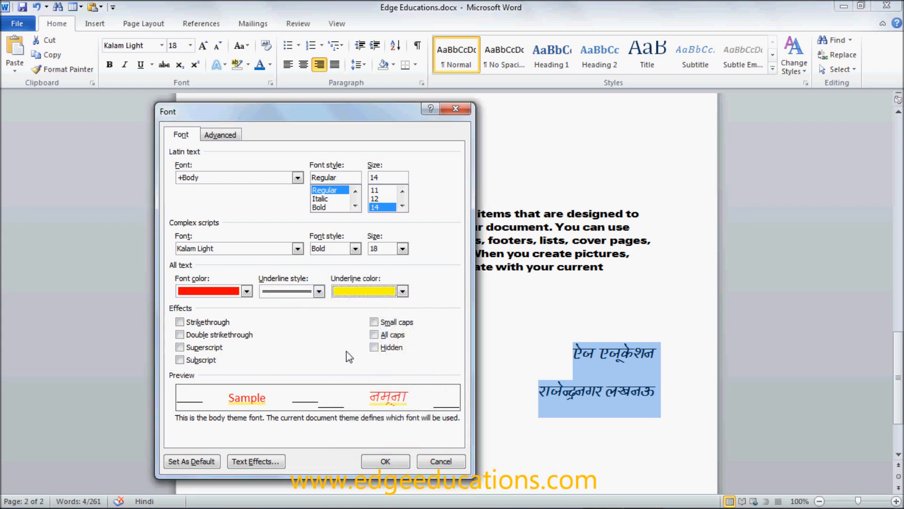
click(372, 291)
click(373, 362)
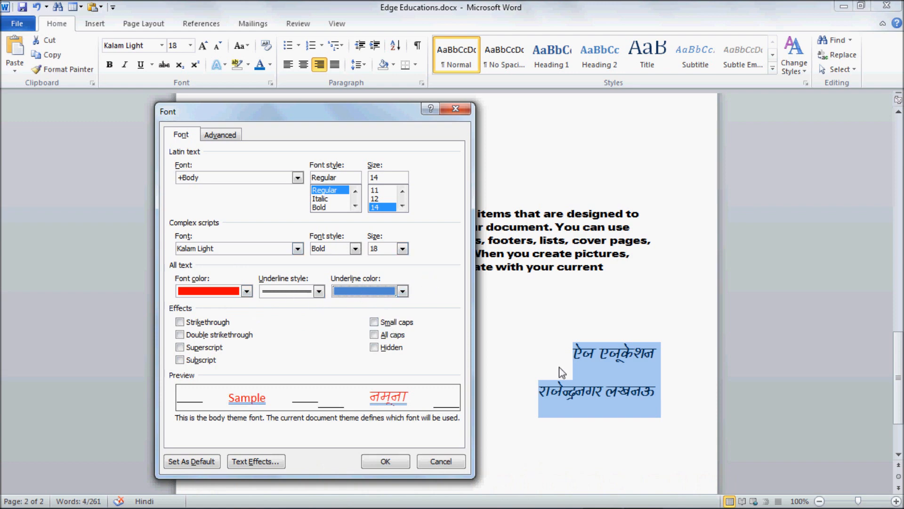
- Try the Strikethrough and Double strikethrough effects on the Hindi lines with the underline style set to none
click(209, 323)
click(212, 335)
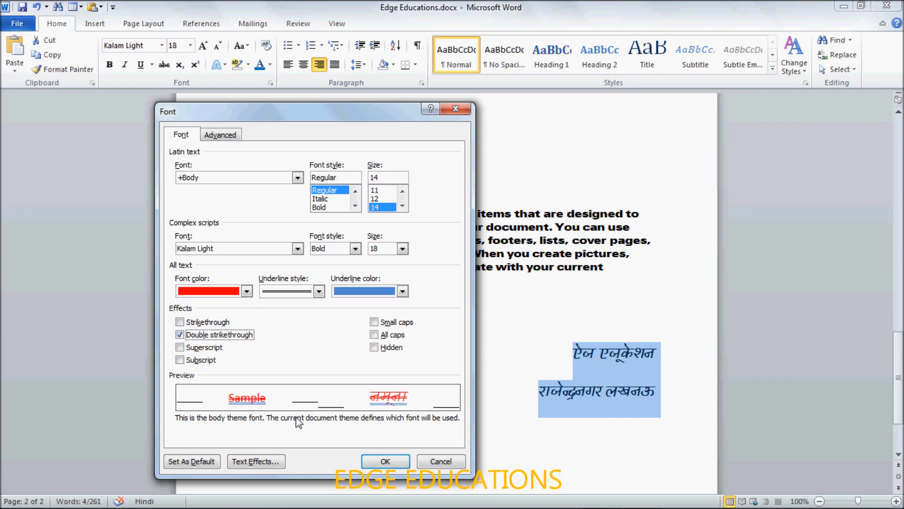
click(319, 291)
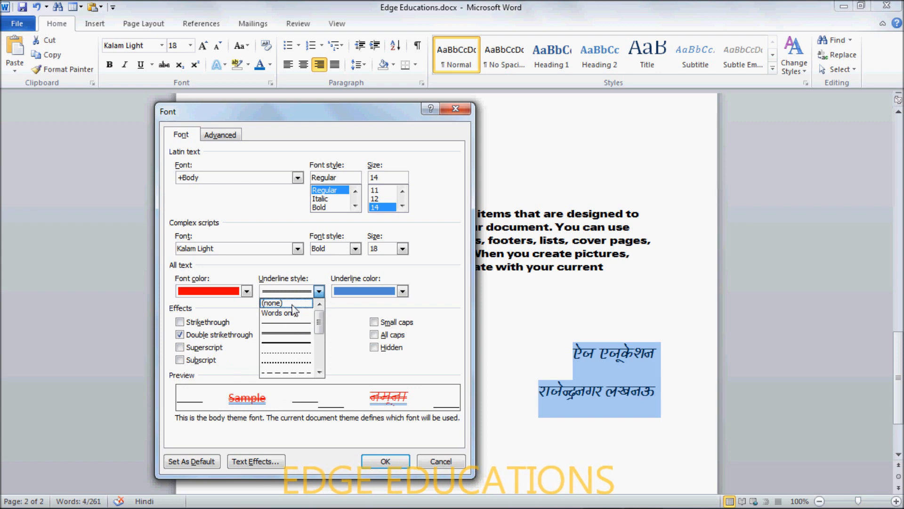
click(292, 304)
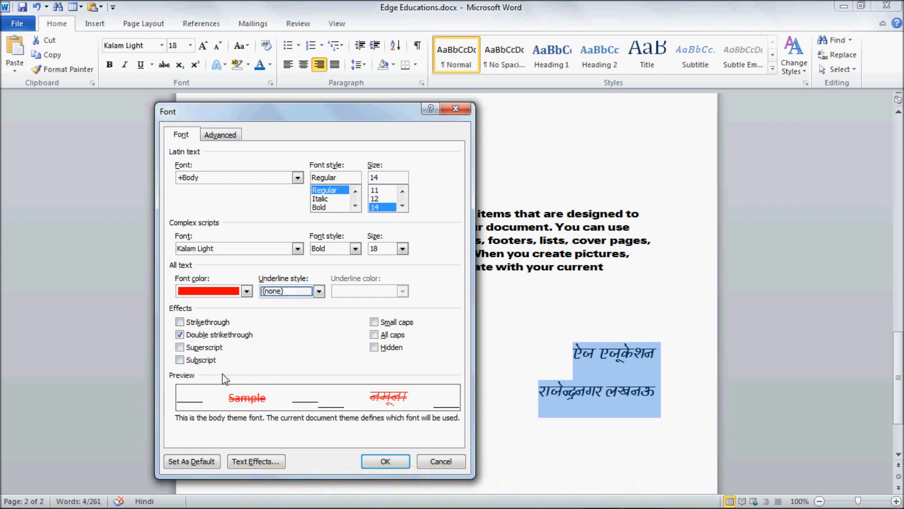
click(208, 322)
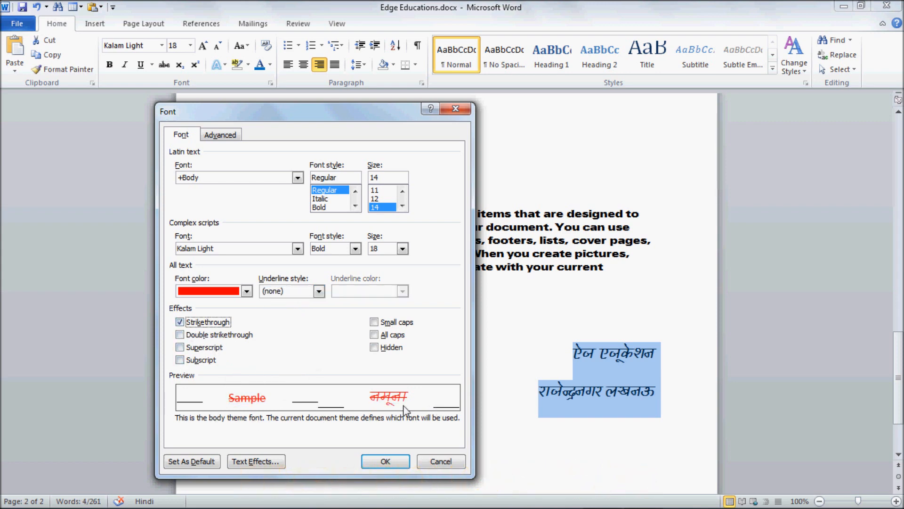
click(205, 336)
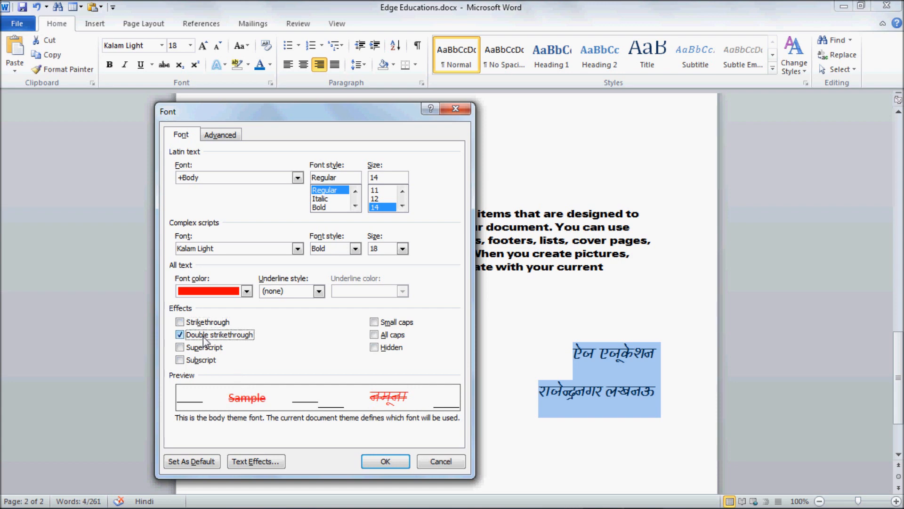
click(204, 338)
- Try the Superscript and Subscript effects on the Hindi lines, clearing each one again
click(196, 350)
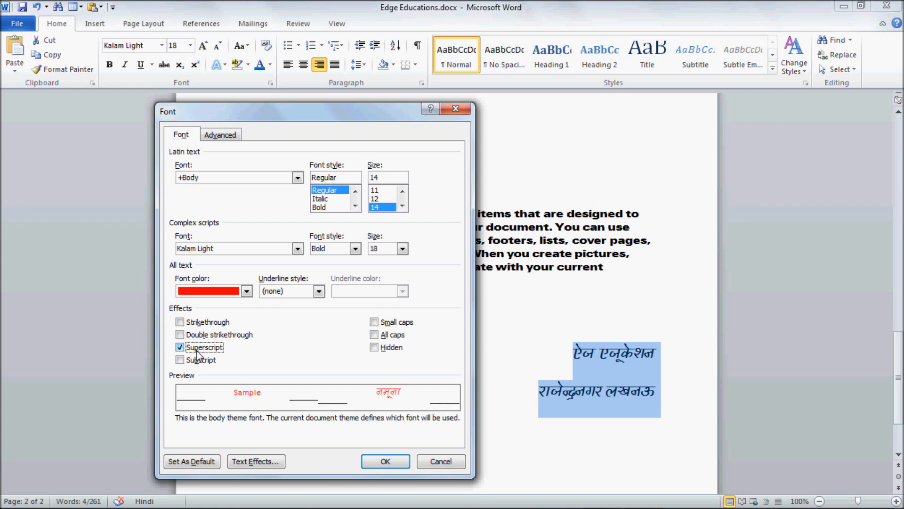
click(196, 351)
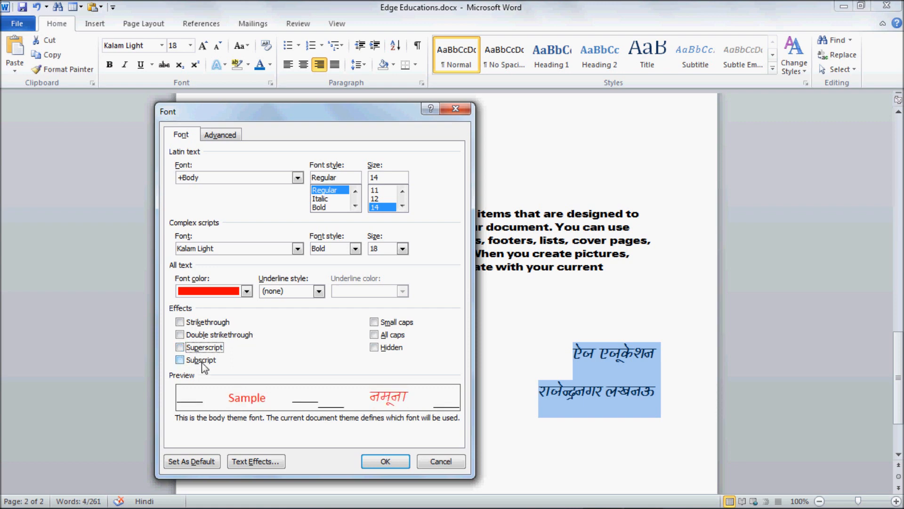
click(199, 360)
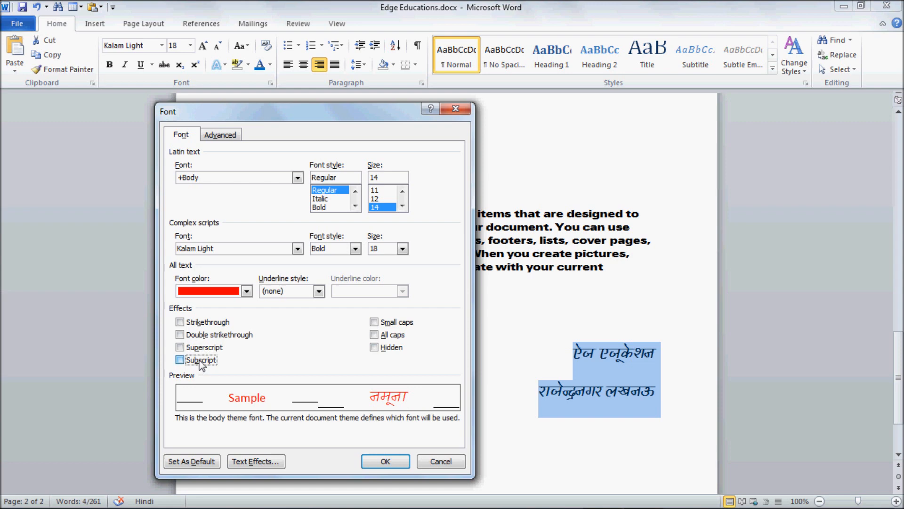
click(201, 360)
- Try the Small caps and All caps effects, clear them, and discard the pending Font dialog changes
click(375, 323)
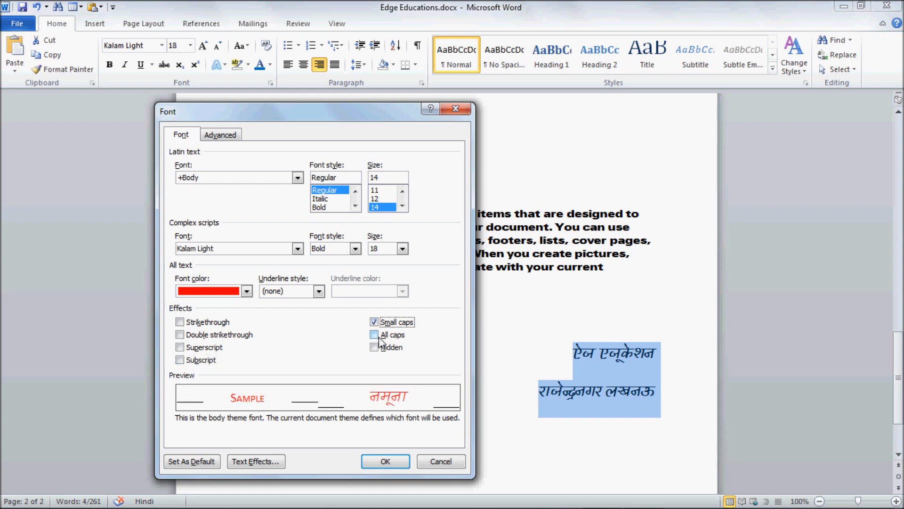
click(375, 335)
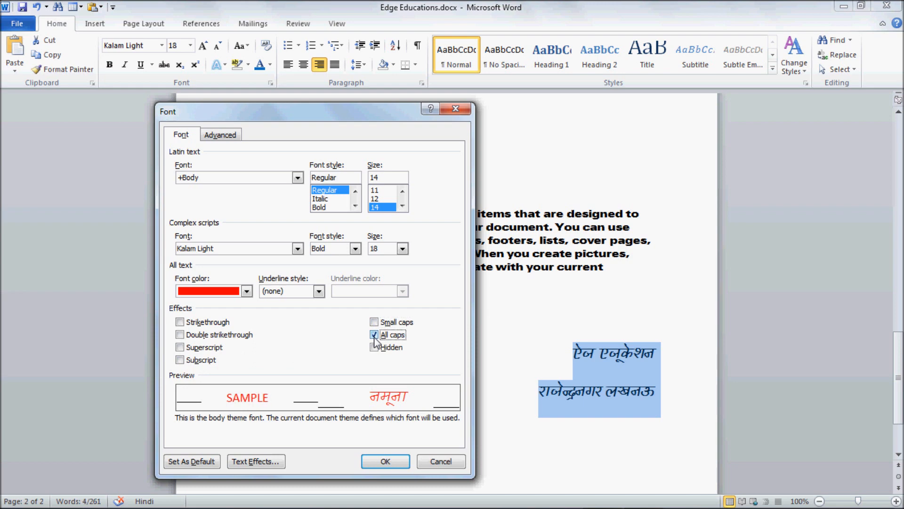
click(374, 322)
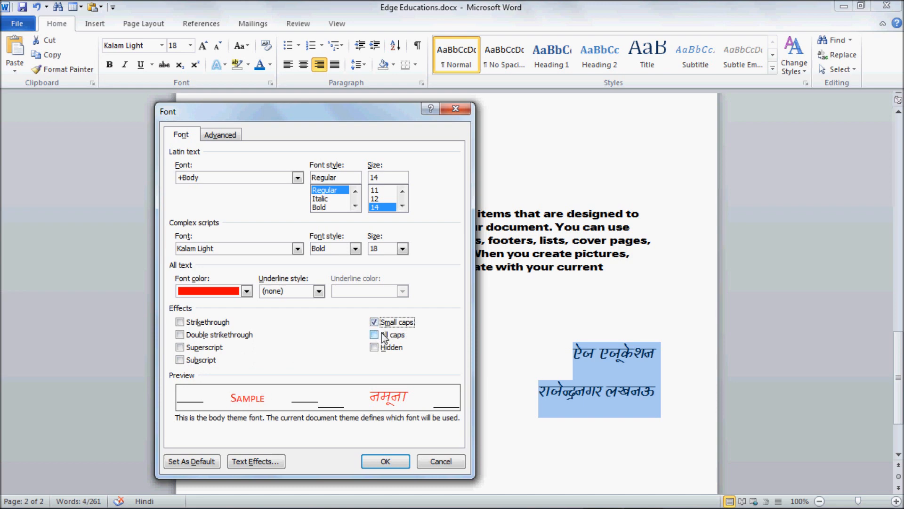
click(374, 335)
click(375, 335)
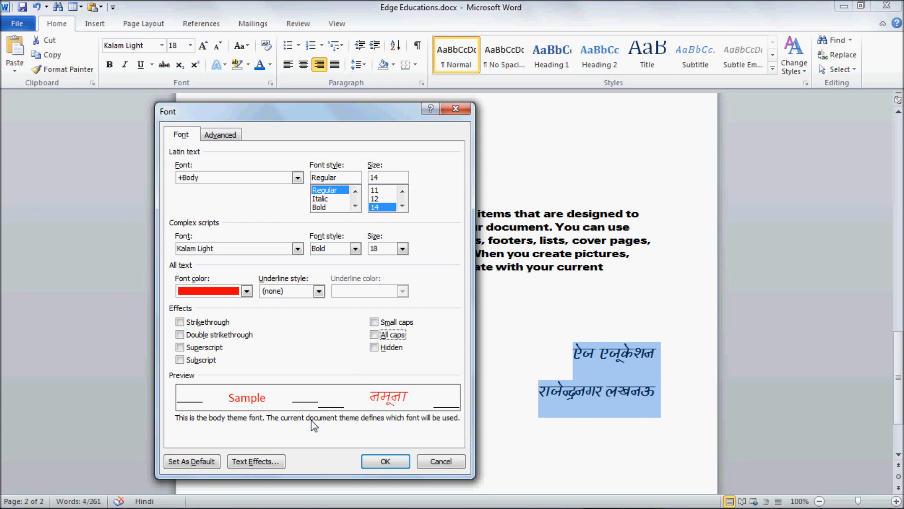
click(441, 461)
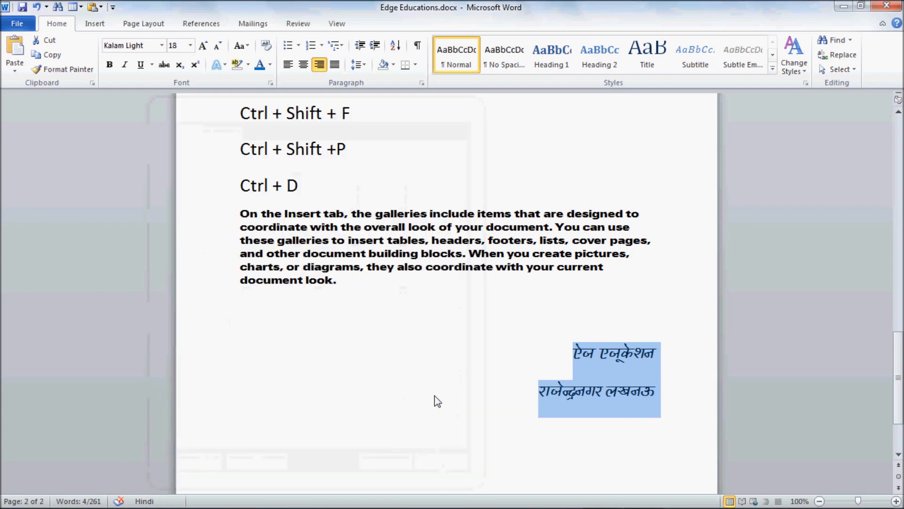
- Apply the Hidden font effect to "the look of your document to the original contained in your current template."
scroll(304, 256, up, 3)
scroll(308, 255, up, 2)
drag(490, 244, 586, 207)
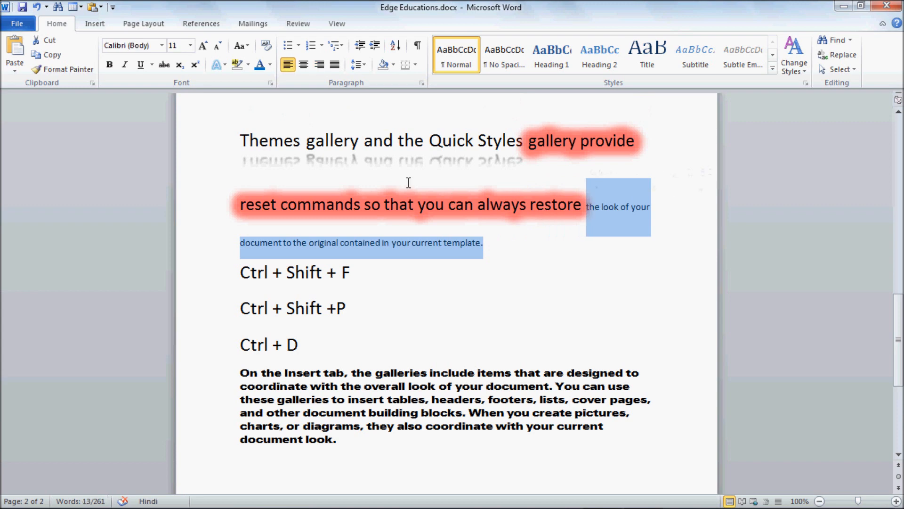
click(270, 84)
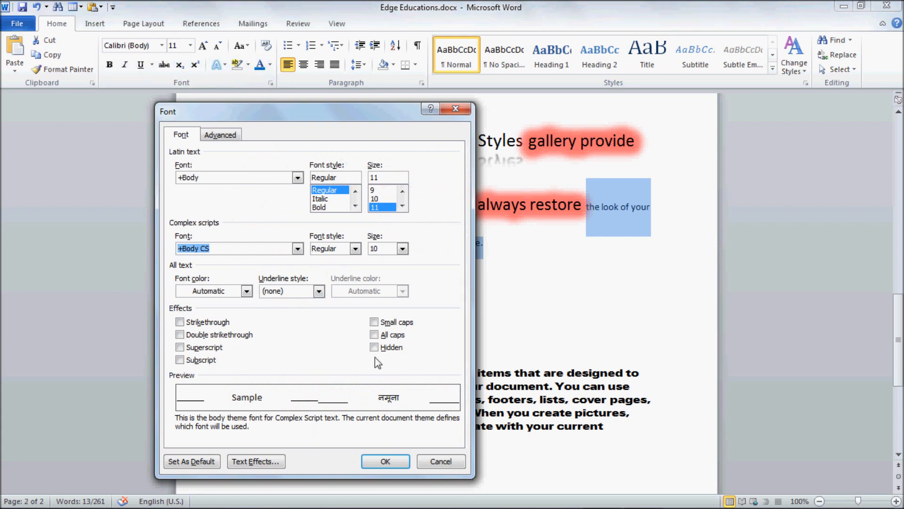
click(381, 348)
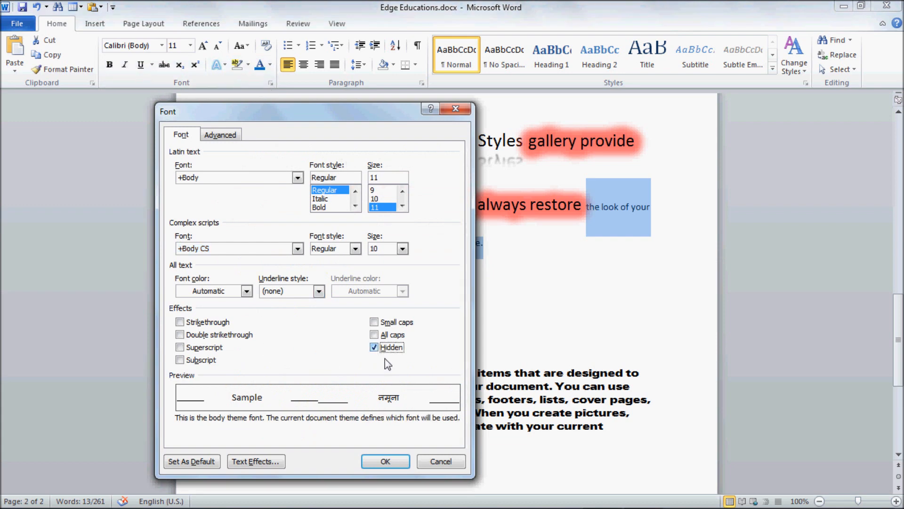
click(391, 465)
click(597, 206)
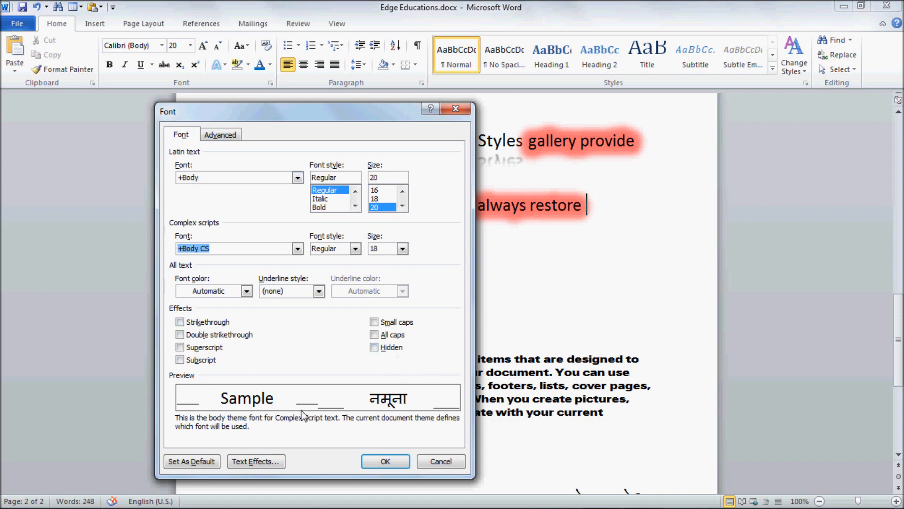
click(450, 463)
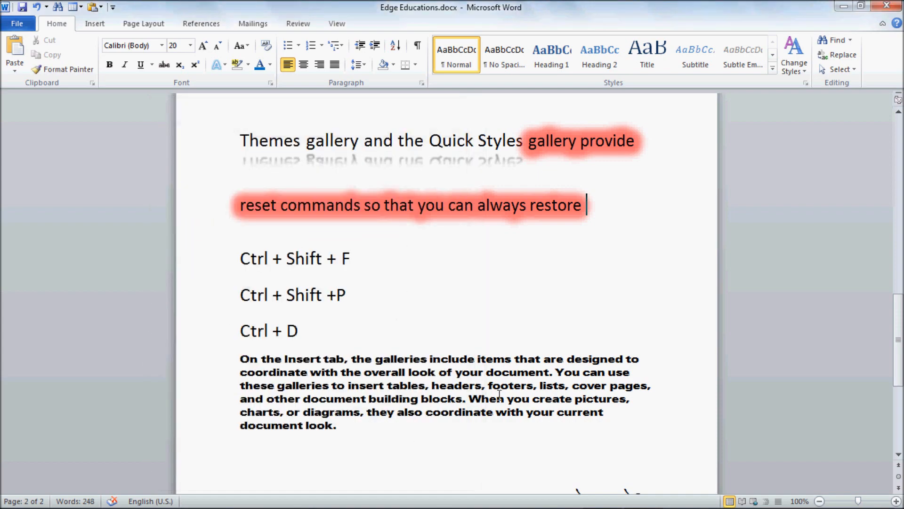
- Add an empty line below the bold "On the Insert tab" paragraph on page 2
scroll(498, 396, up, 15)
scroll(497, 396, up, 3)
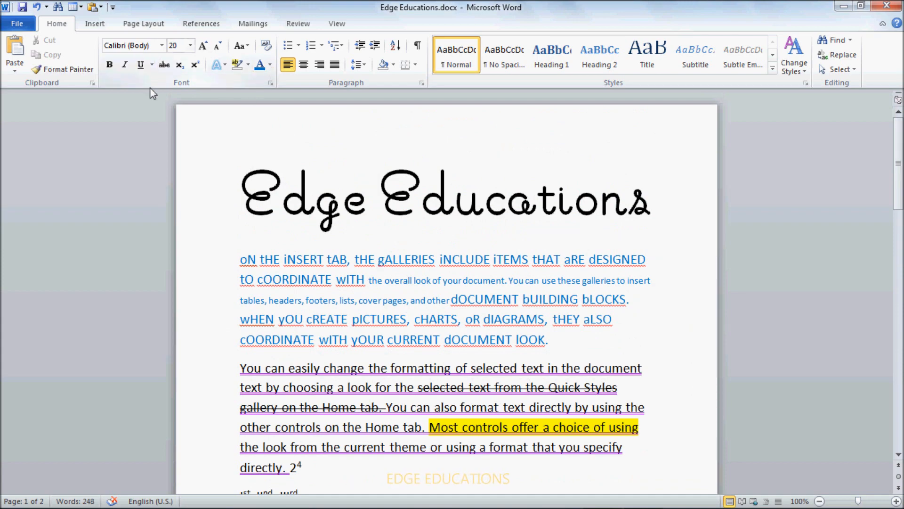
scroll(459, 439, down, 7)
scroll(462, 437, down, 20)
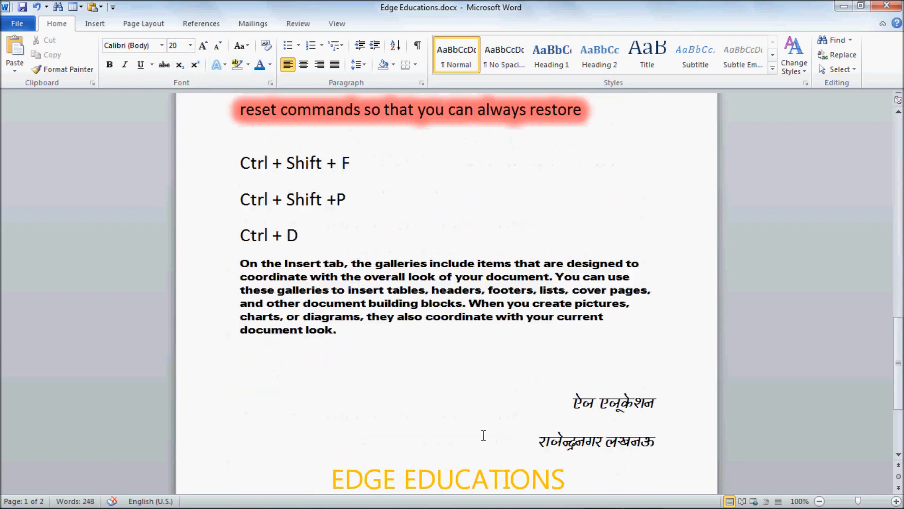
click(388, 182)
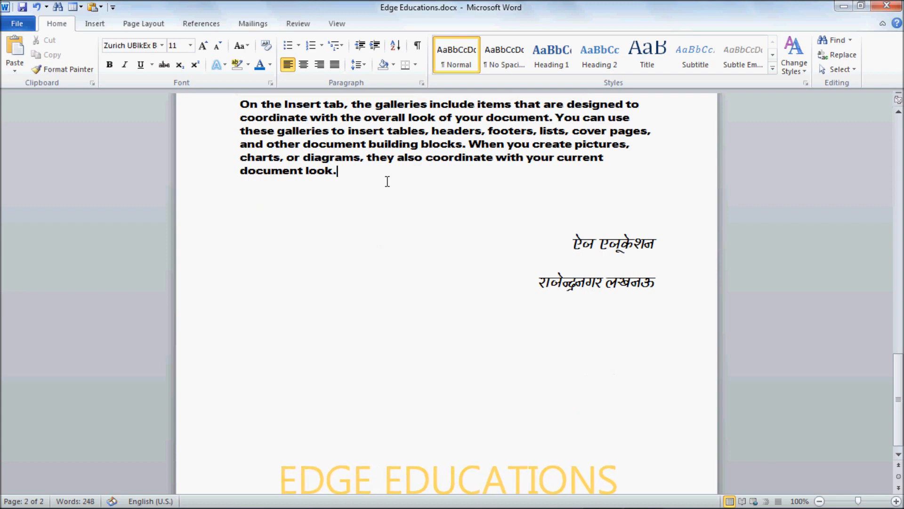
key(Return)
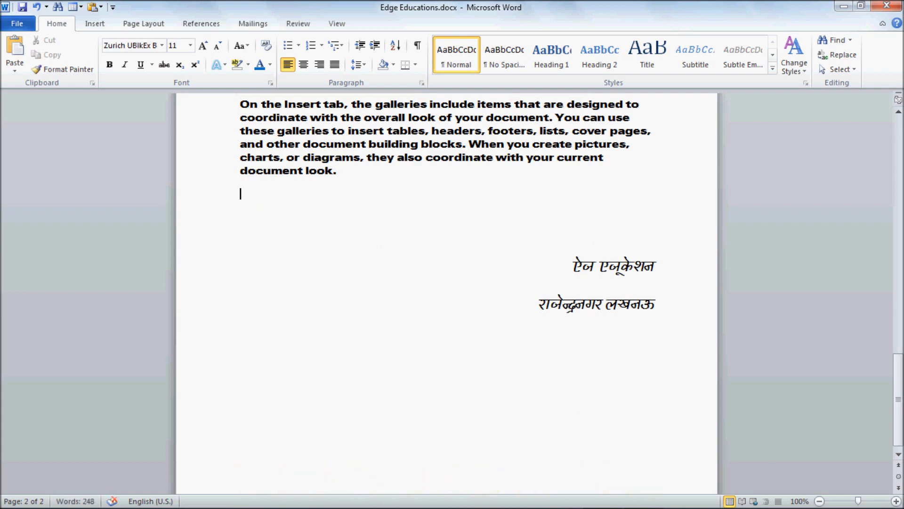
- Delete the whole bold "On the Insert tab" paragraph below the "Ctrl + D" line
scroll(338, 207, up, 5)
click(322, 204)
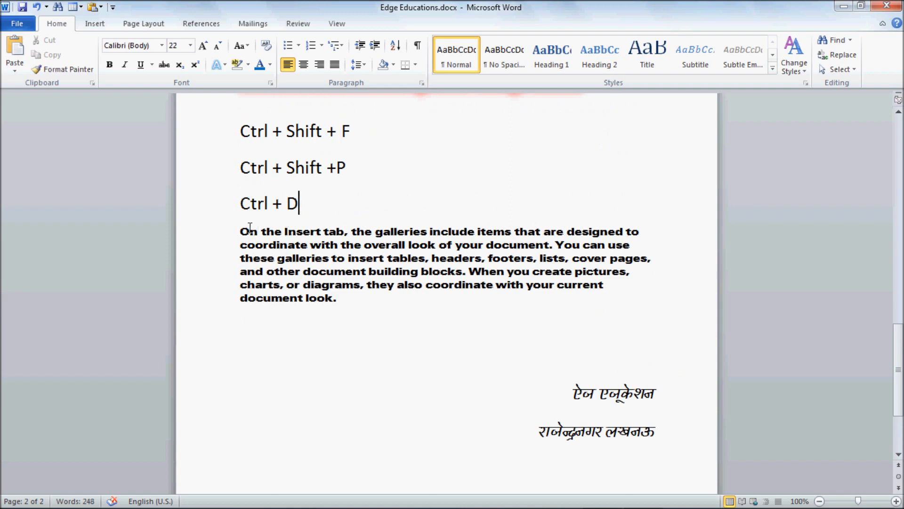
drag(240, 203, 208, 253)
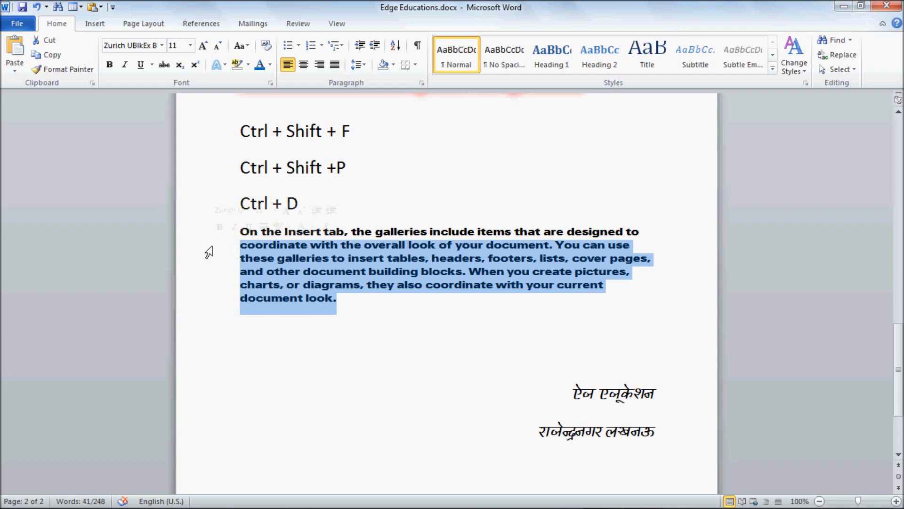
key(BackSpace)
key(BackSpace)
click(244, 232)
key(shift+Down)
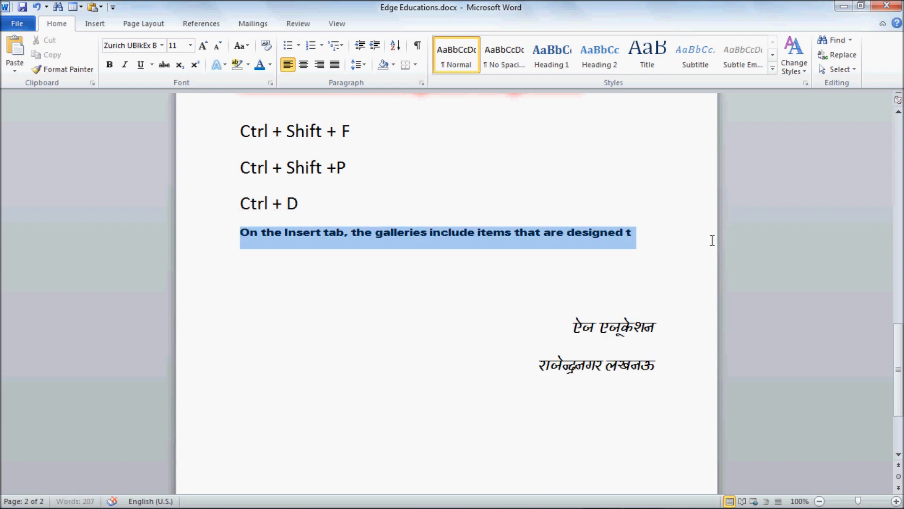
key(BackSpace)
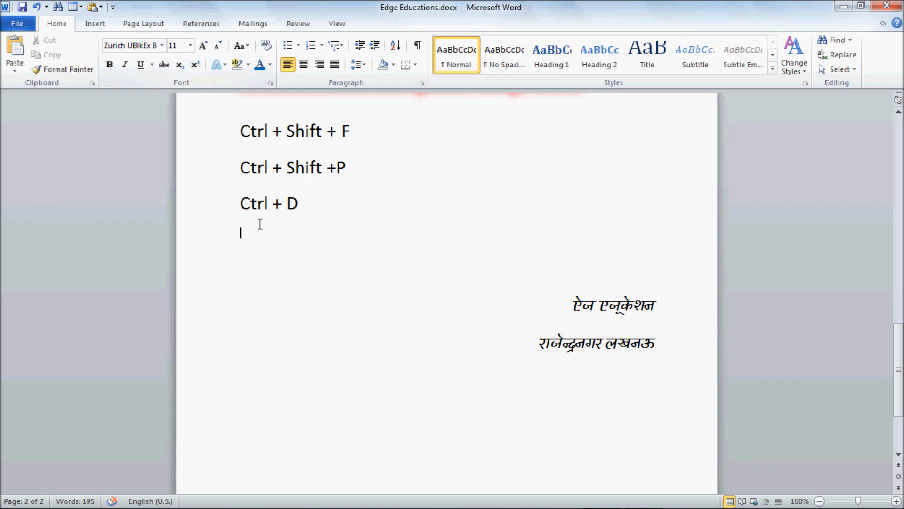
- Write "Grow Font" with the tab-separated shortcut "Ctrl +Shift+." below "Ctrl + D", and start a new line
text(Grow Font)
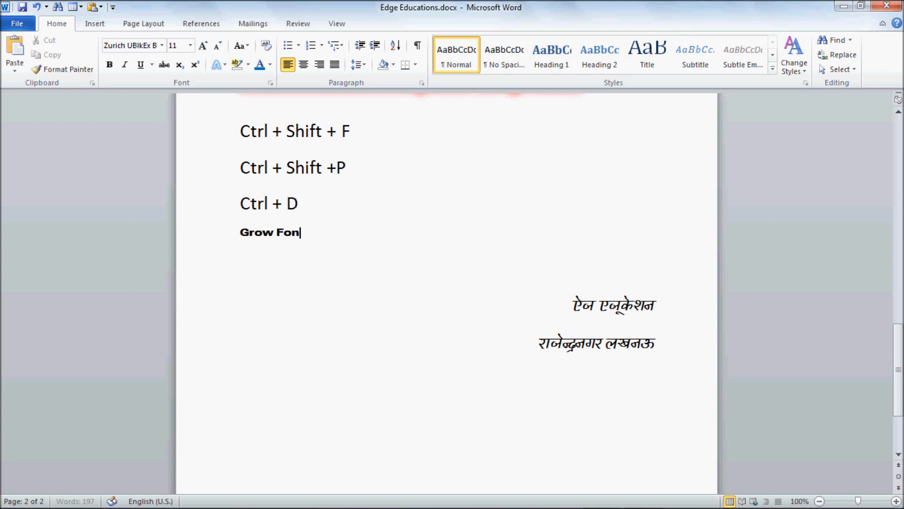
key(Tab)
text(Ctrl +Shift+)
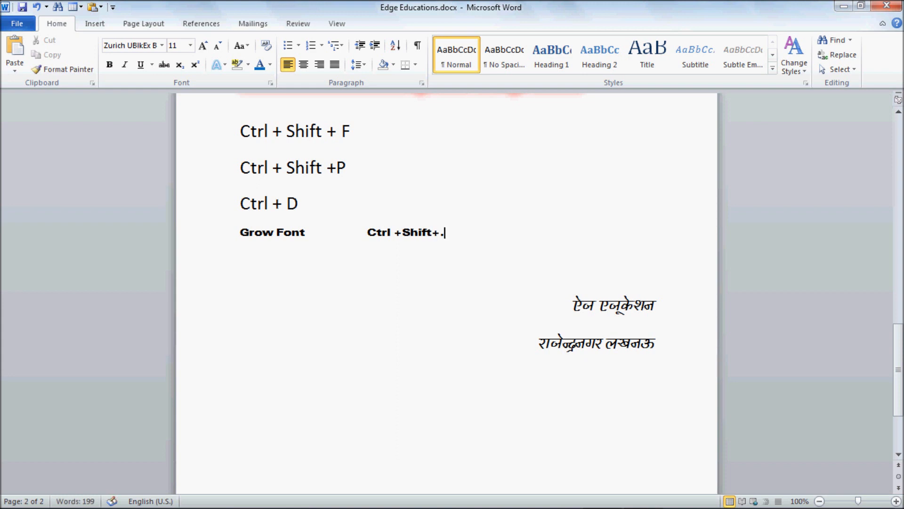
text(.)
key(Return)
- Write "Shrink Font" on the new line and begin its shortcut, aligned under the one above, with "Ctrl +Sh"
text(S)
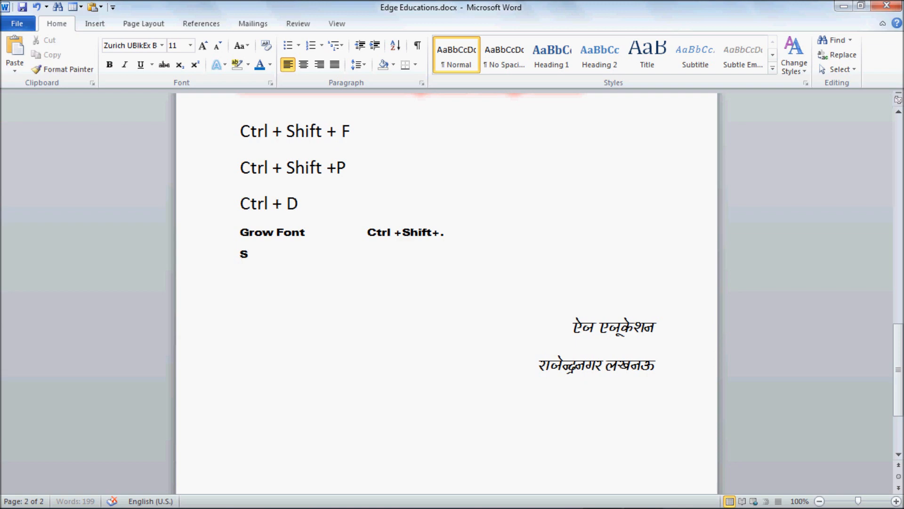
text(hrink Font)
key(Tab)
key(Tab)
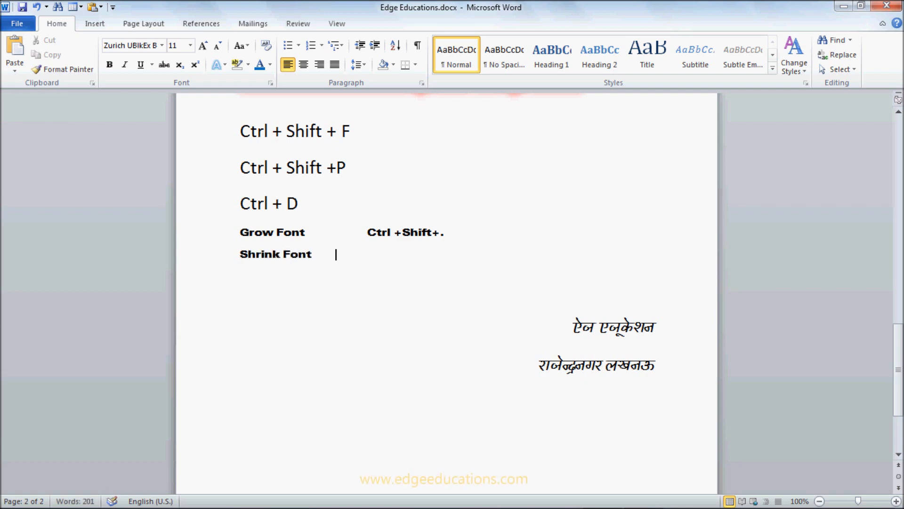
text(Ctrl)
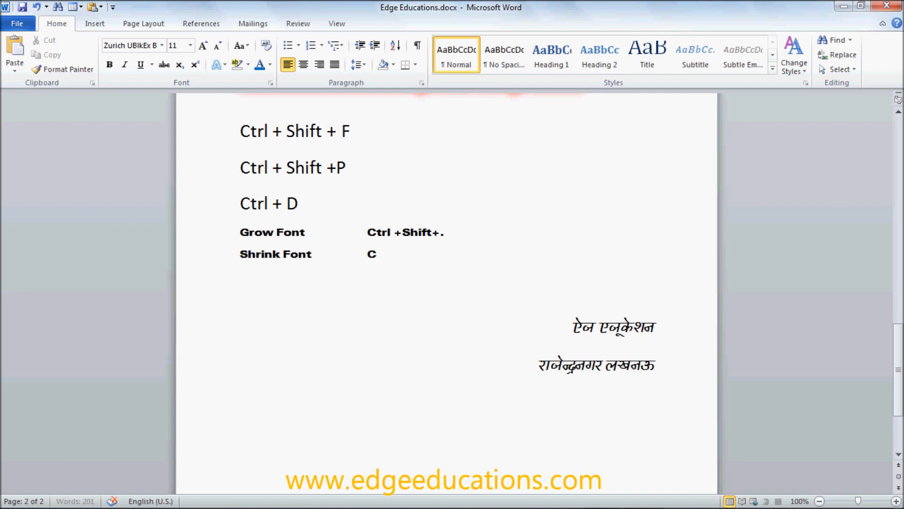
text( +Sh)
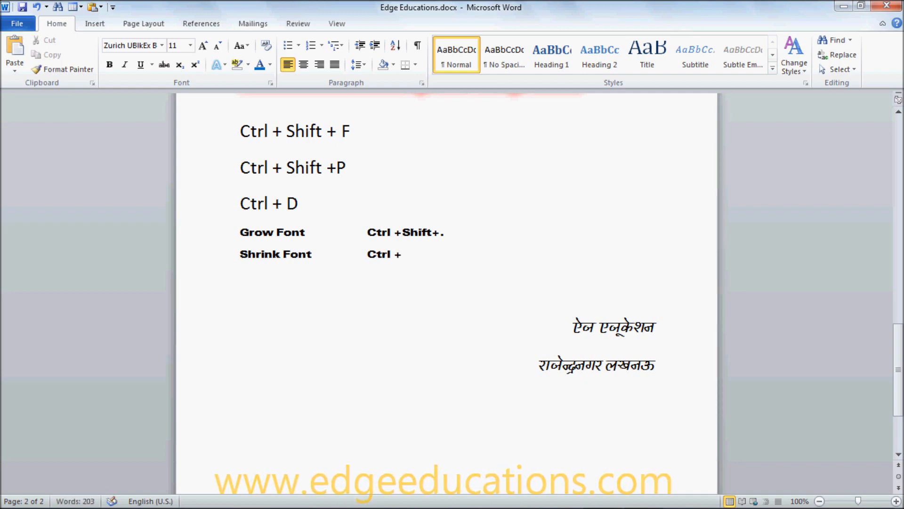